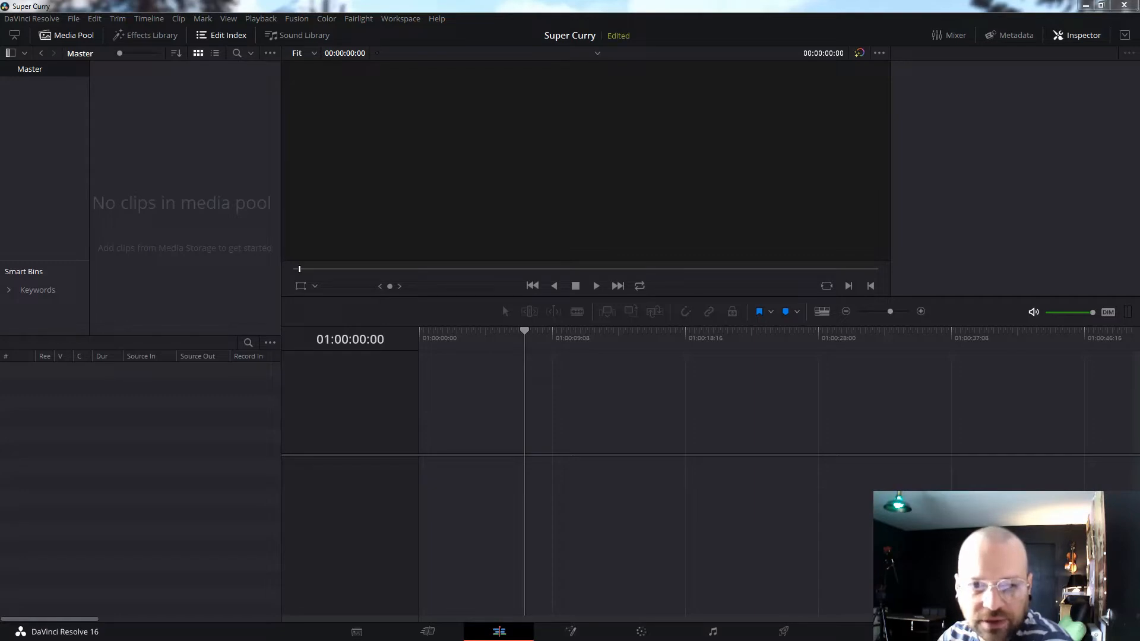
- Import MVI_0142 and MVI_0143 from Explorer into the media pool, then clear the selection
drag(0, 196, 143, 178)
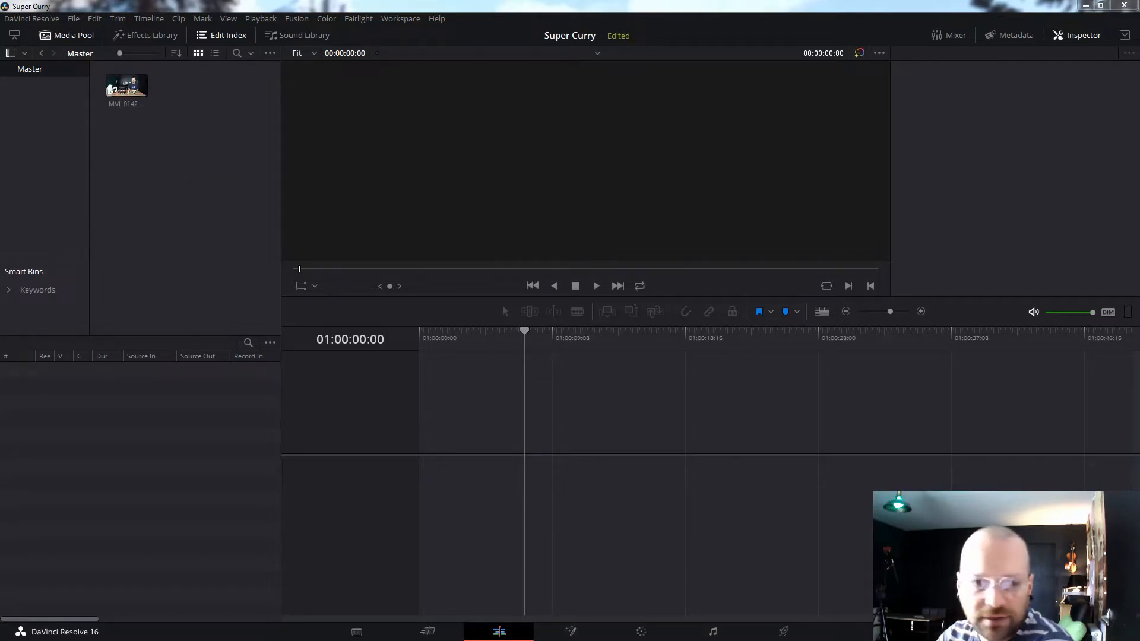
drag(0, 193, 176, 192)
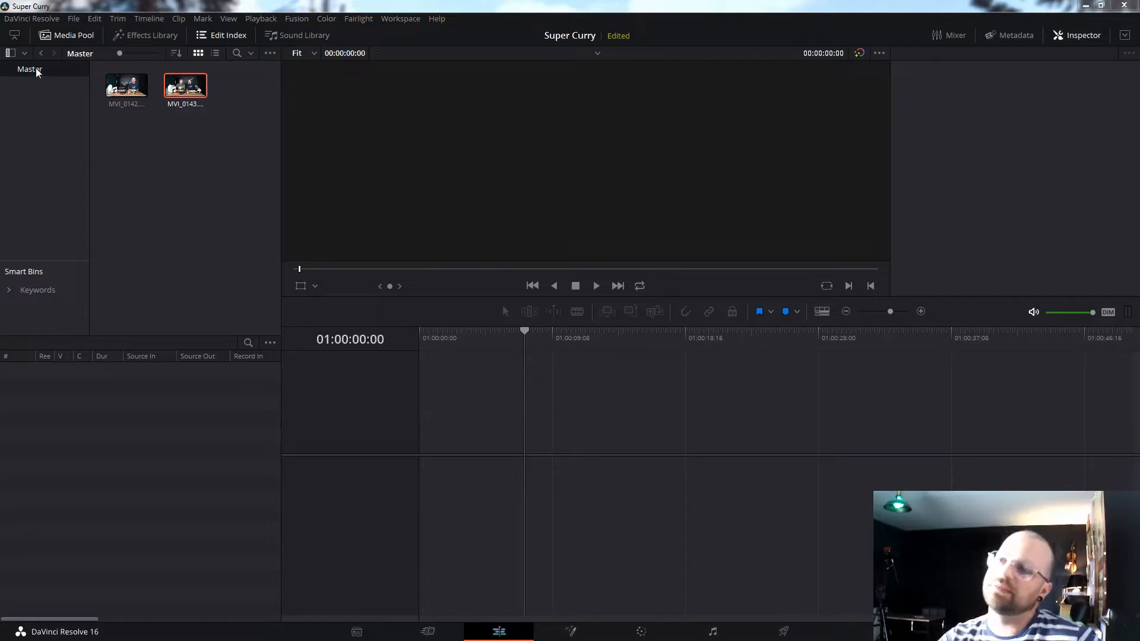
click(195, 169)
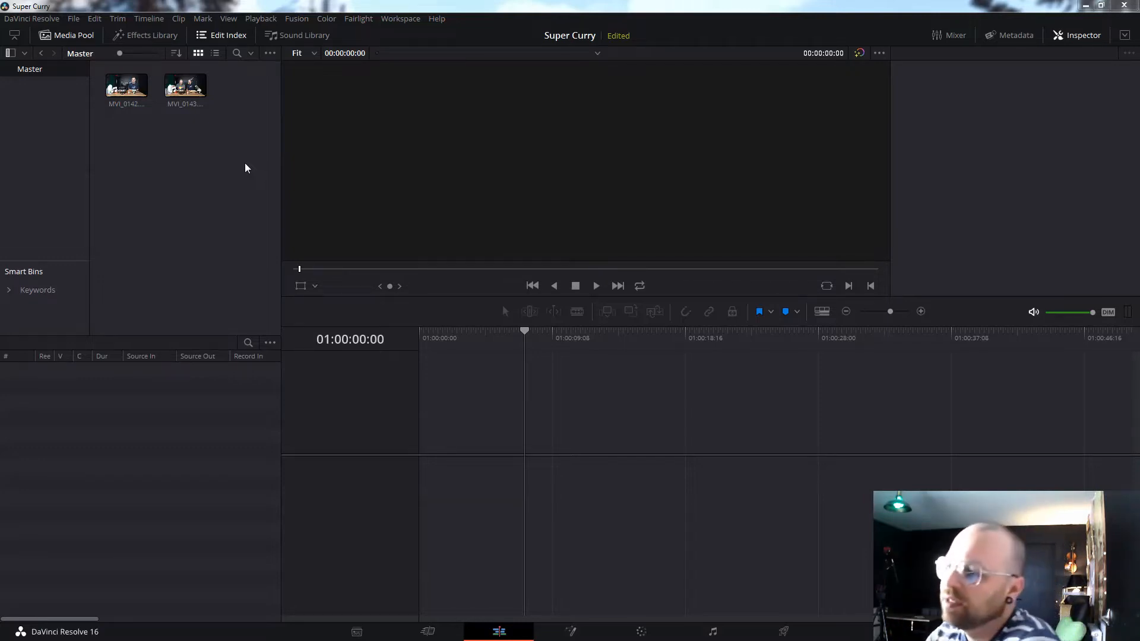
- Create Bin 3 and Bin 4 under Master with their default names, then select Bin 3
right_click(45, 123)
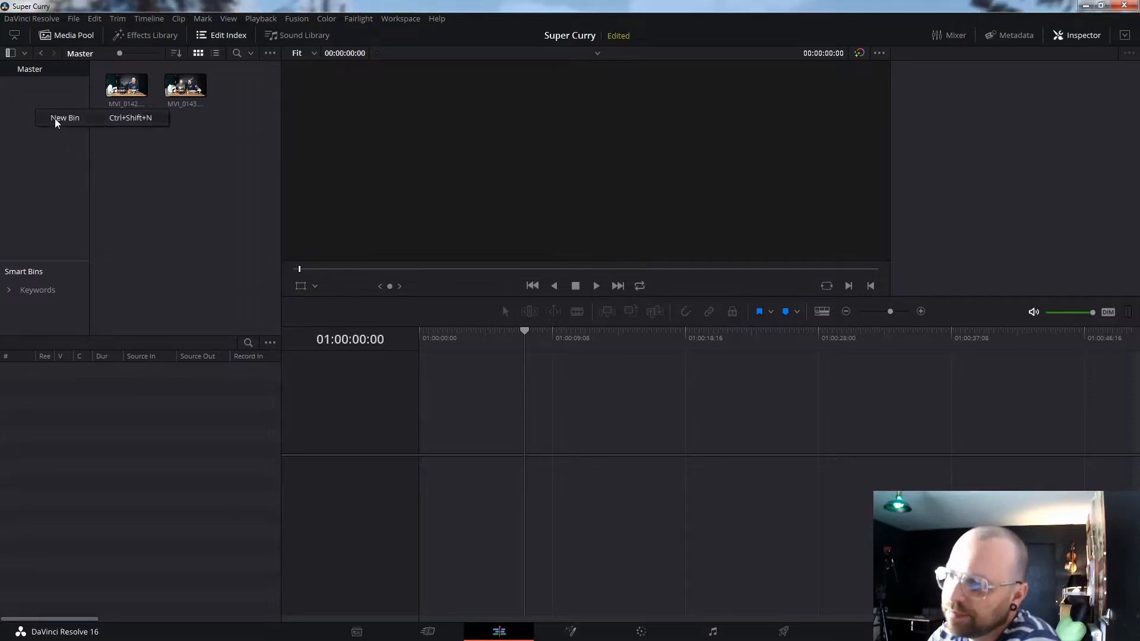
click(55, 119)
click(144, 113)
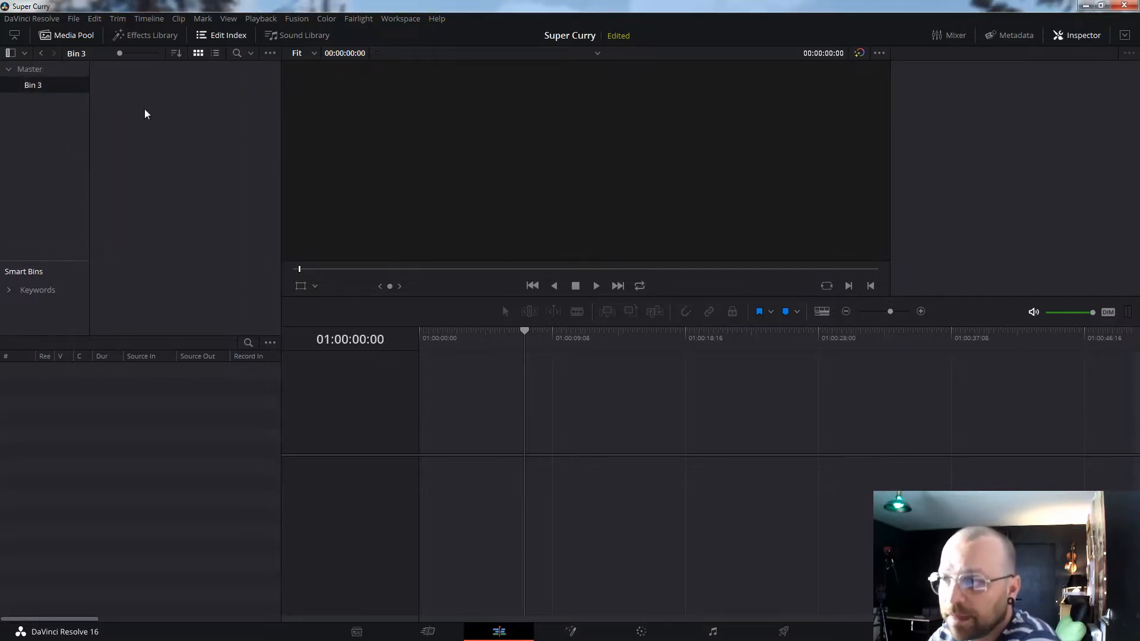
right_click(38, 95)
click(66, 101)
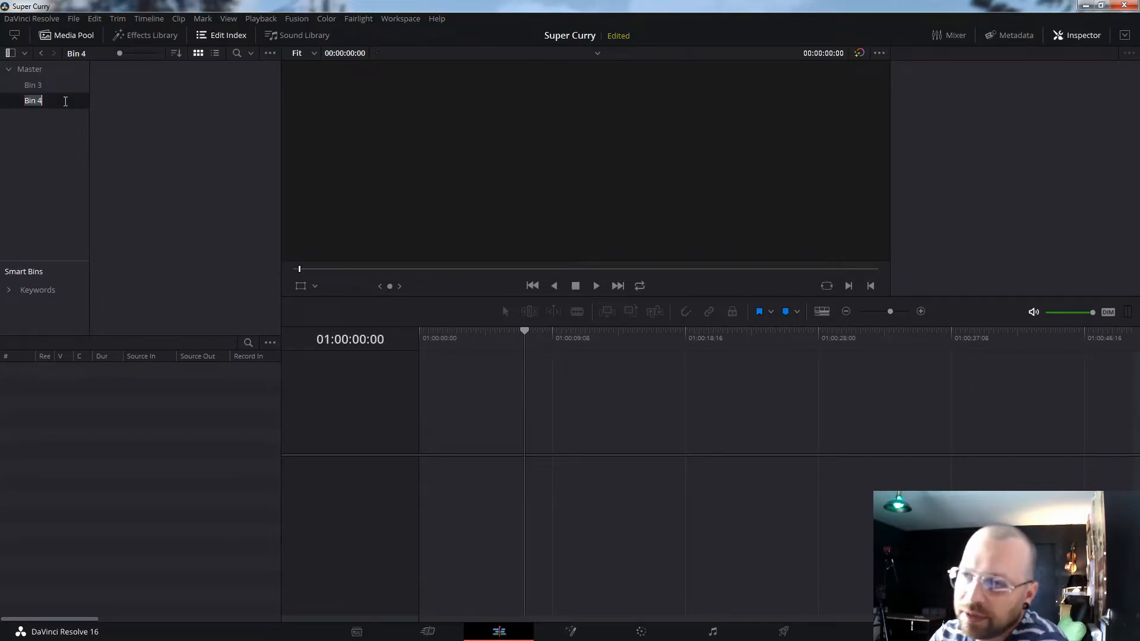
click(66, 101)
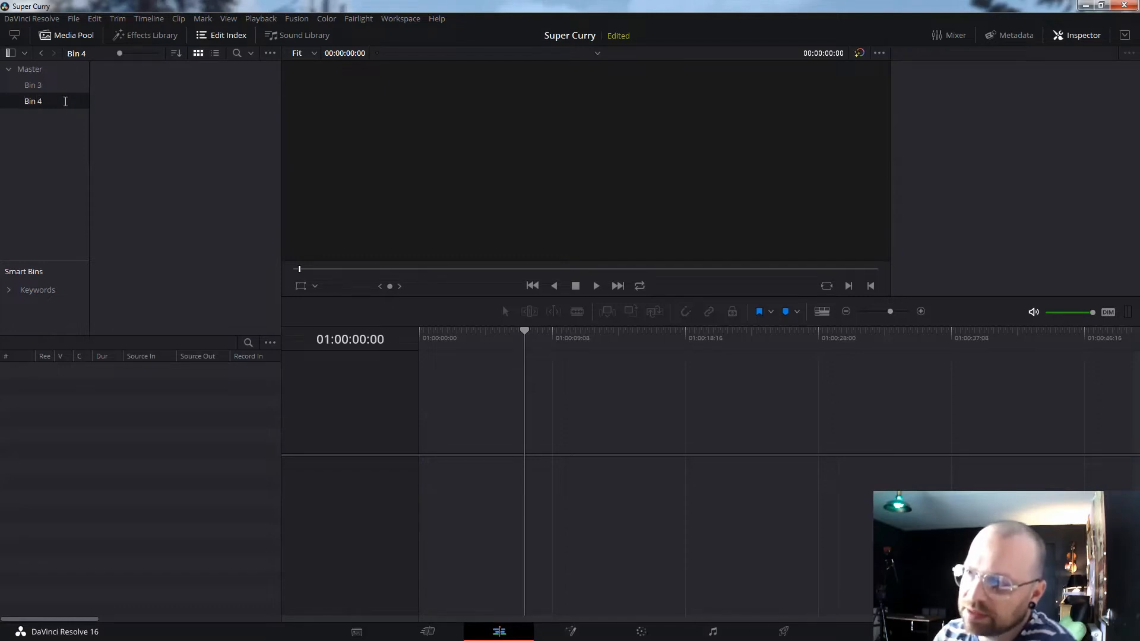
click(53, 89)
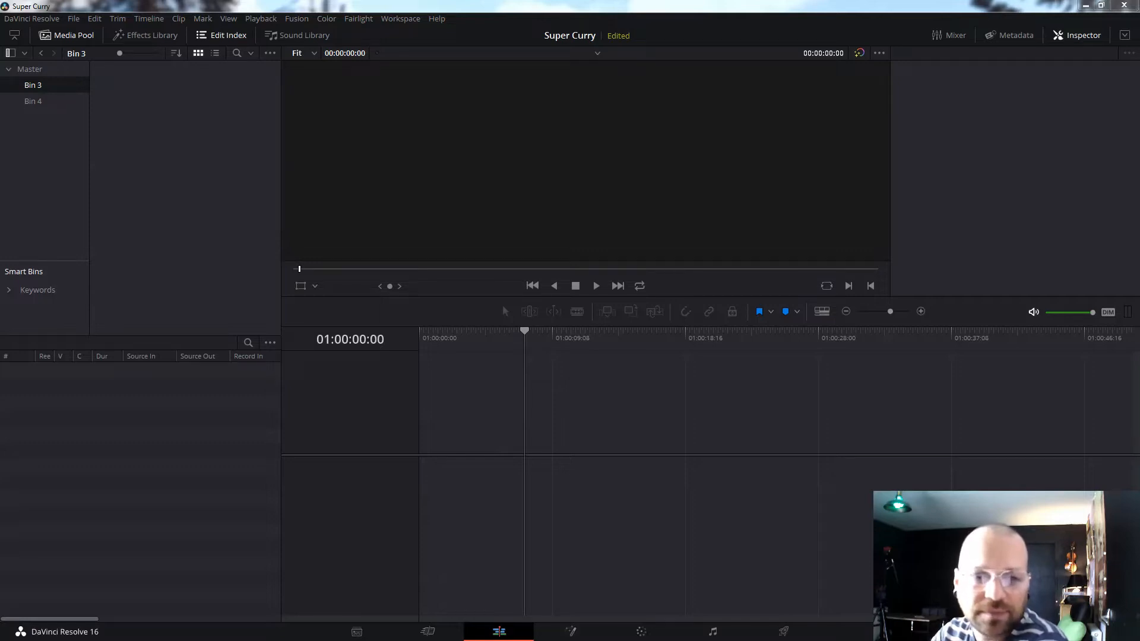
- Import three downloaded clips into Bin 3 and the bensound and hellodarkn… music tracks into Bin 4
drag(0, 196, 225, 164)
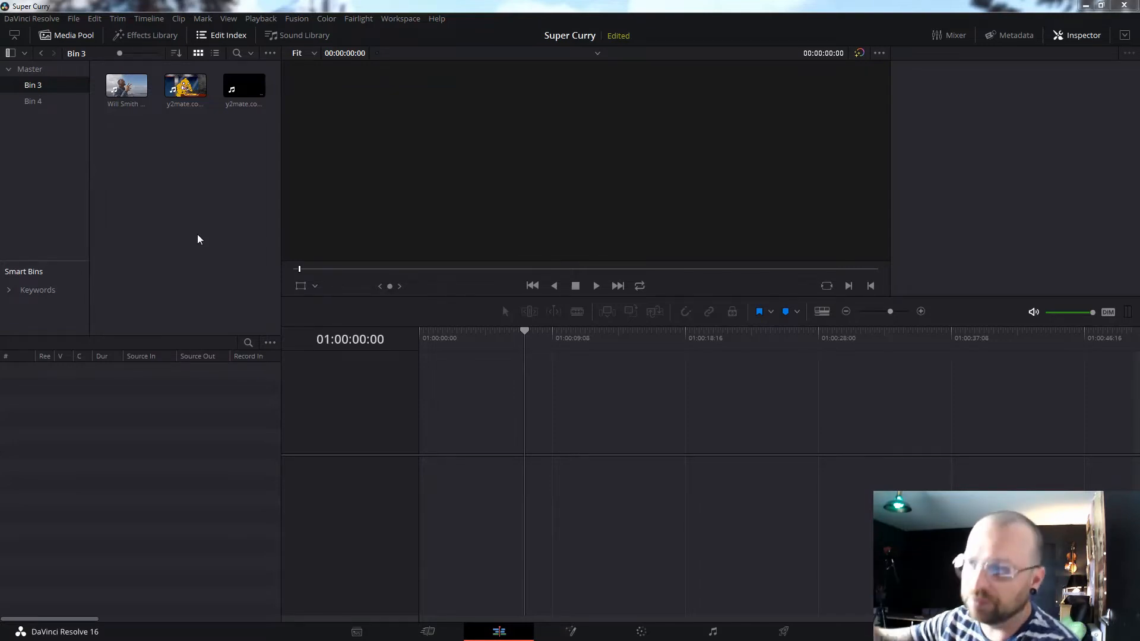
click(37, 101)
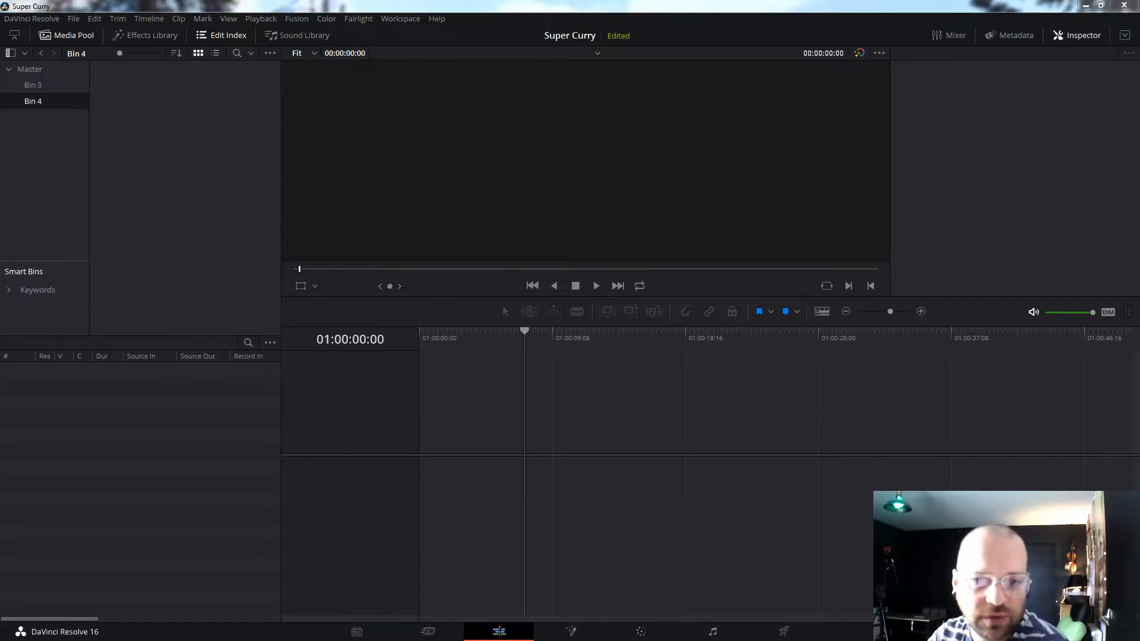
drag(1, 156, 179, 96)
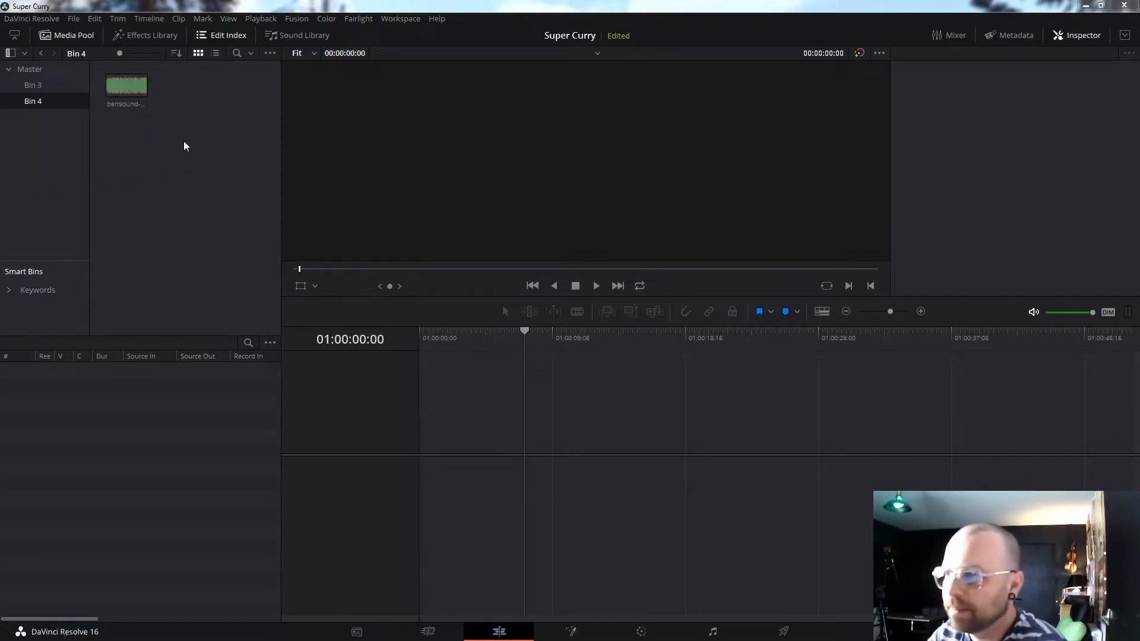
drag(1, 214, 202, 212)
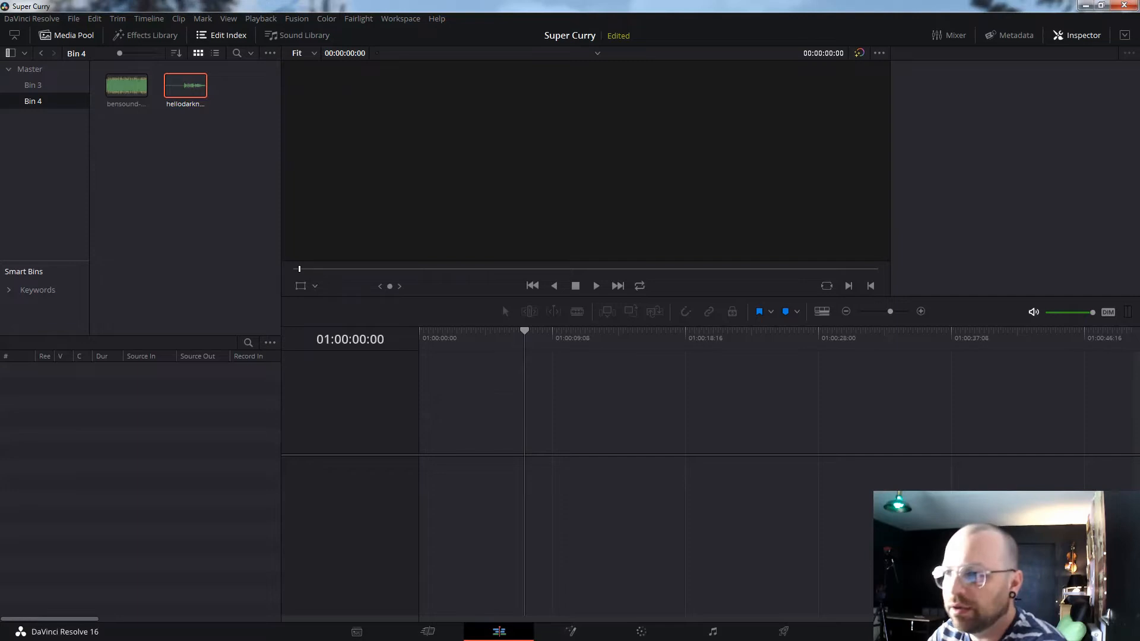
click(34, 69)
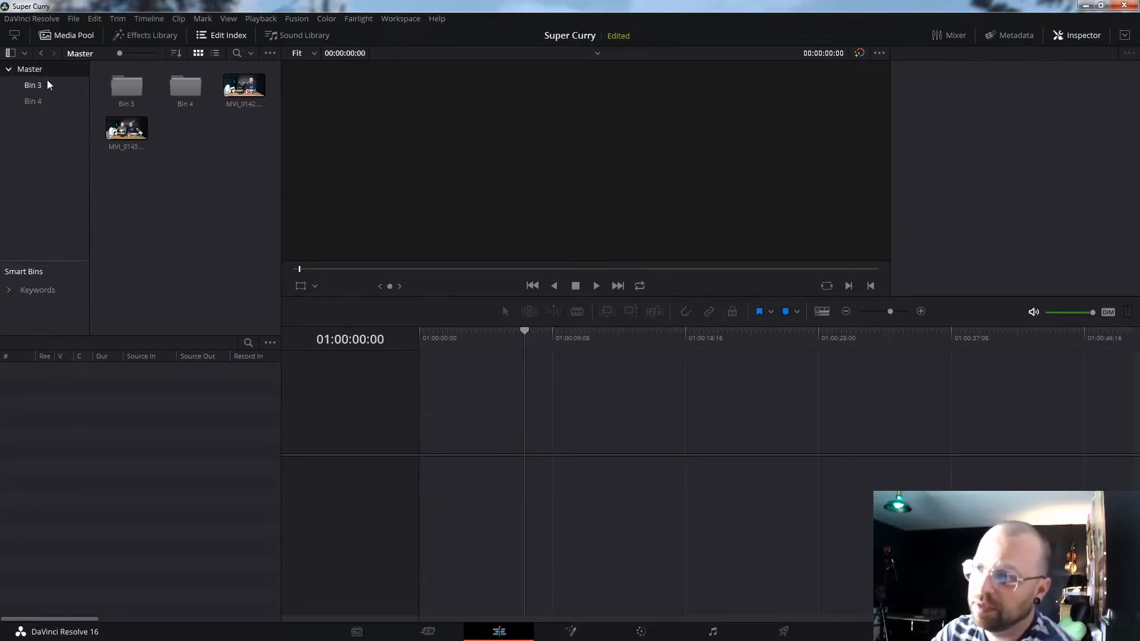
click(45, 82)
click(117, 90)
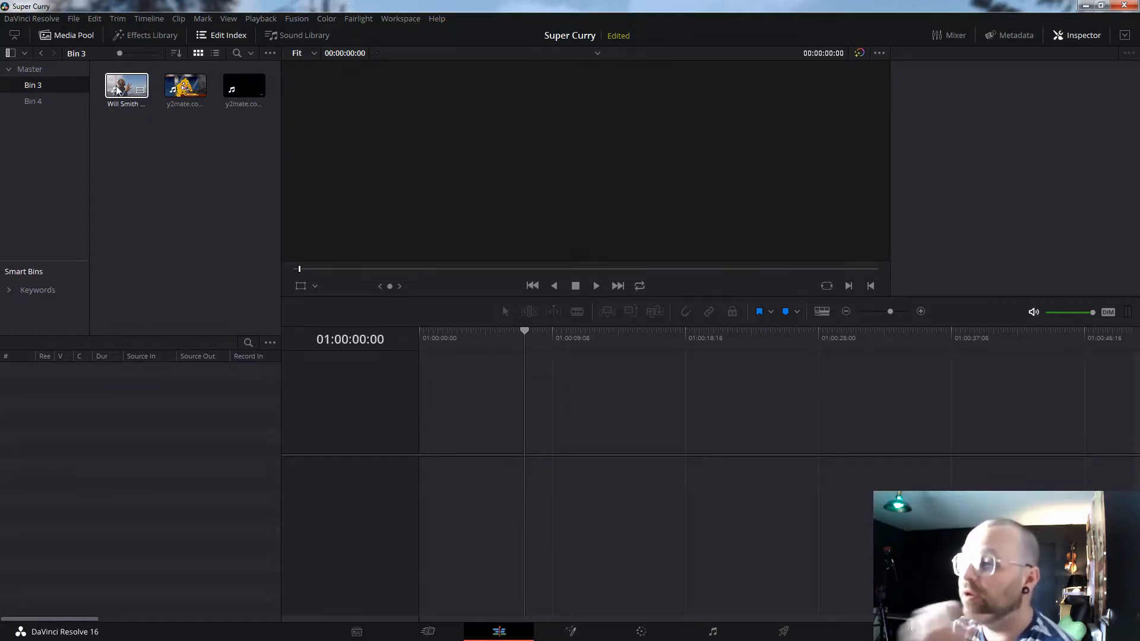
click(33, 98)
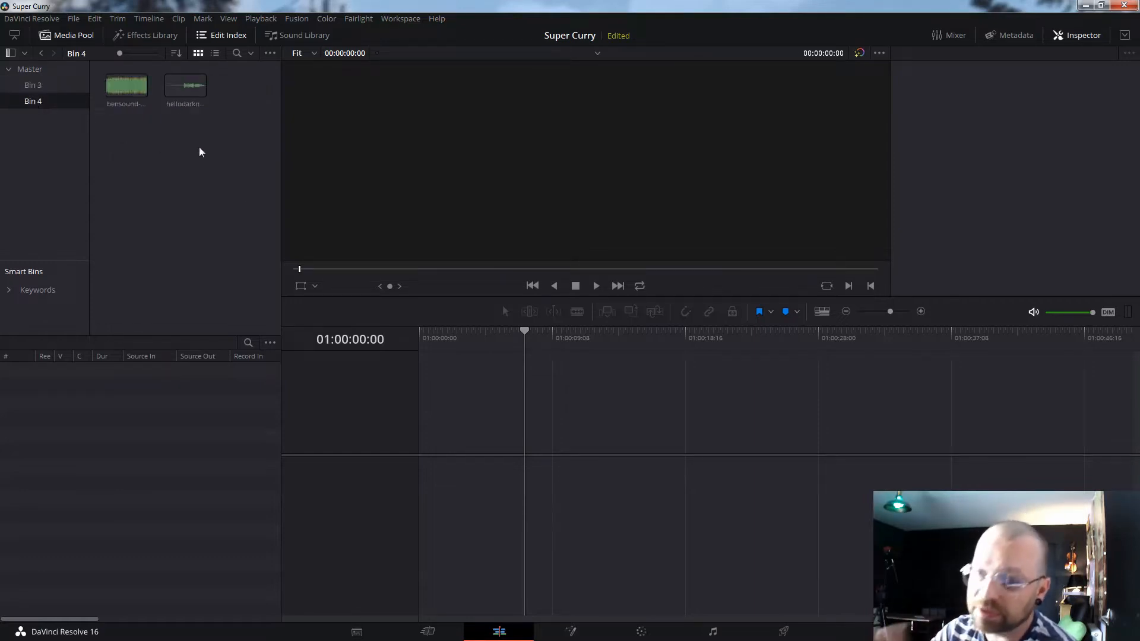
click(40, 74)
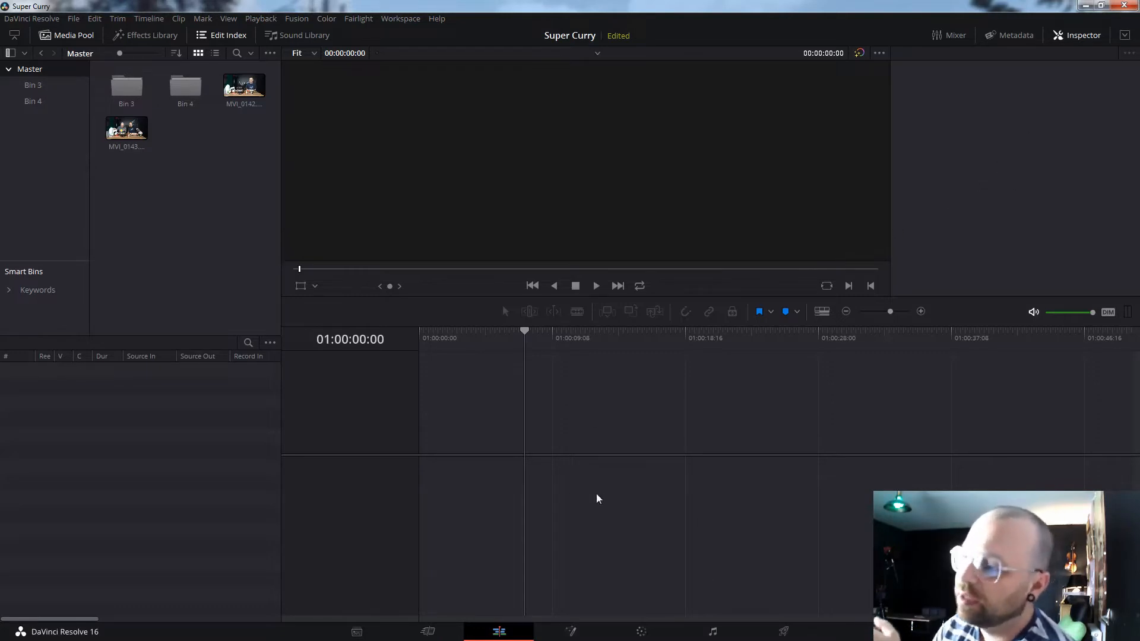
click(239, 95)
double_click(239, 94)
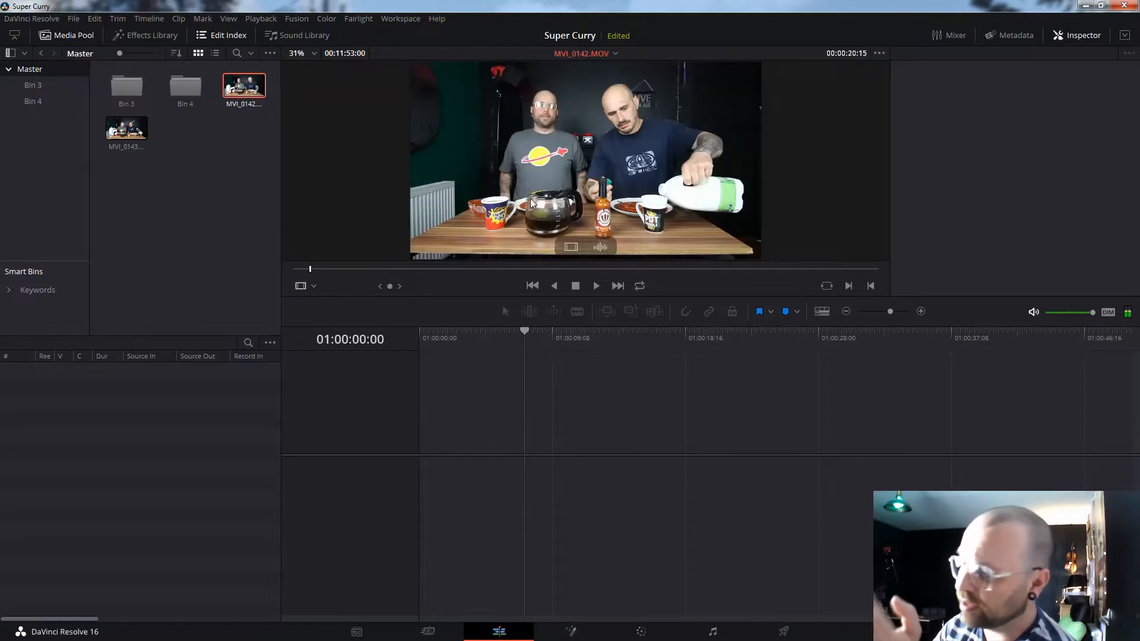
click(597, 286)
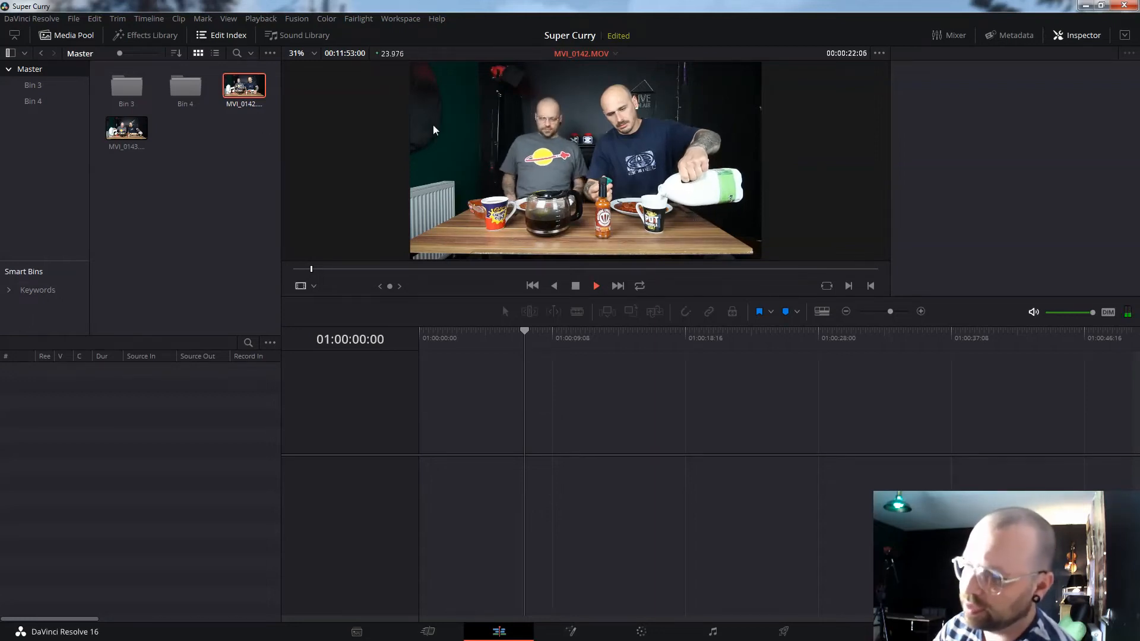
click(576, 286)
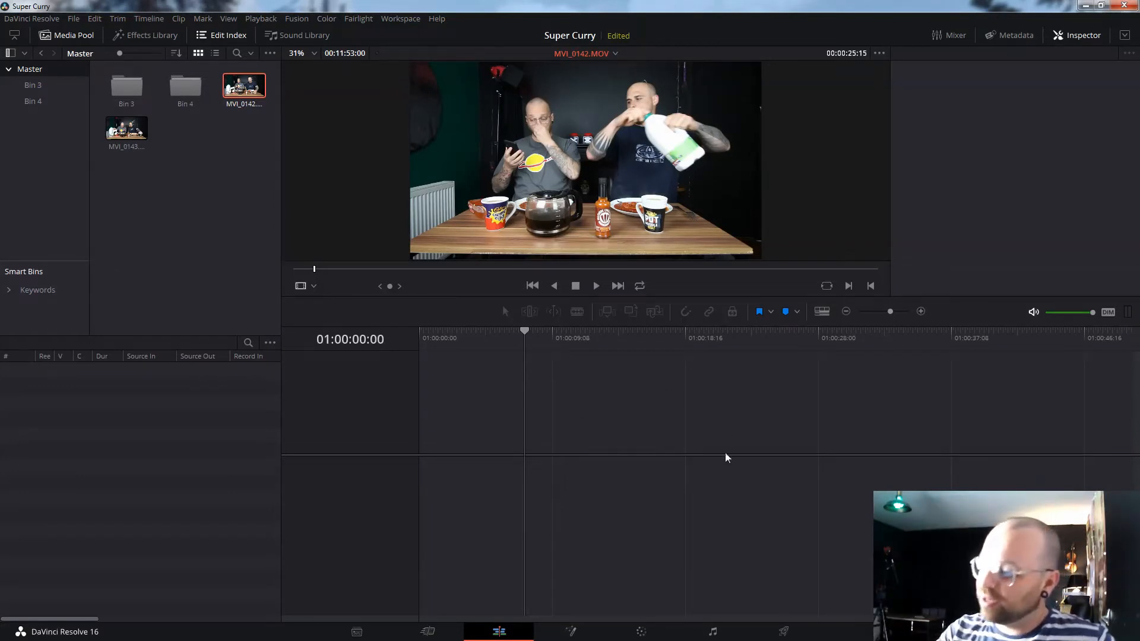
click(524, 337)
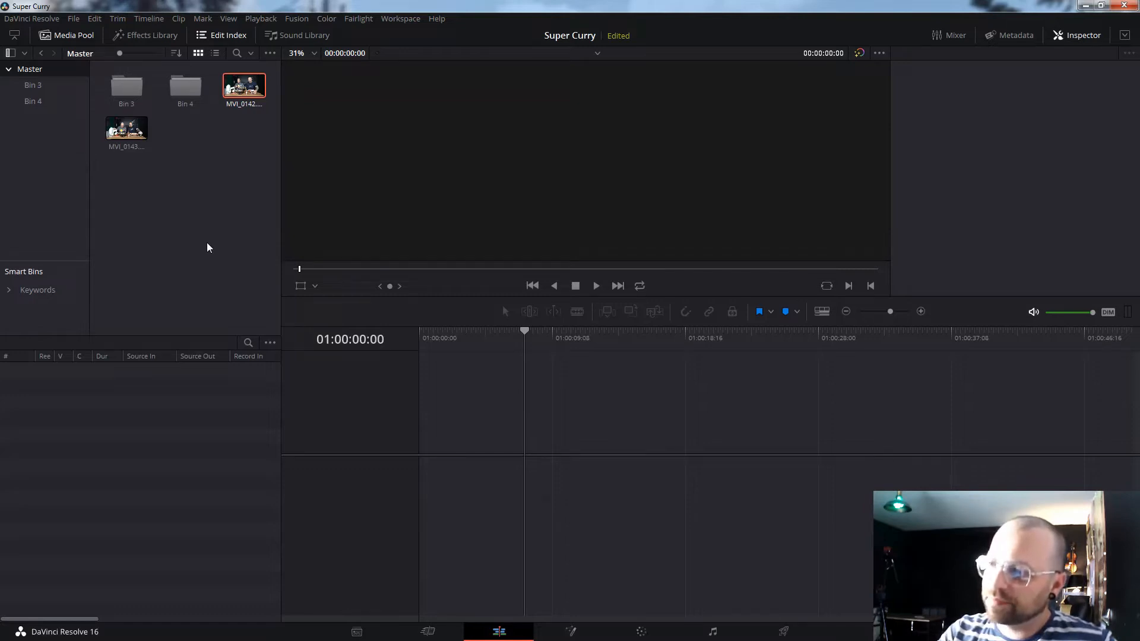
- Drop MVI_0142 onto the empty timeline to create Timeline 1, then review it, stopping at 01:00:49:19
drag(235, 90, 443, 451)
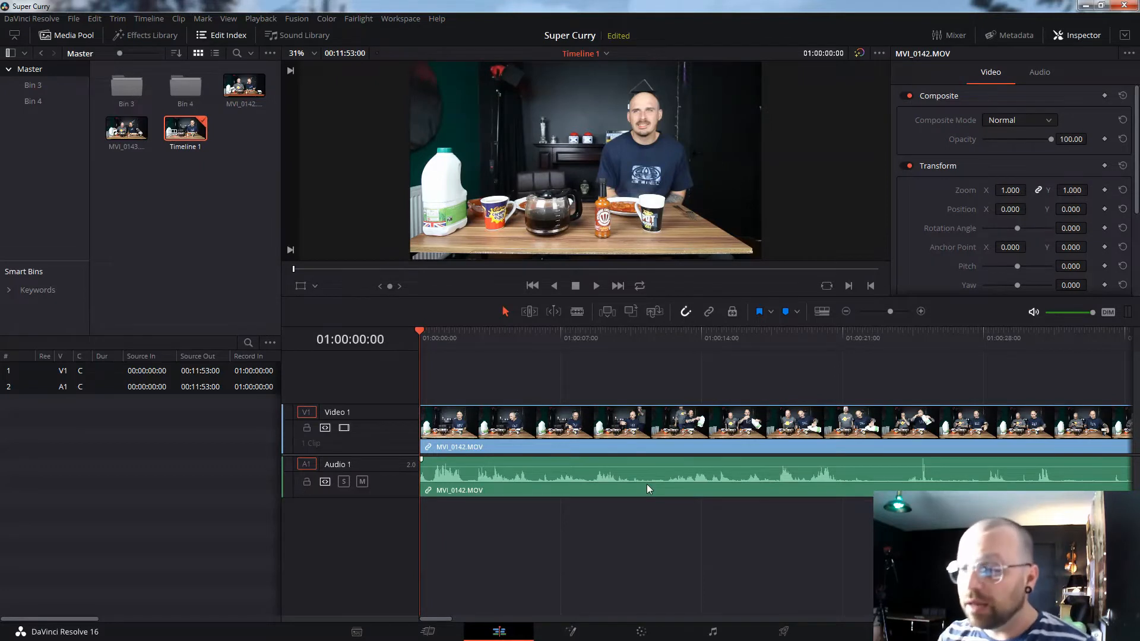
key(space)
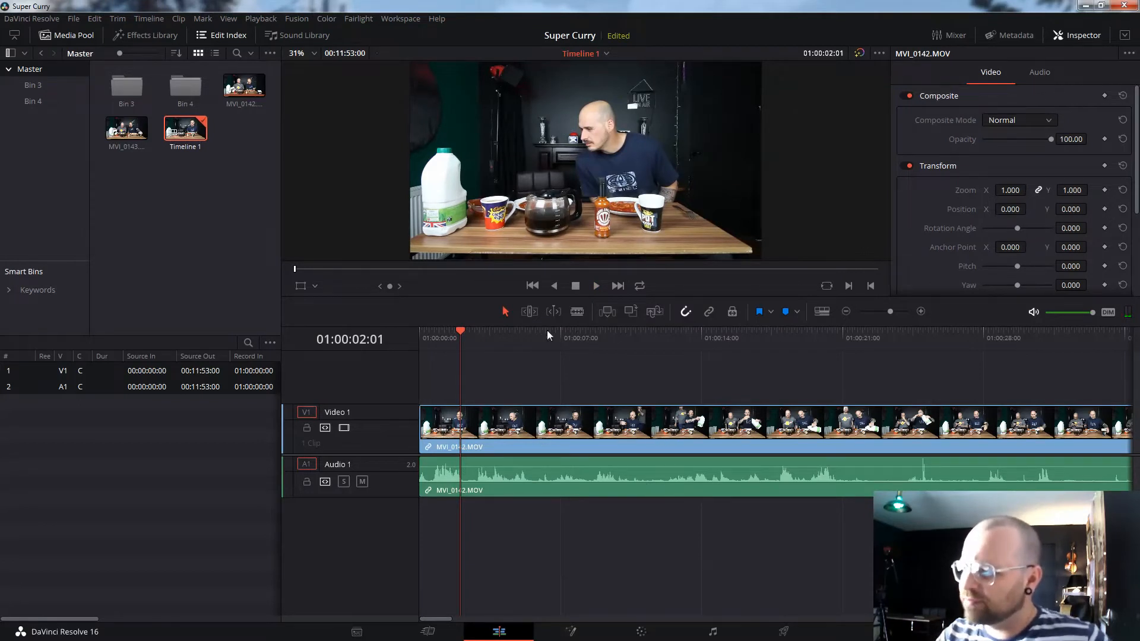
drag(460, 330, 425, 333)
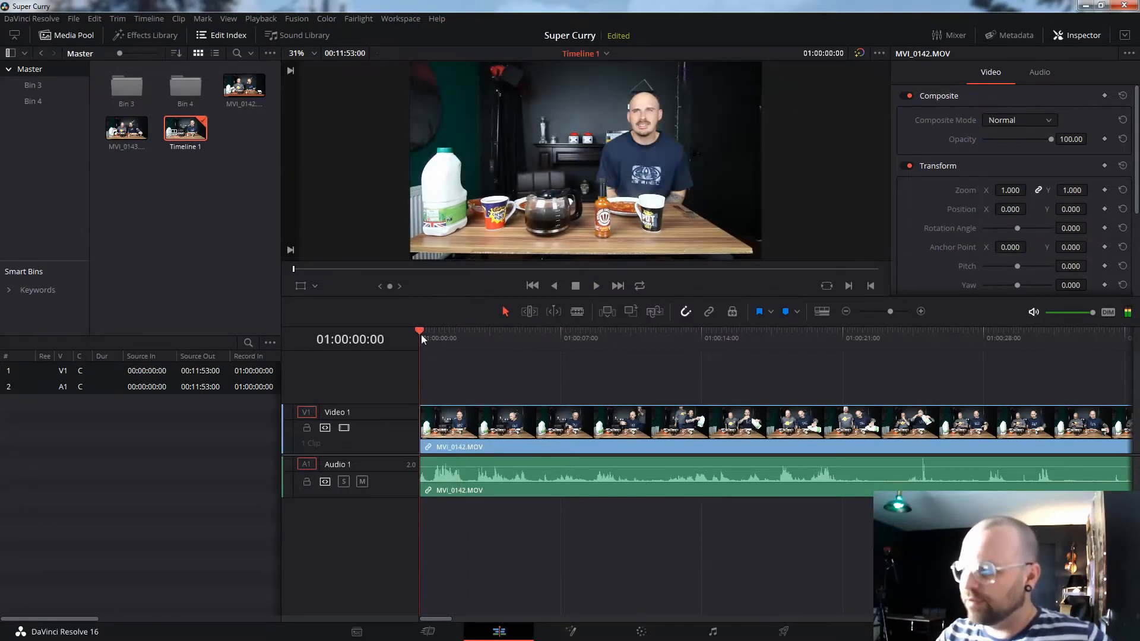
drag(495, 340, 917, 344)
key(space)
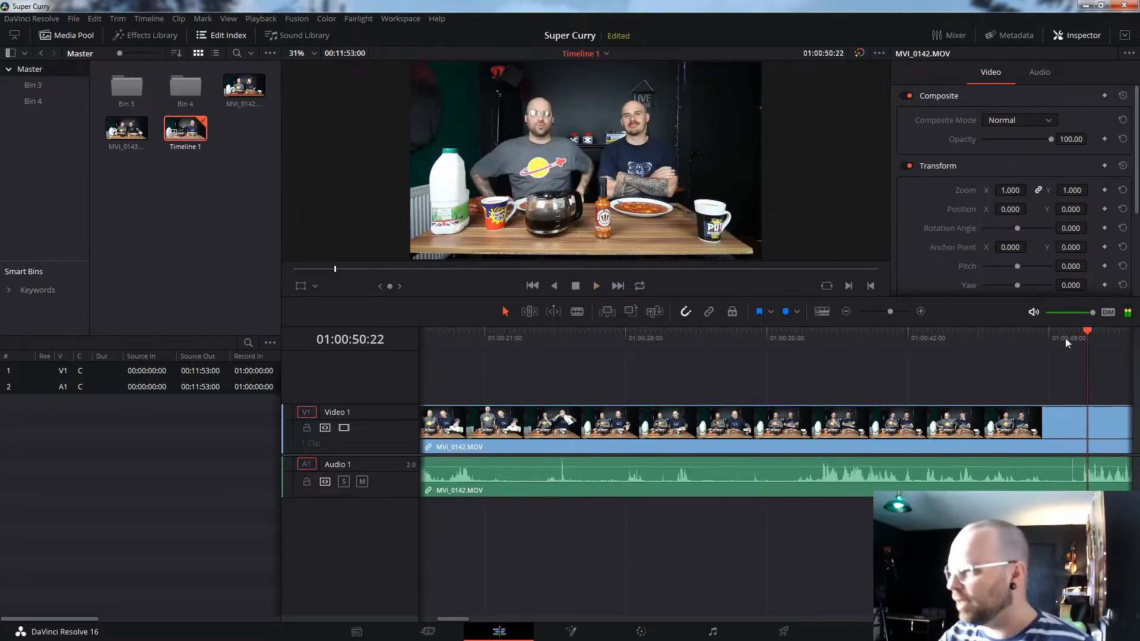
click(1064, 337)
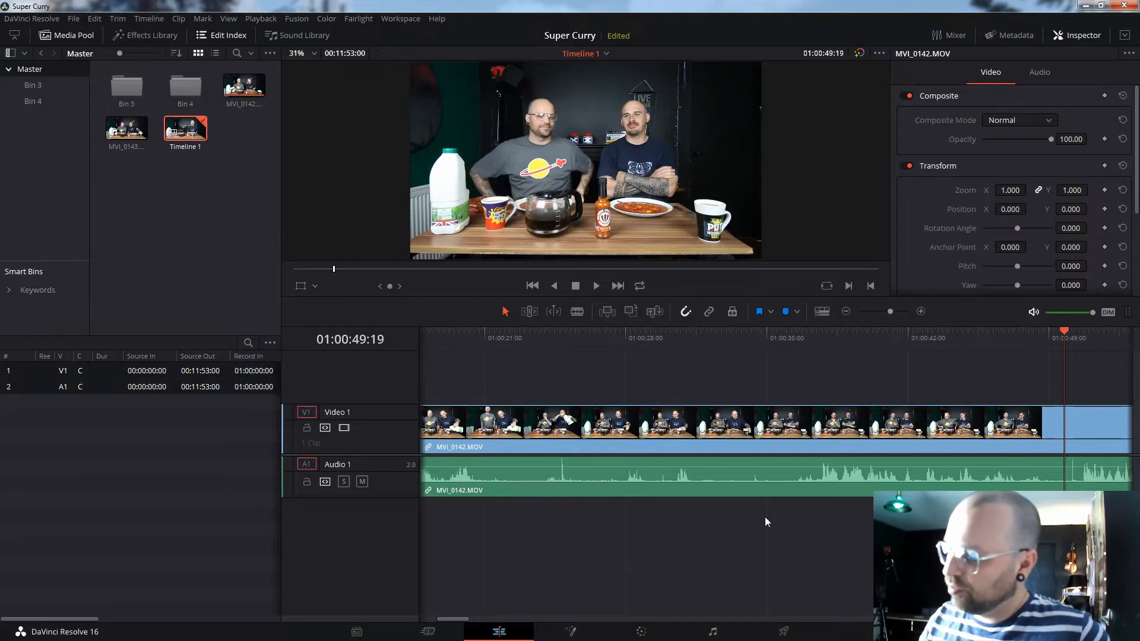
- Blade V1 and A1 at 01:00:49:19 and ripple-delete the opening 49 seconds of MVI_0142
click(576, 313)
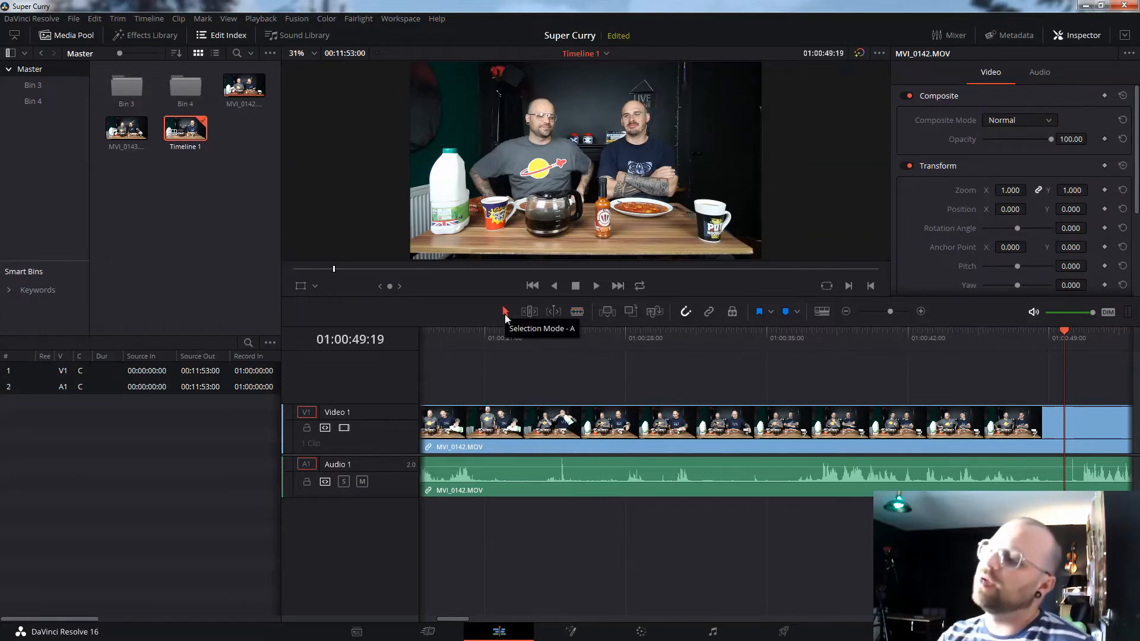
key(b)
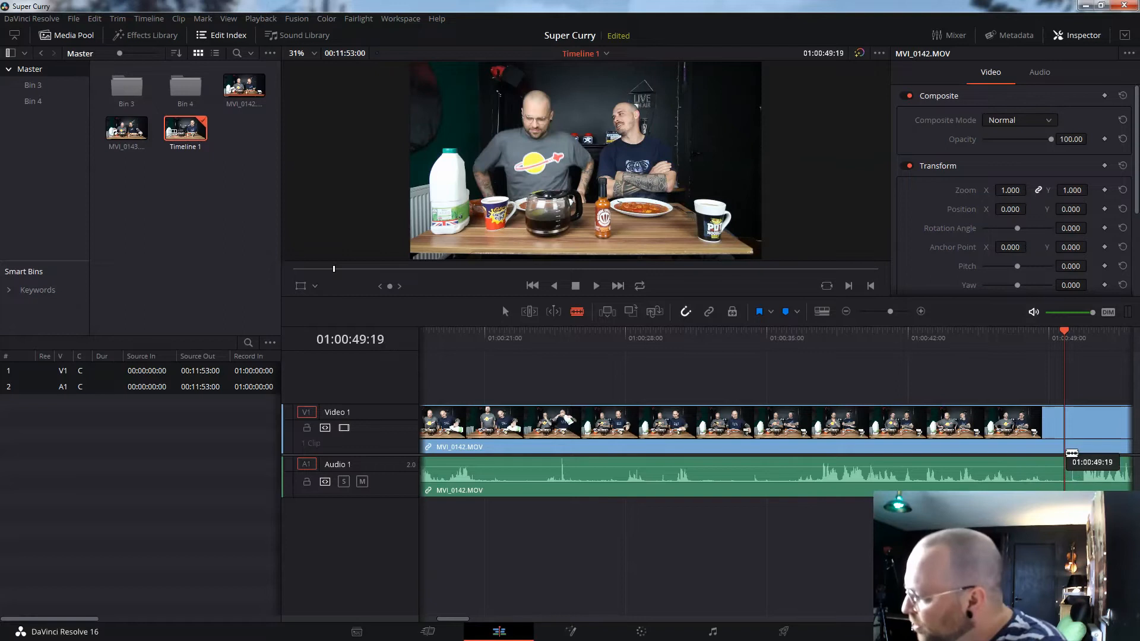
click(1066, 452)
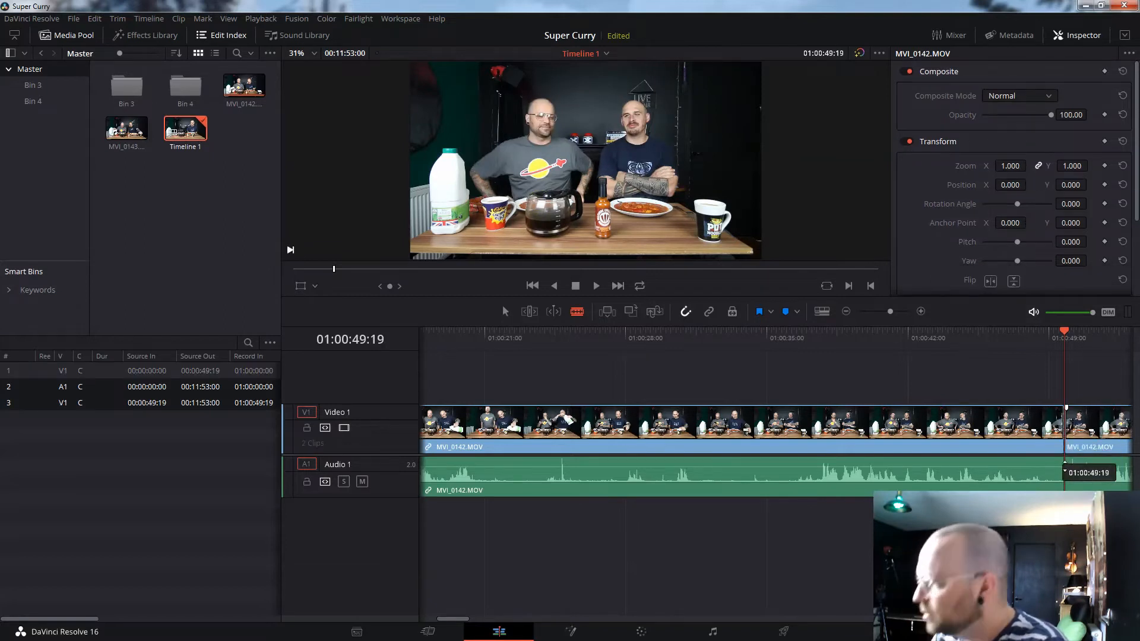
click(1065, 470)
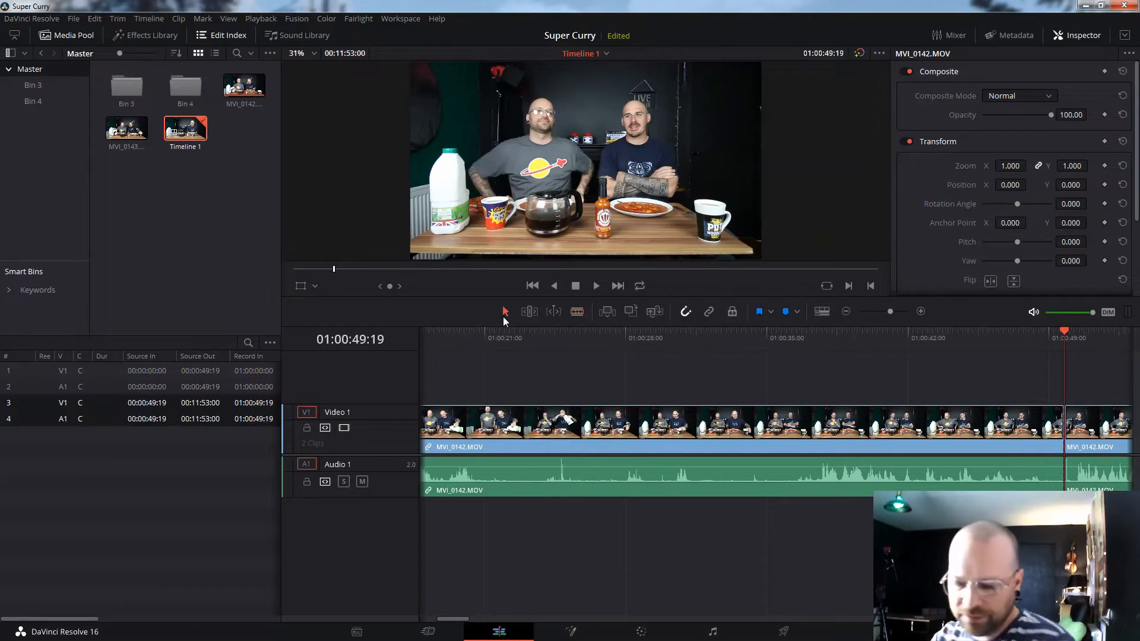
drag(749, 540, 682, 386)
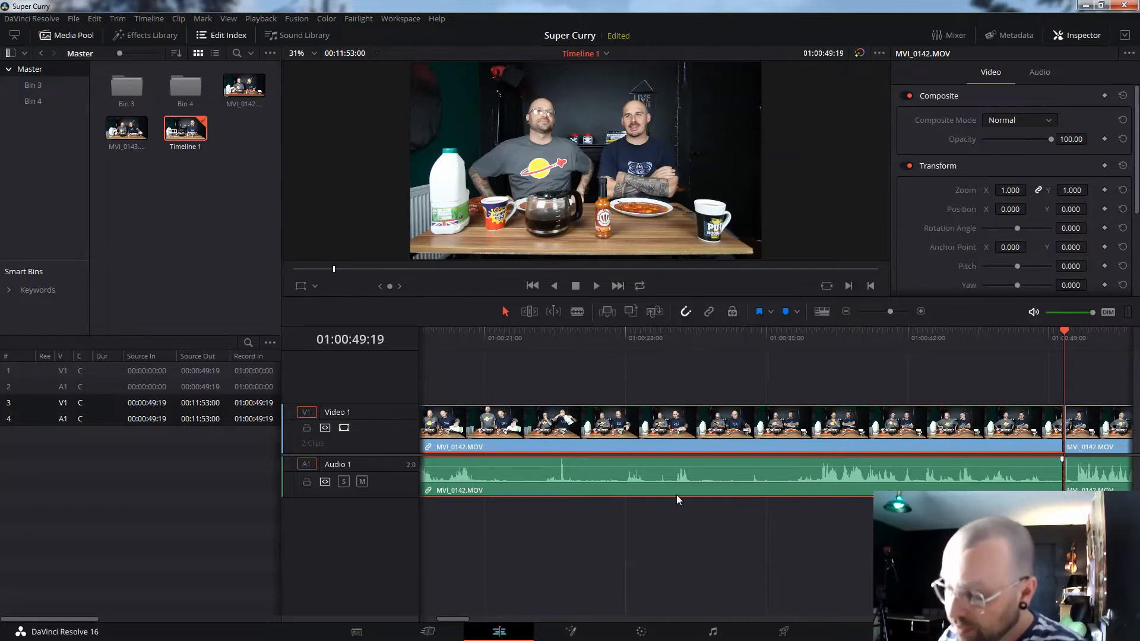
key(Delete)
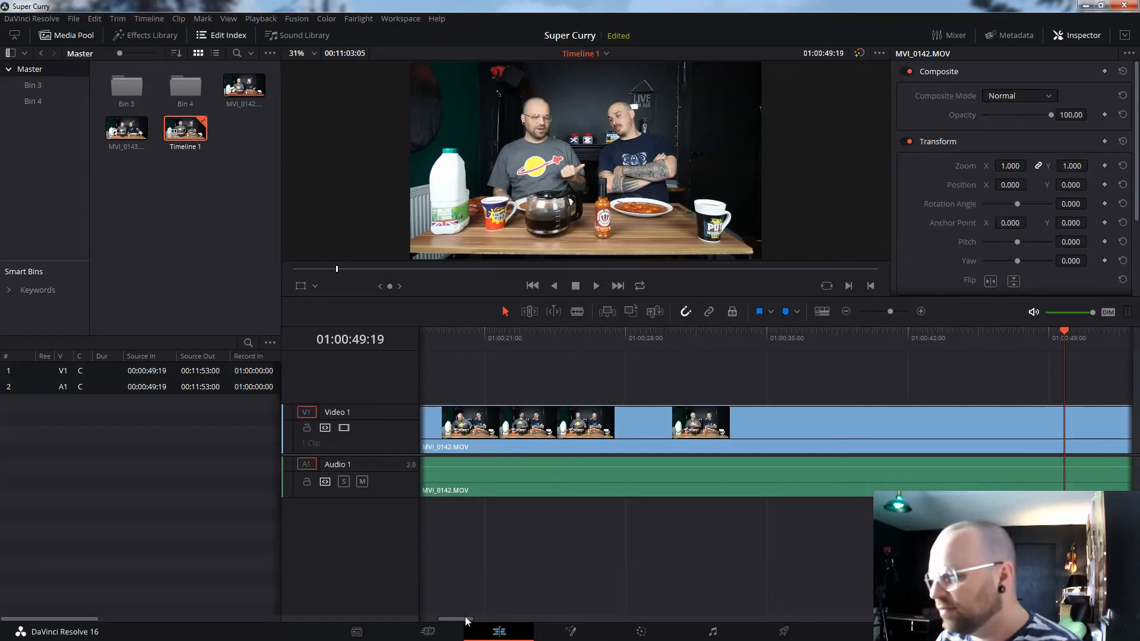
drag(466, 619, 409, 618)
- Play through the edit and blade V1 and A1 at 01:00:13:00 and 01:00:14:20
click(419, 336)
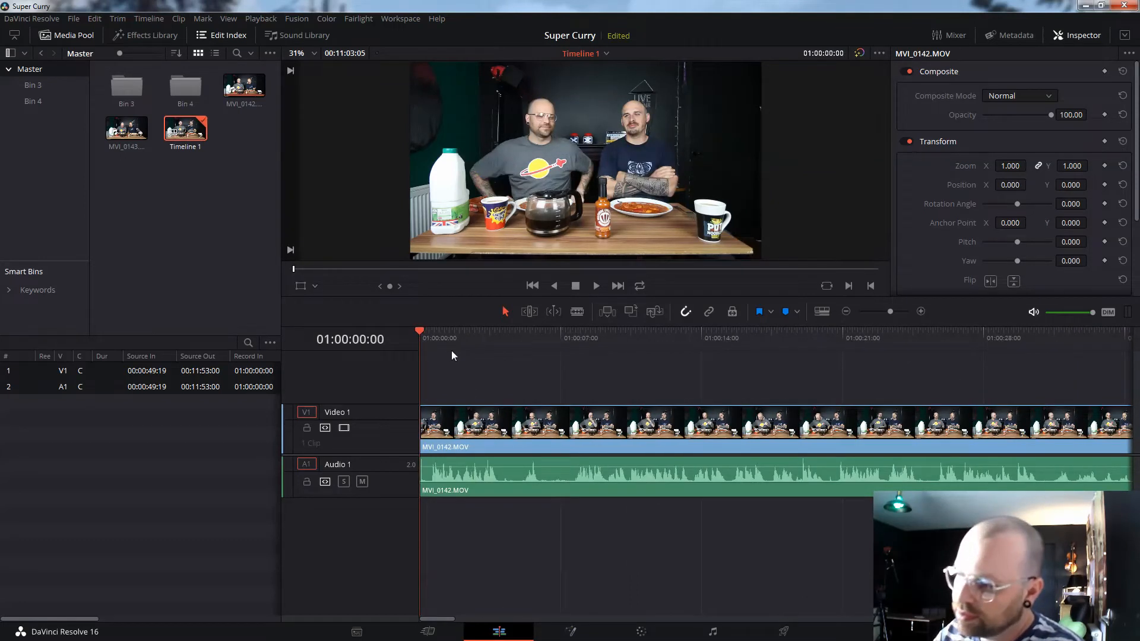
key(space)
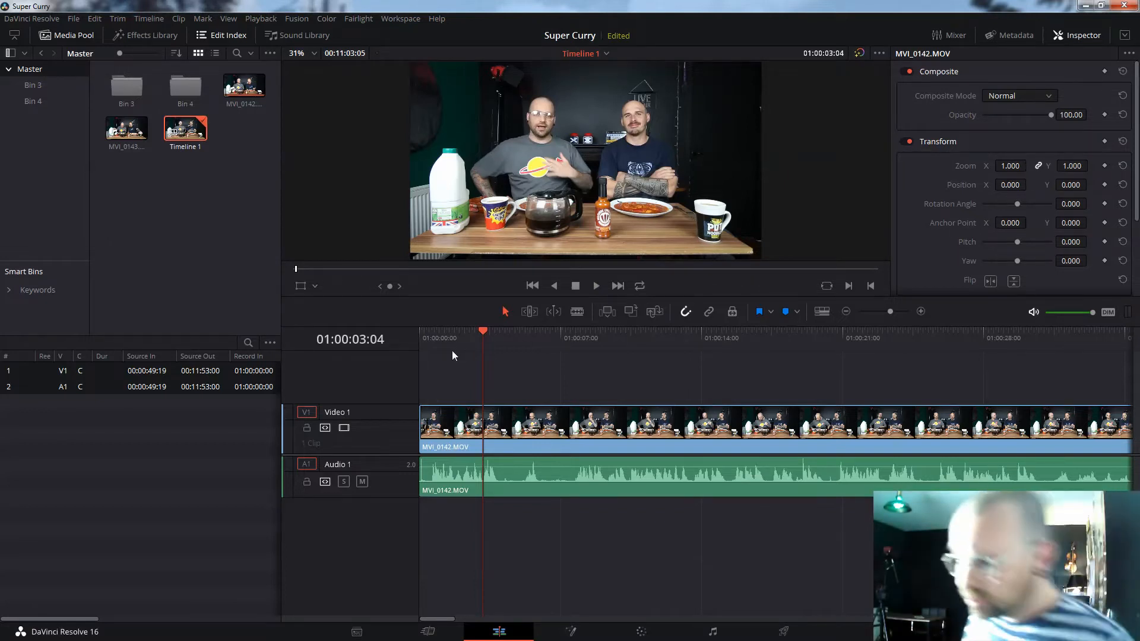
key(space)
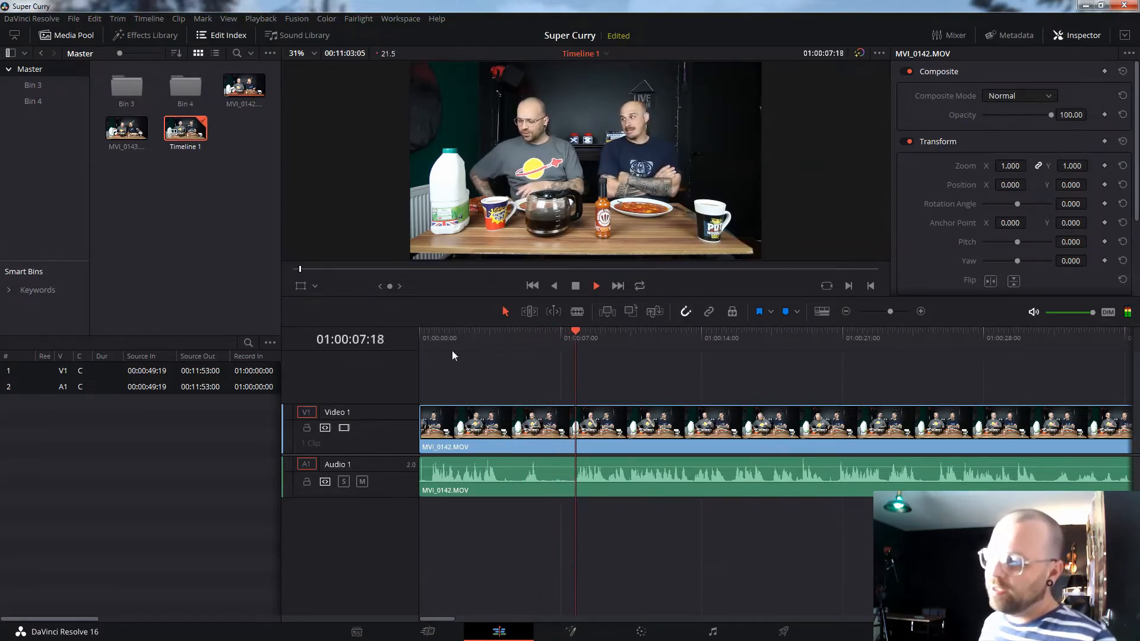
key(space)
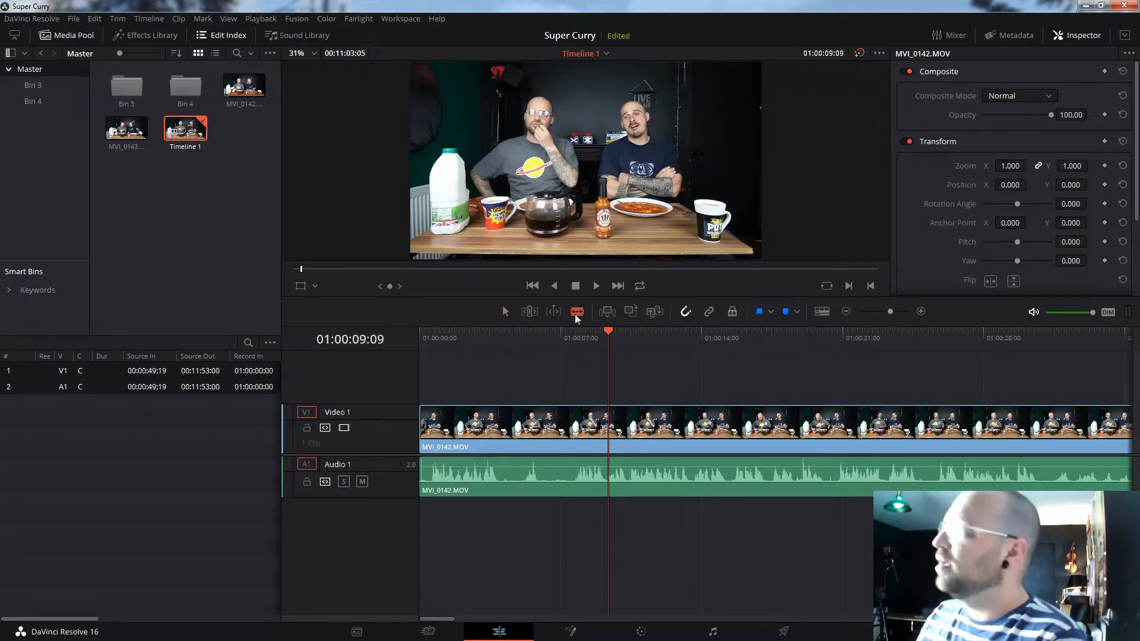
key(space)
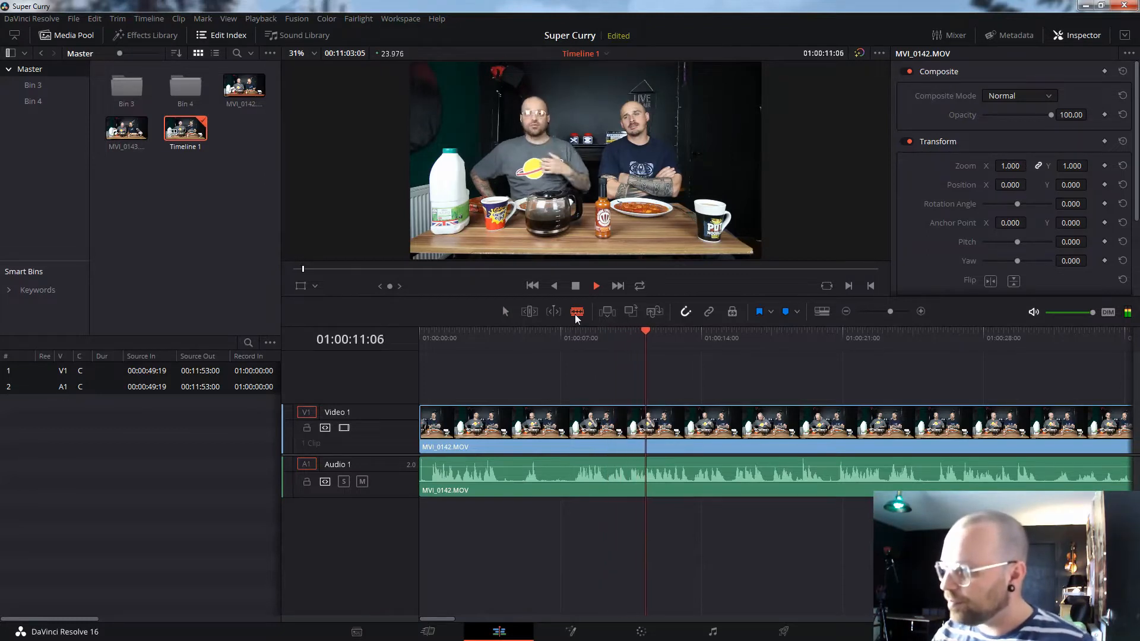
key(space)
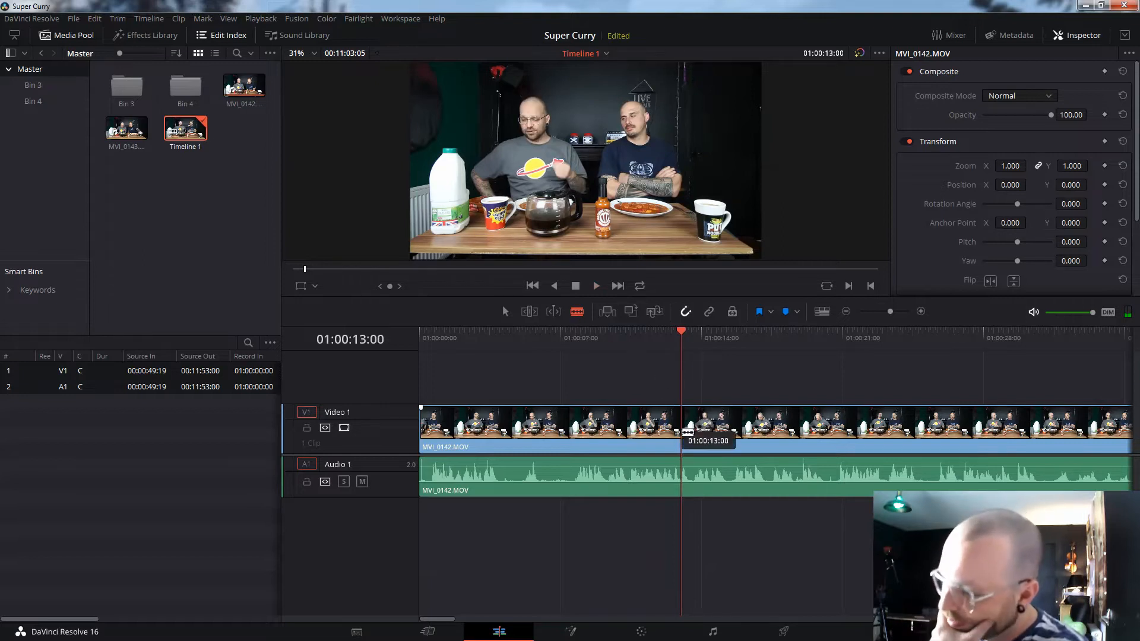
click(684, 428)
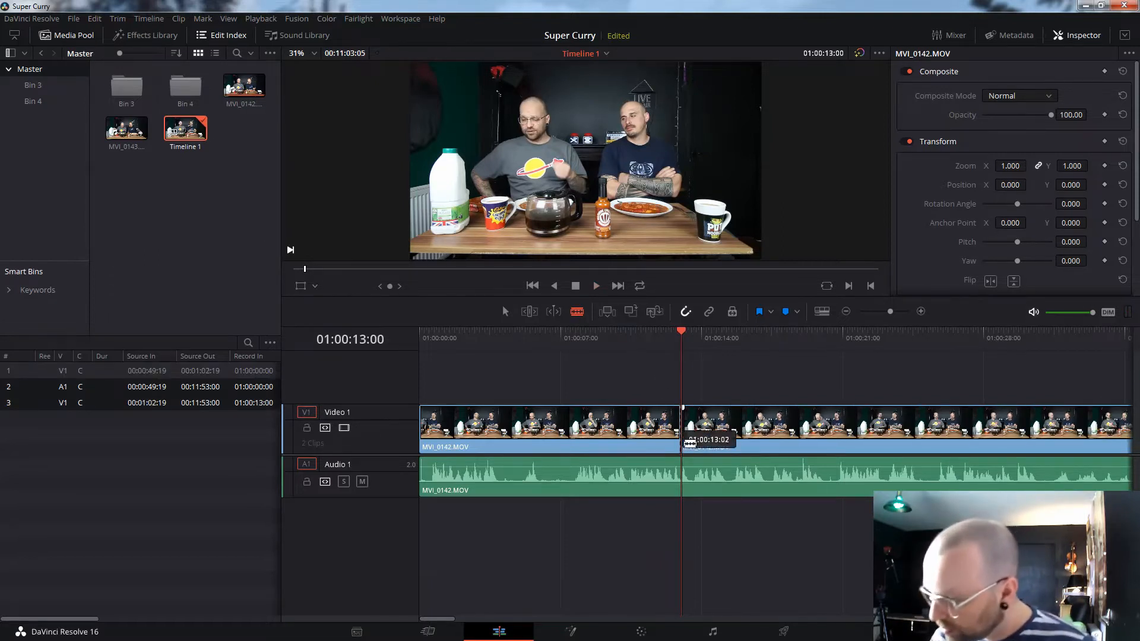
click(683, 479)
key(space)
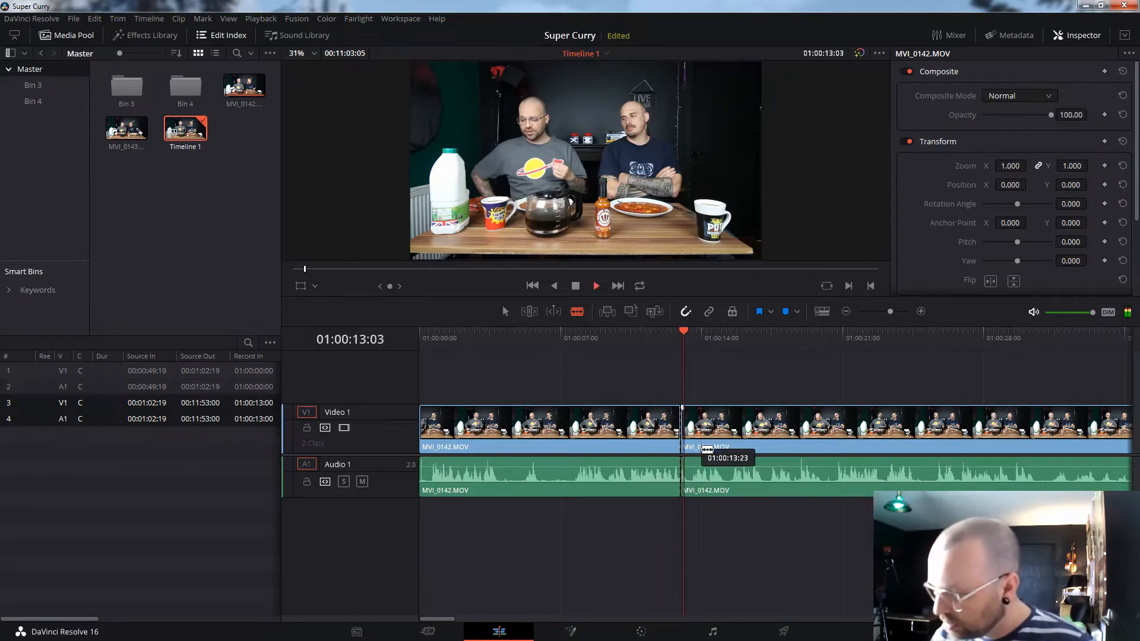
key(space)
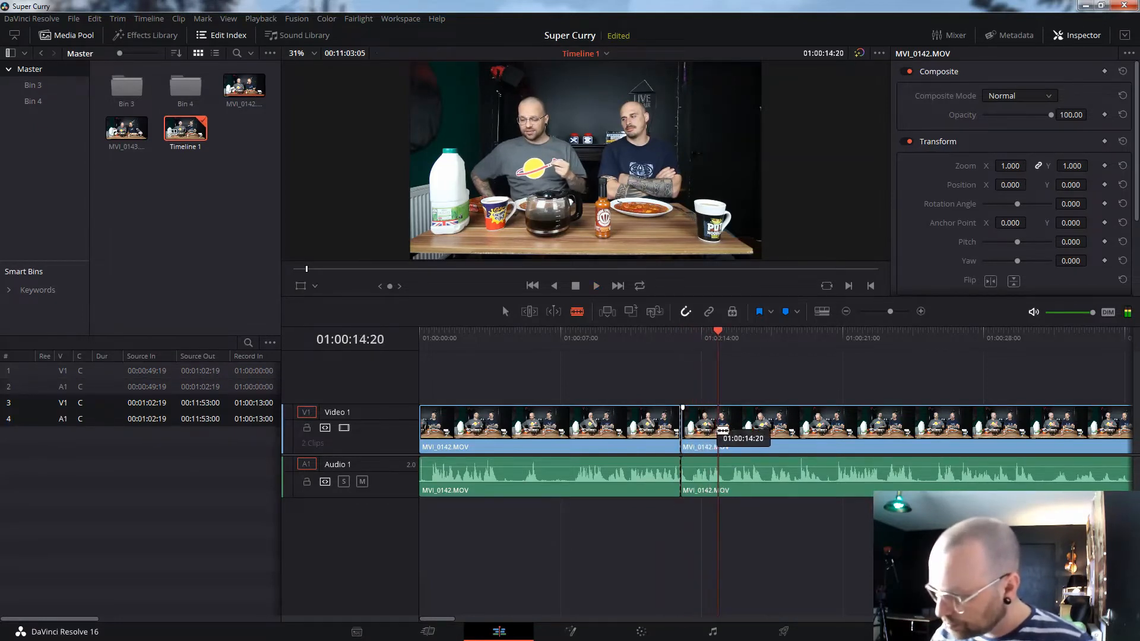
click(720, 429)
click(725, 480)
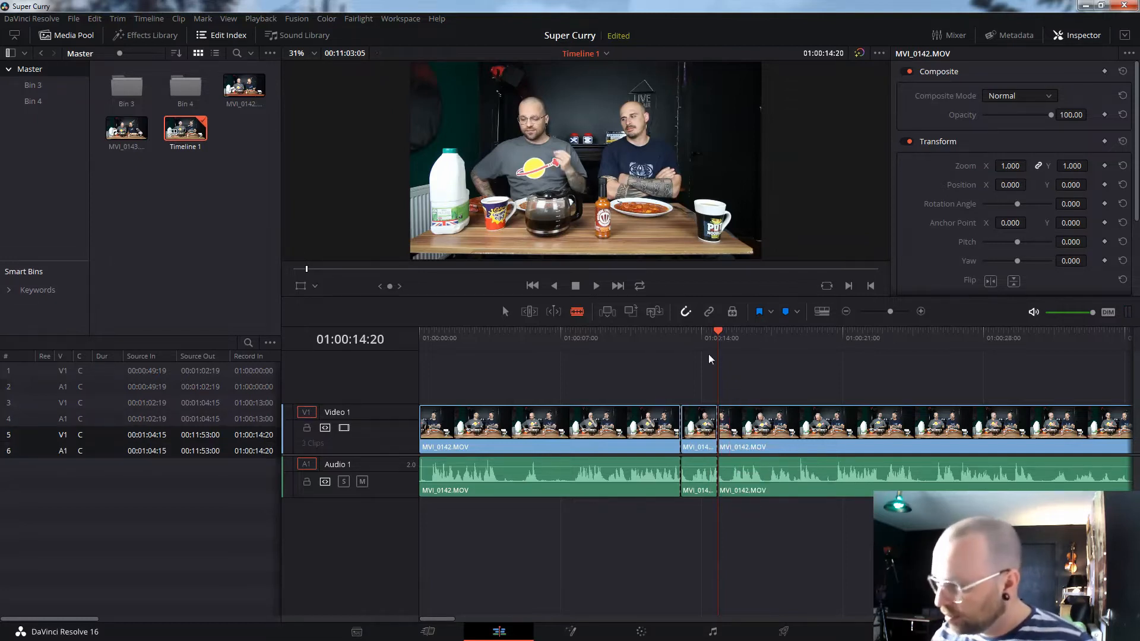
- Ripple-delete the short piece between the two cuts and replay across the new join
key(a)
click(733, 334)
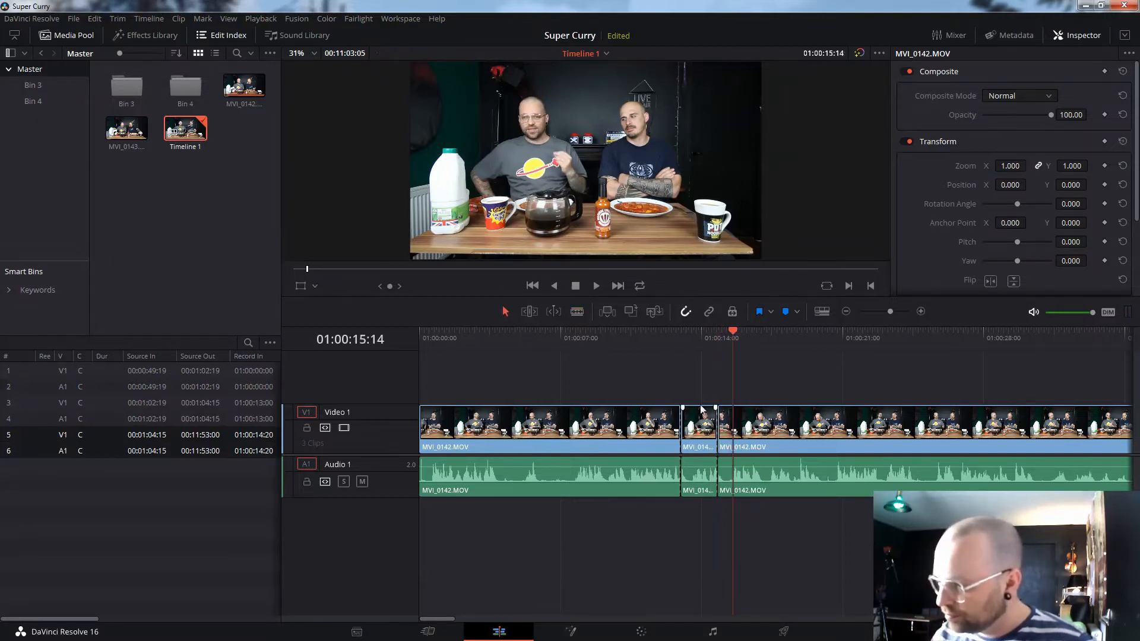
drag(702, 553, 699, 396)
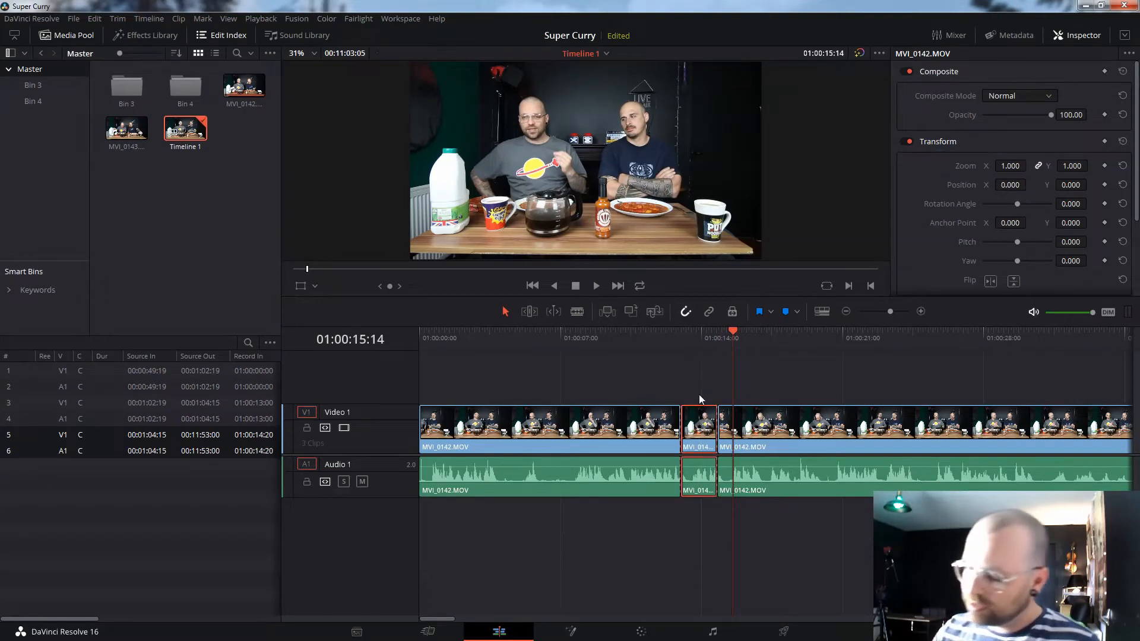
key(Delete)
click(668, 347)
key(space)
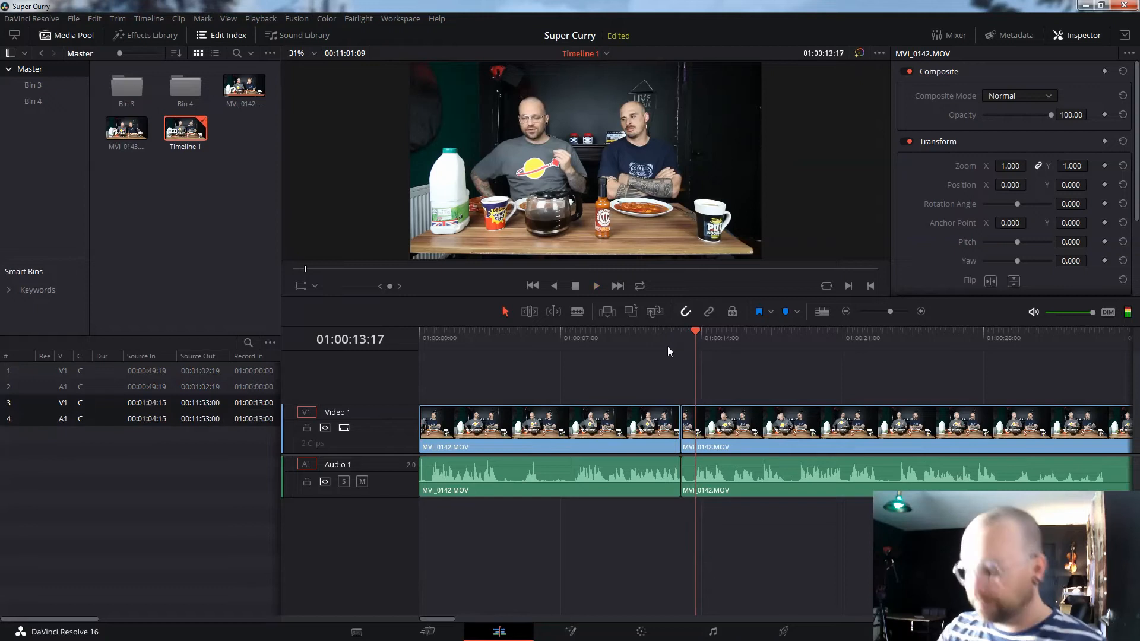
click(735, 339)
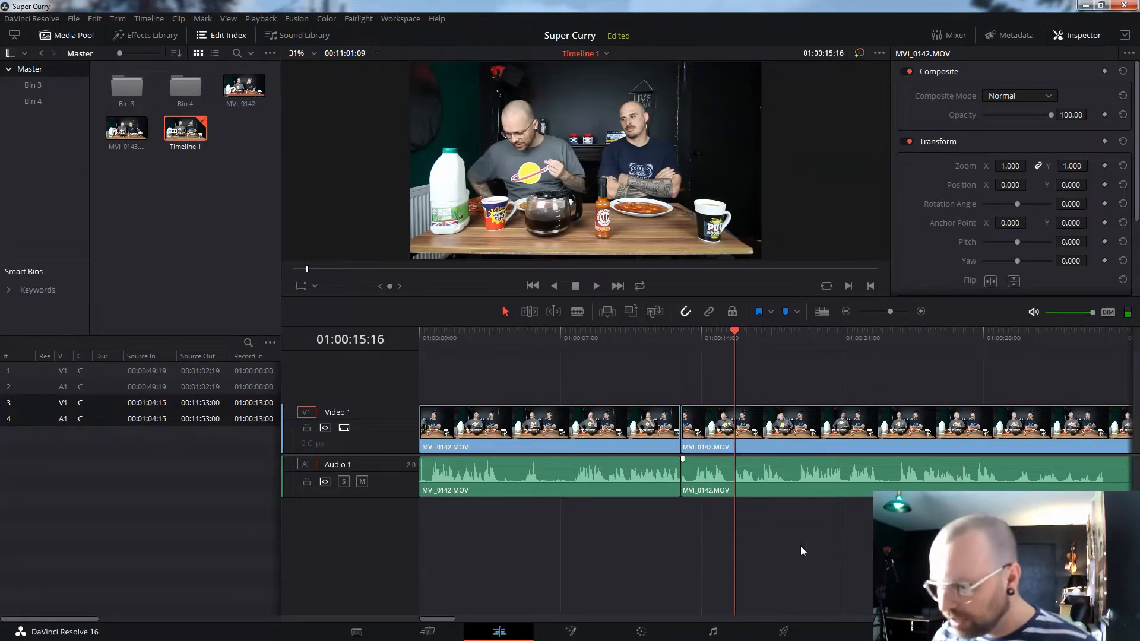
- Move the second clip later so it starts at 01:00:18:15
click(775, 467)
drag(776, 467, 875, 429)
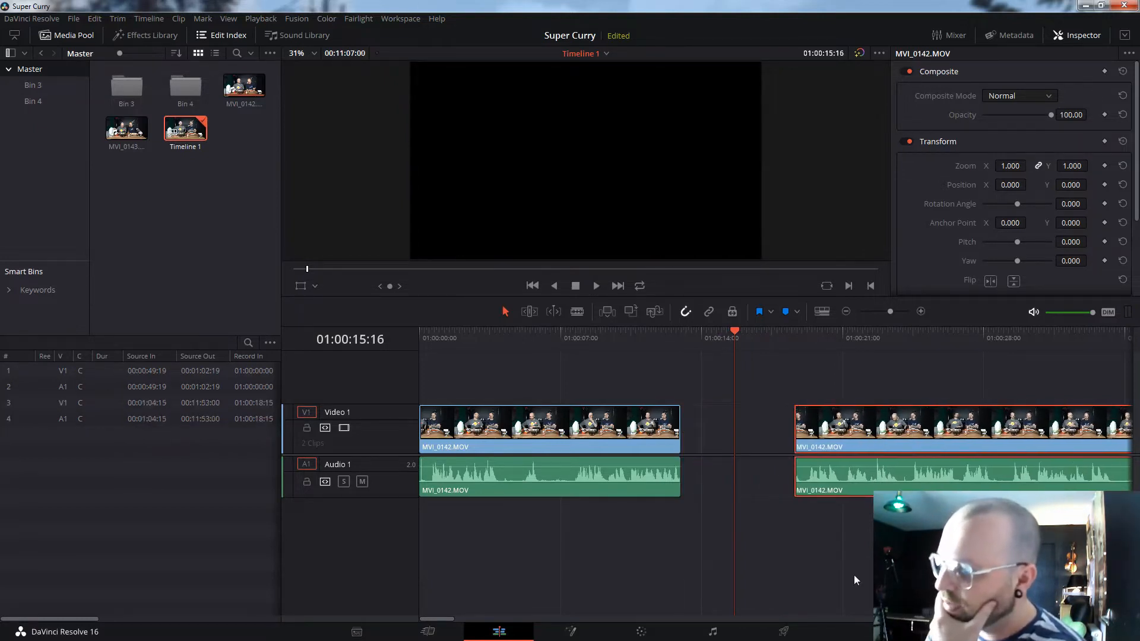
key(Down)
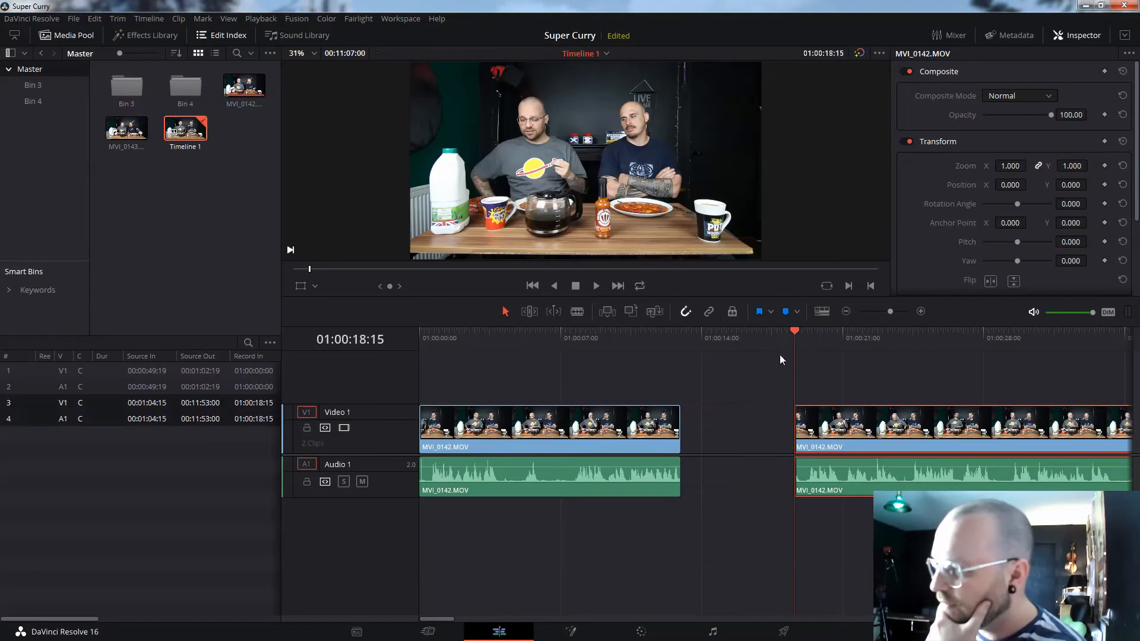
- Extend the first clip's video and audio to source 00:01:08:10, meeting the second clip, and play it back
click(682, 430)
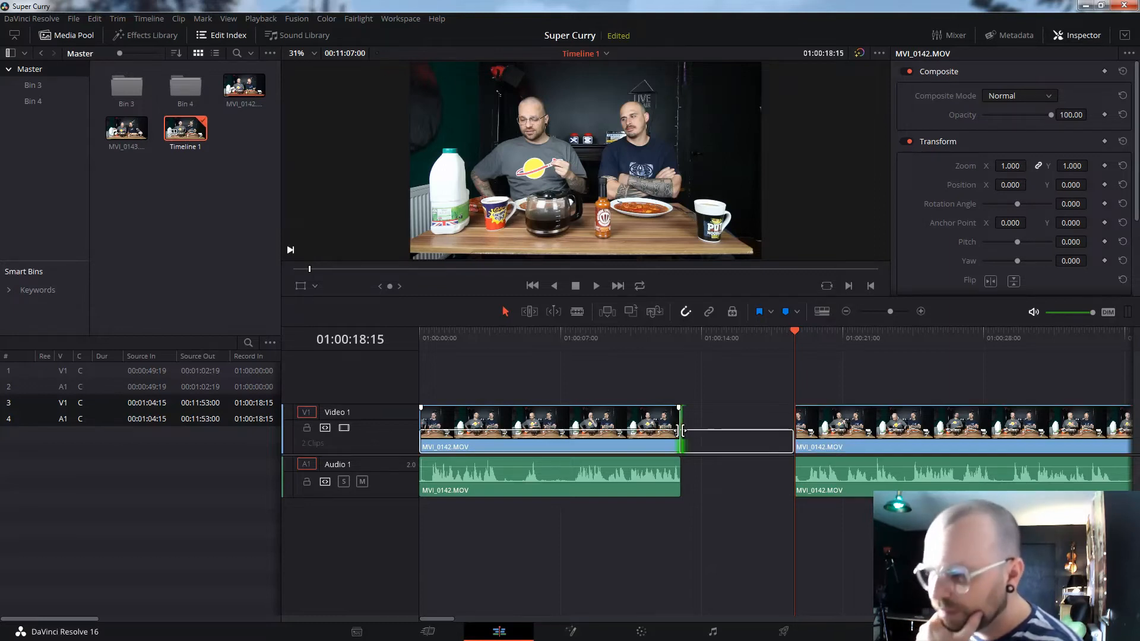
drag(683, 430, 794, 430)
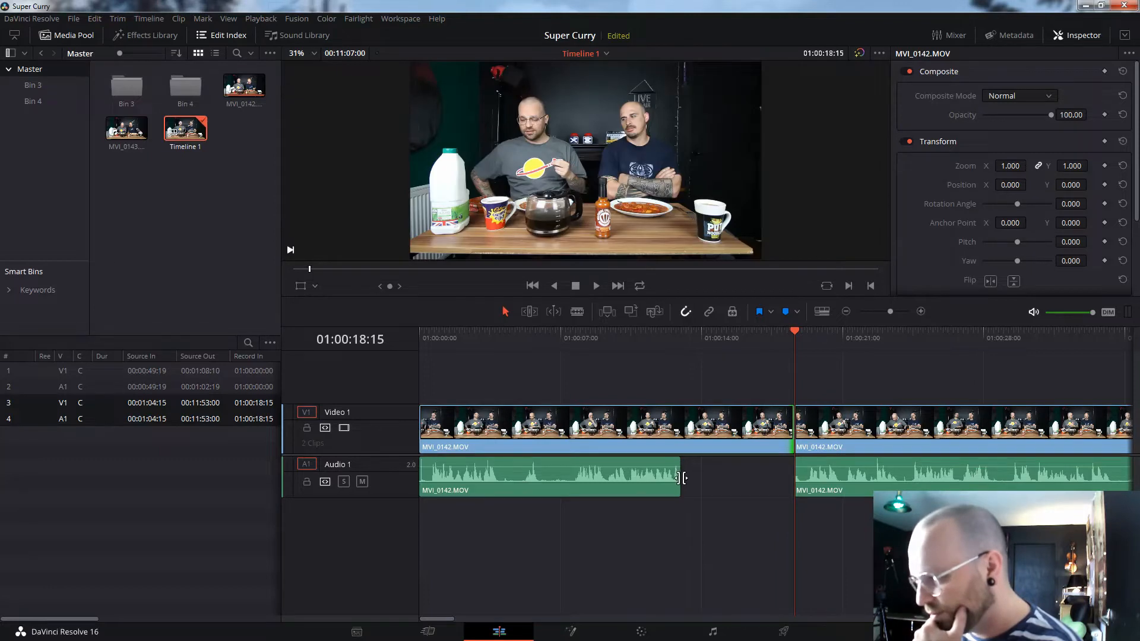
drag(680, 479, 802, 482)
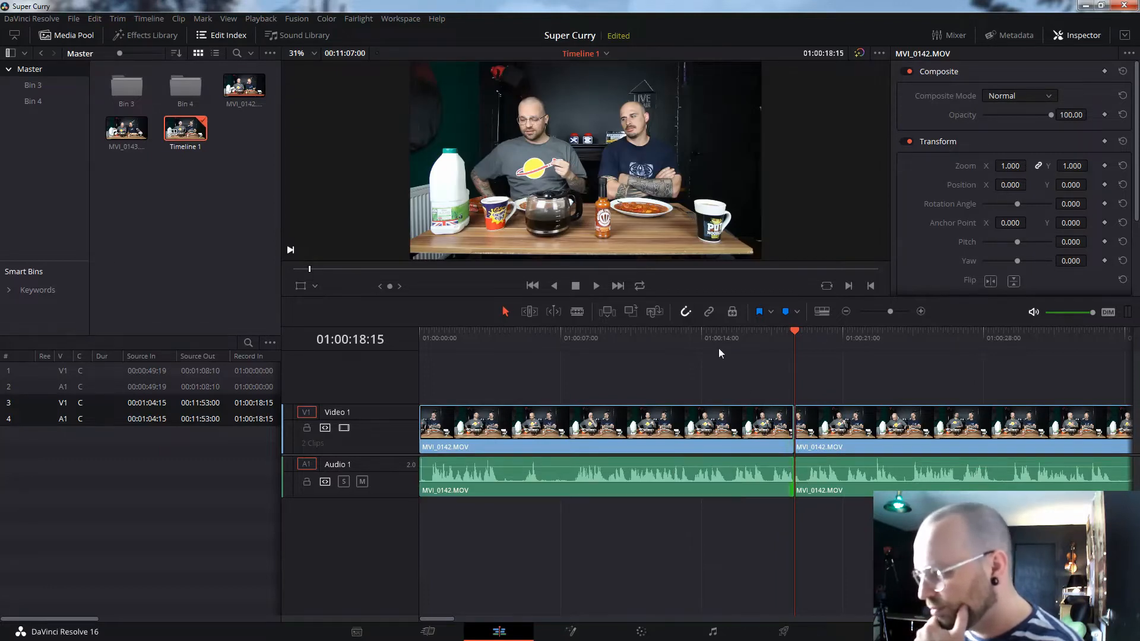
click(709, 337)
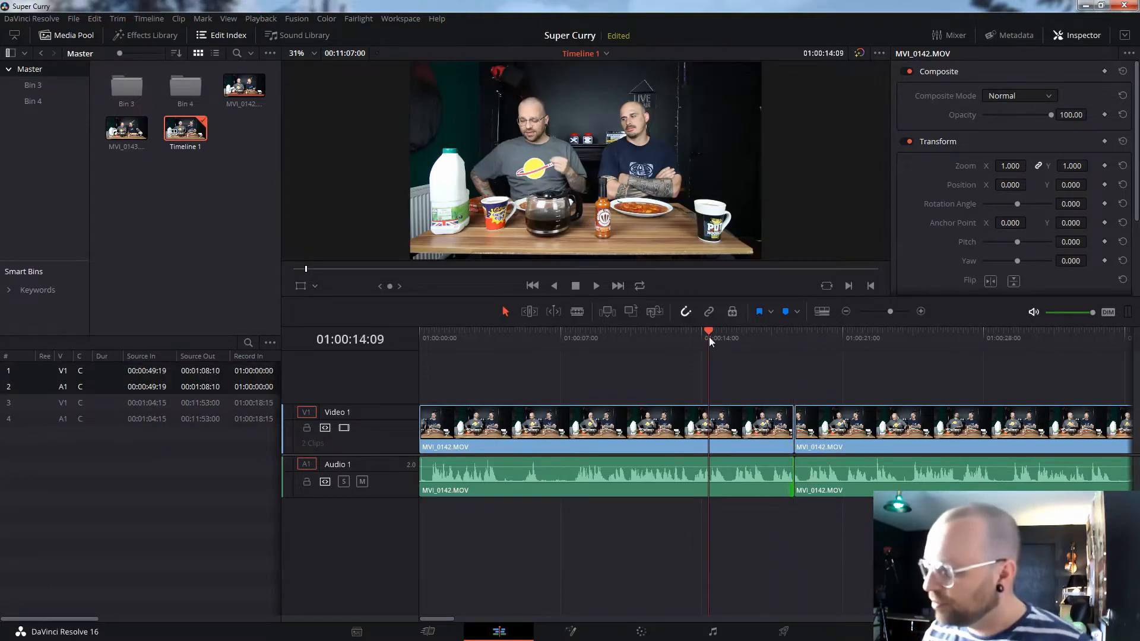
key(space)
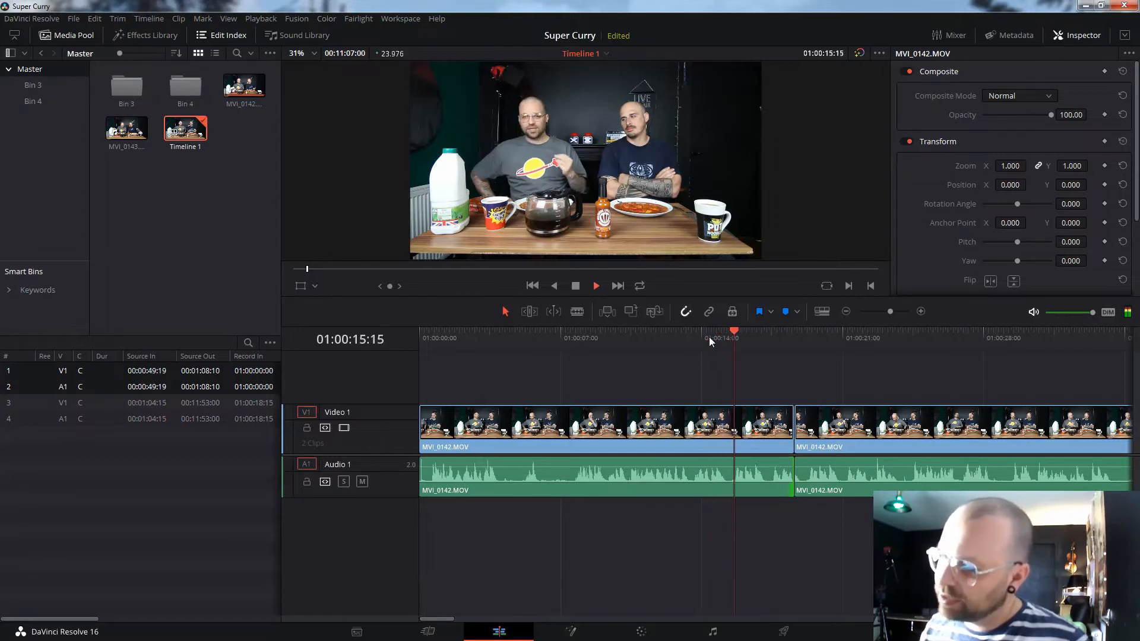
key(space)
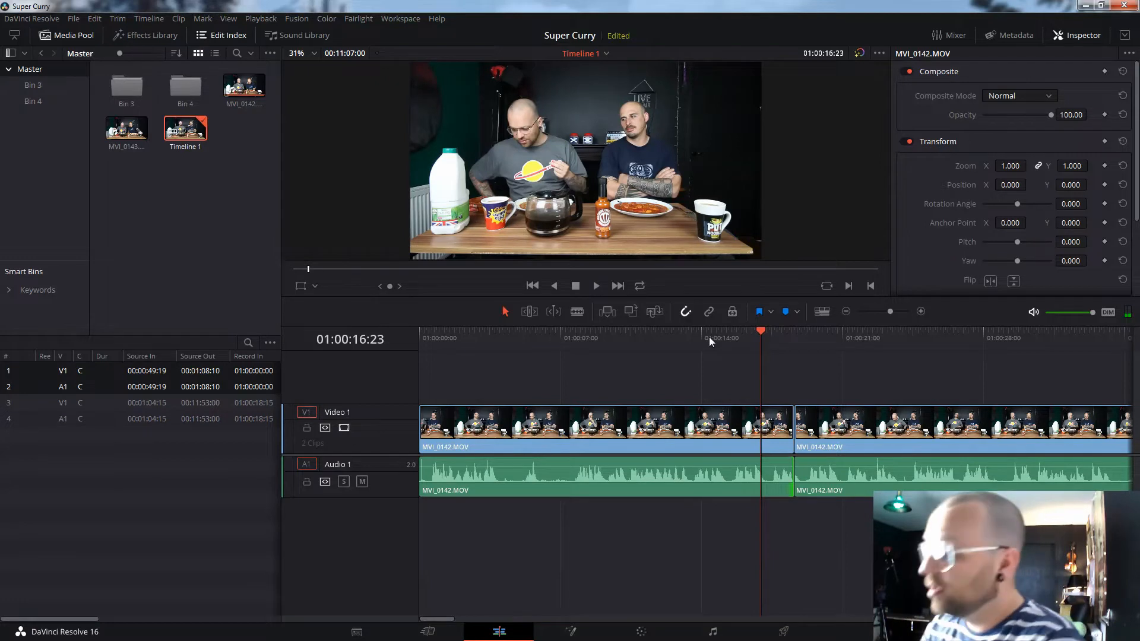
- Undo the extensions, clip move, short-clip deletion and the 01:00:14:20 video and audio cuts
click(94, 19)
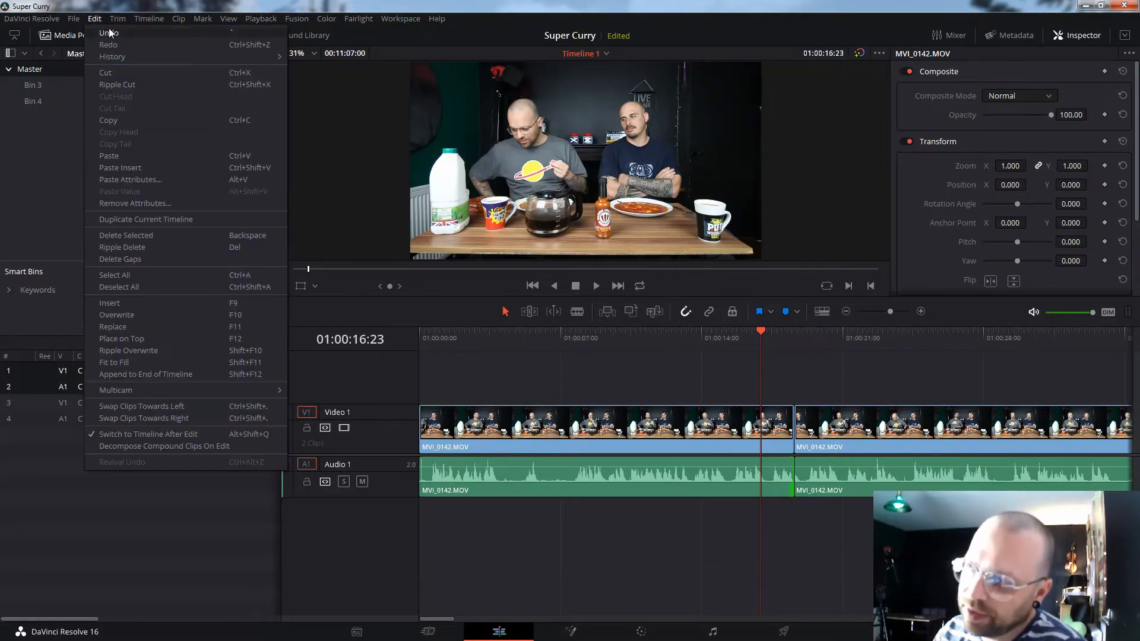
click(109, 28)
click(94, 20)
click(106, 32)
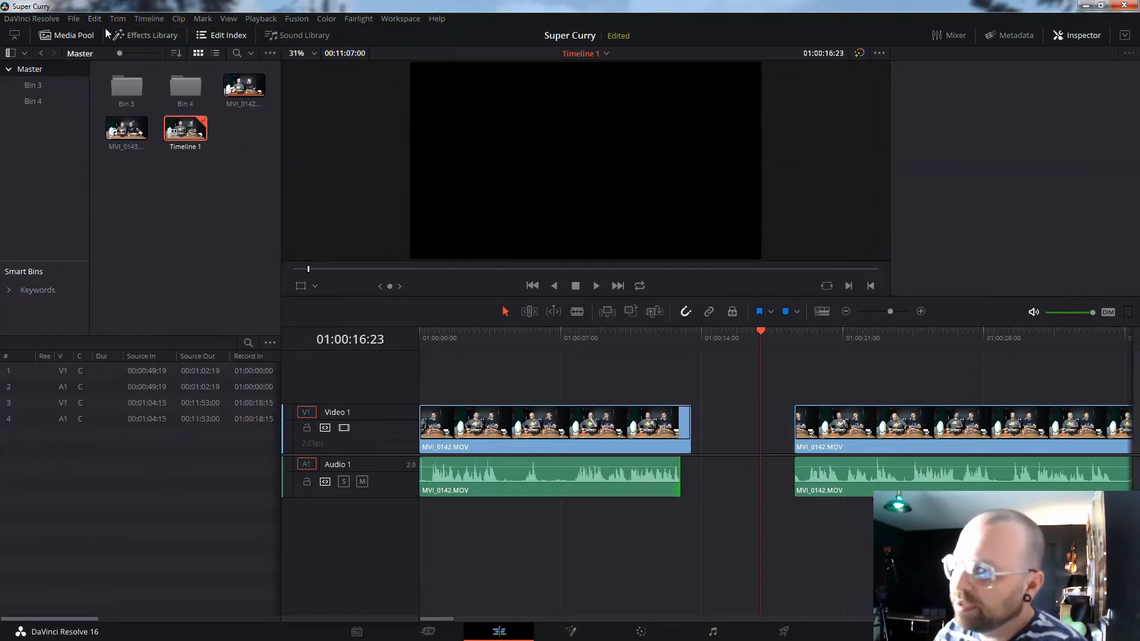
click(94, 18)
click(104, 33)
click(93, 18)
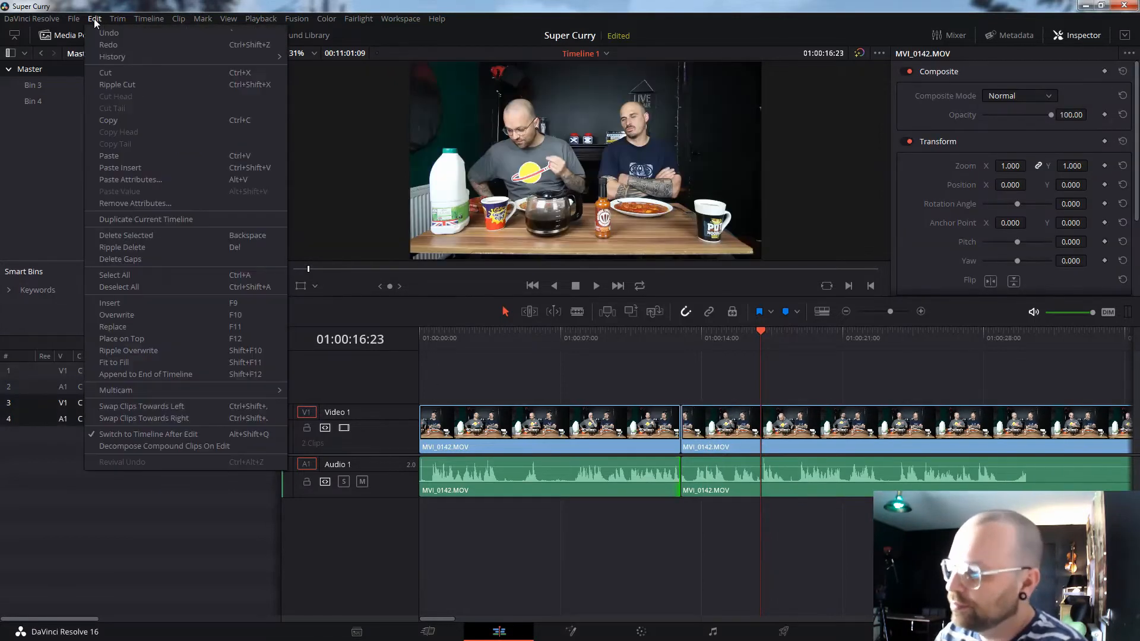
click(102, 32)
click(93, 19)
click(105, 31)
click(98, 22)
click(105, 30)
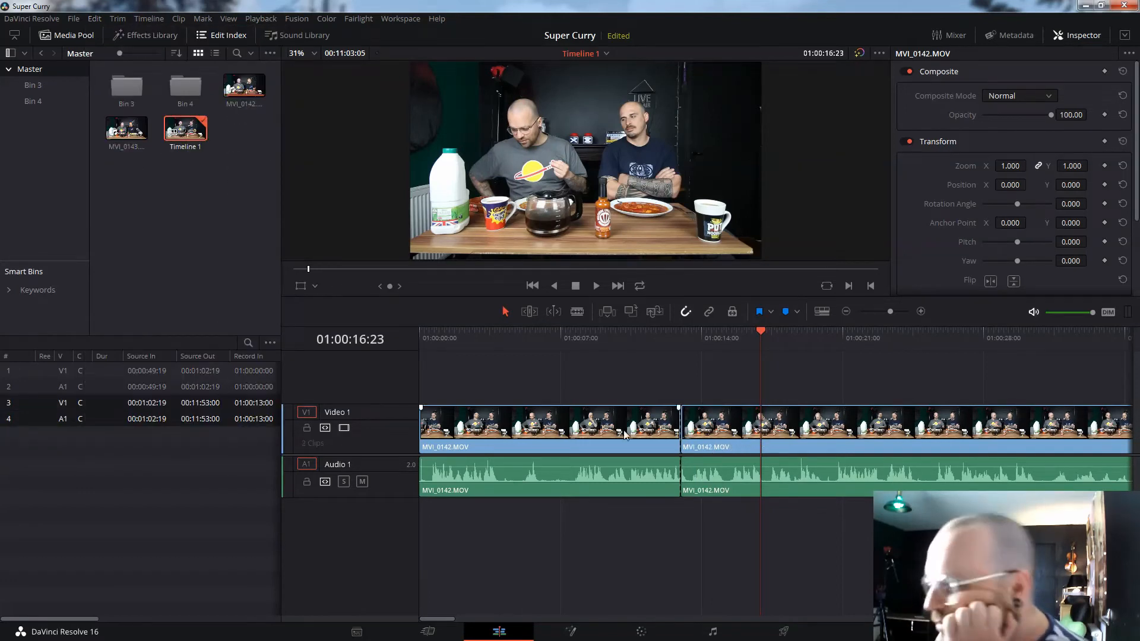
click(93, 21)
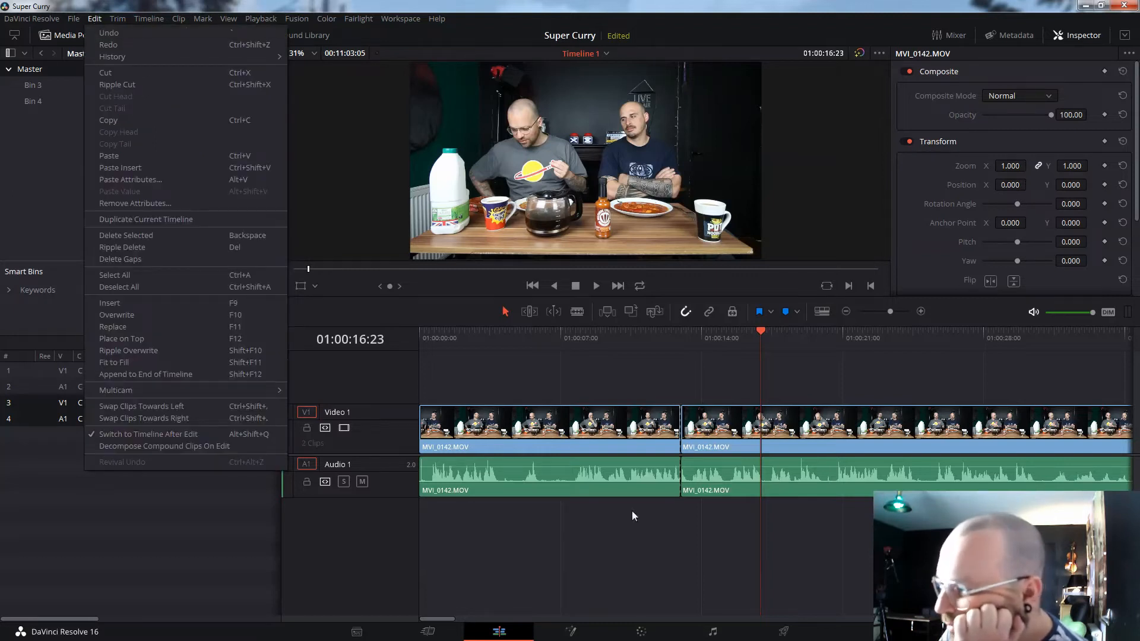
click(687, 594)
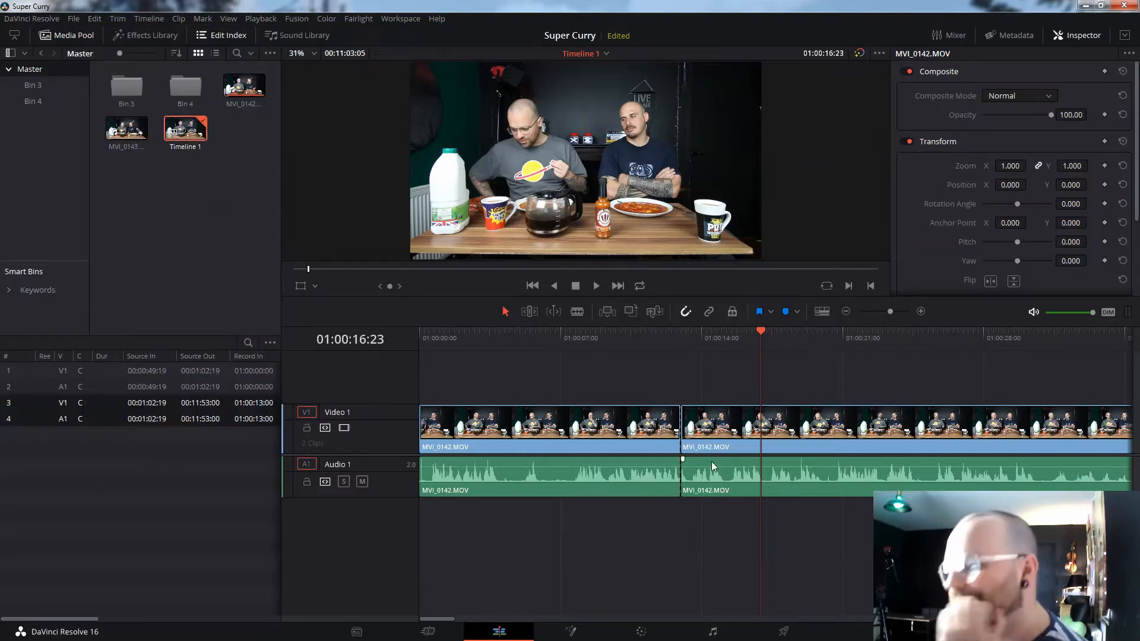
- Push the second clip later and extend the first clip's video and audio to source 00:01:04:02
drag(837, 533, 916, 418)
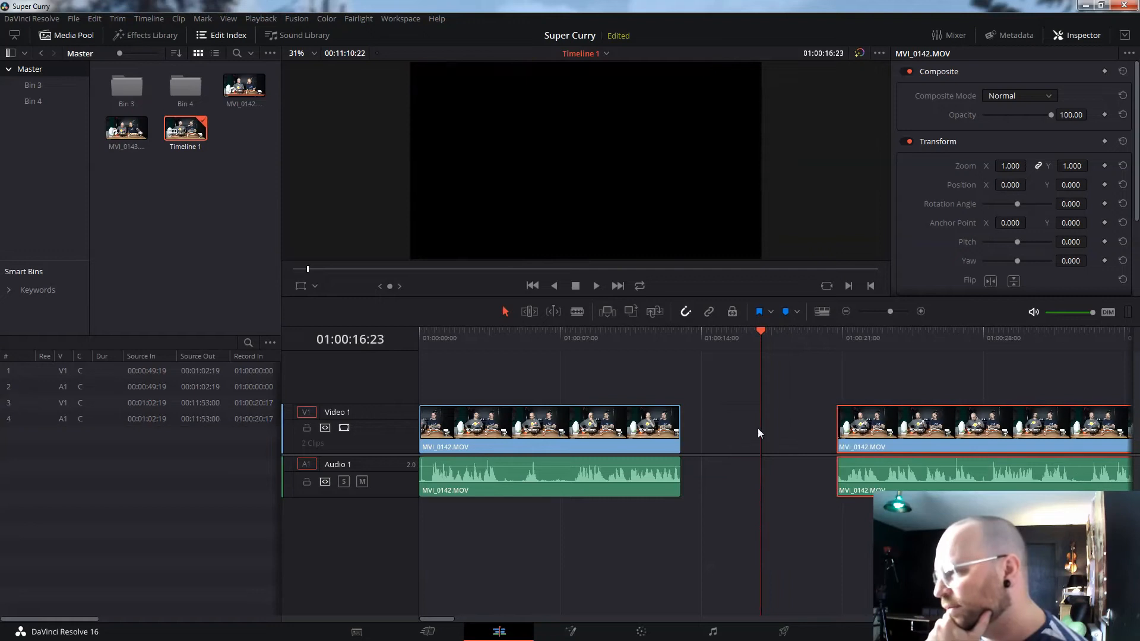
drag(681, 432, 705, 442)
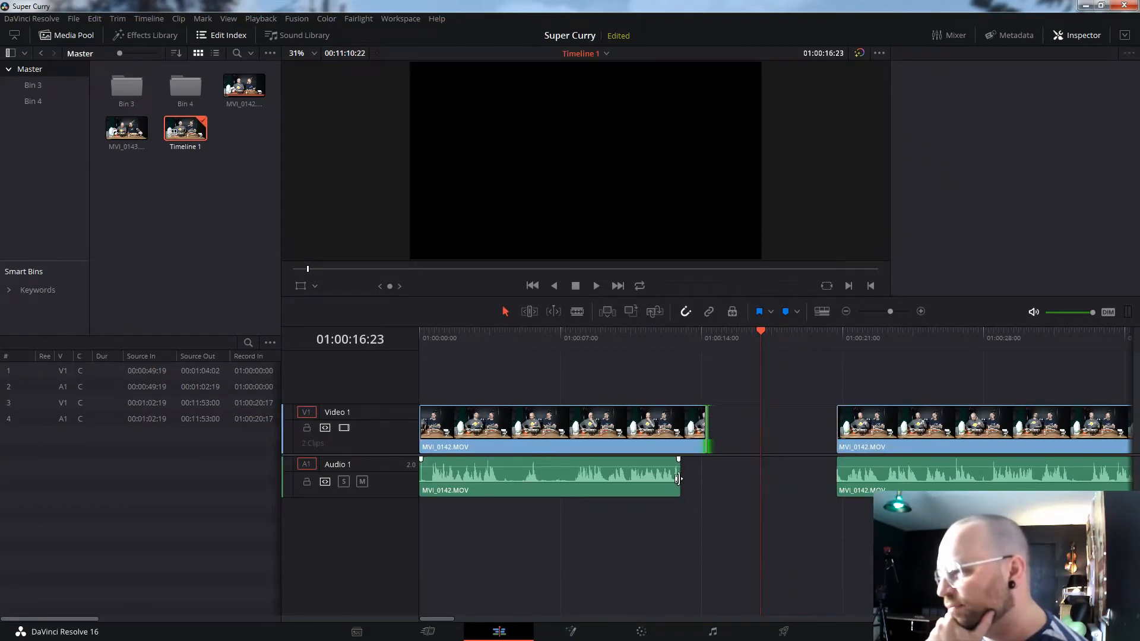
drag(678, 478, 706, 479)
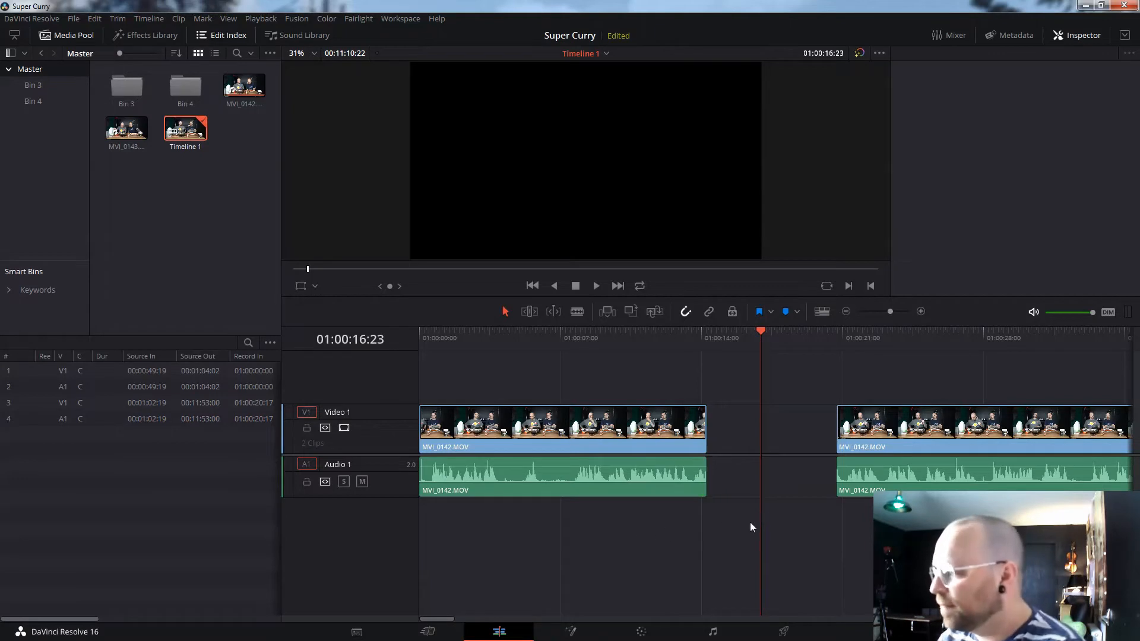
click(681, 332)
click(921, 441)
- Close the gap after the first clip, then cut out the piece between 01:00:07:00 and 01:00:08:23
drag(921, 440, 807, 430)
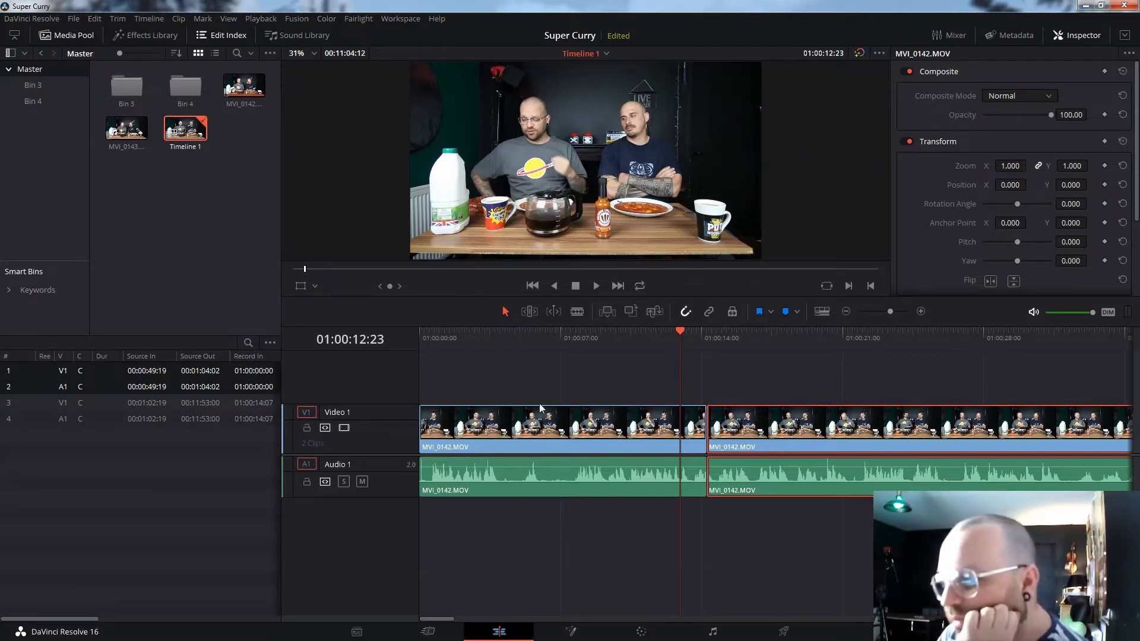
click(561, 424)
click(600, 429)
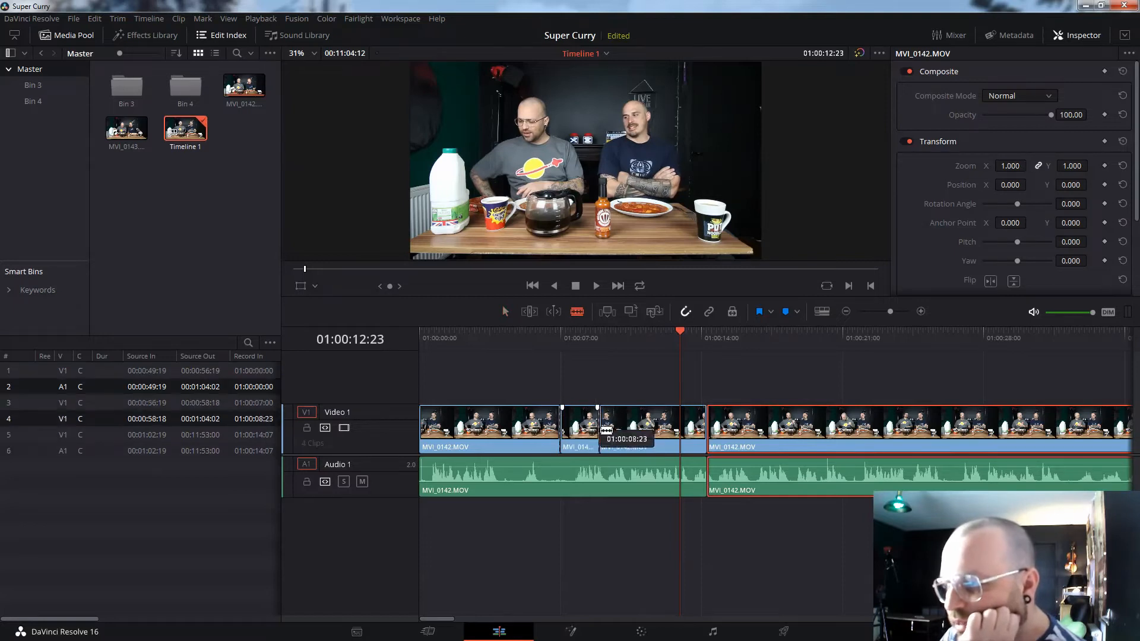
click(561, 475)
click(600, 475)
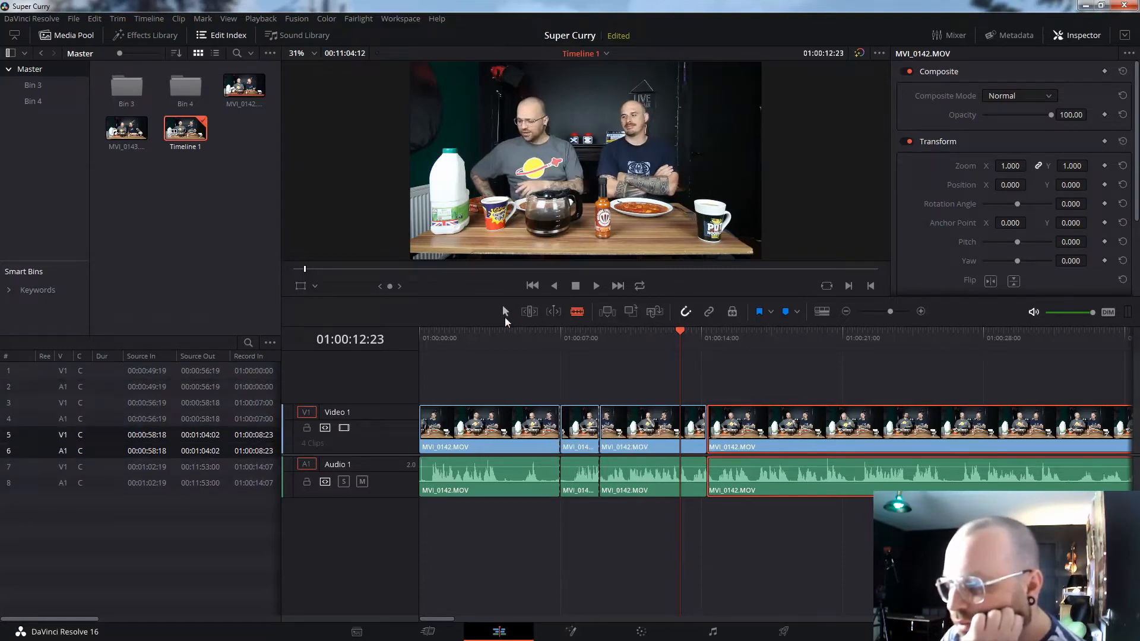
click(505, 310)
click(577, 478)
key(Delete)
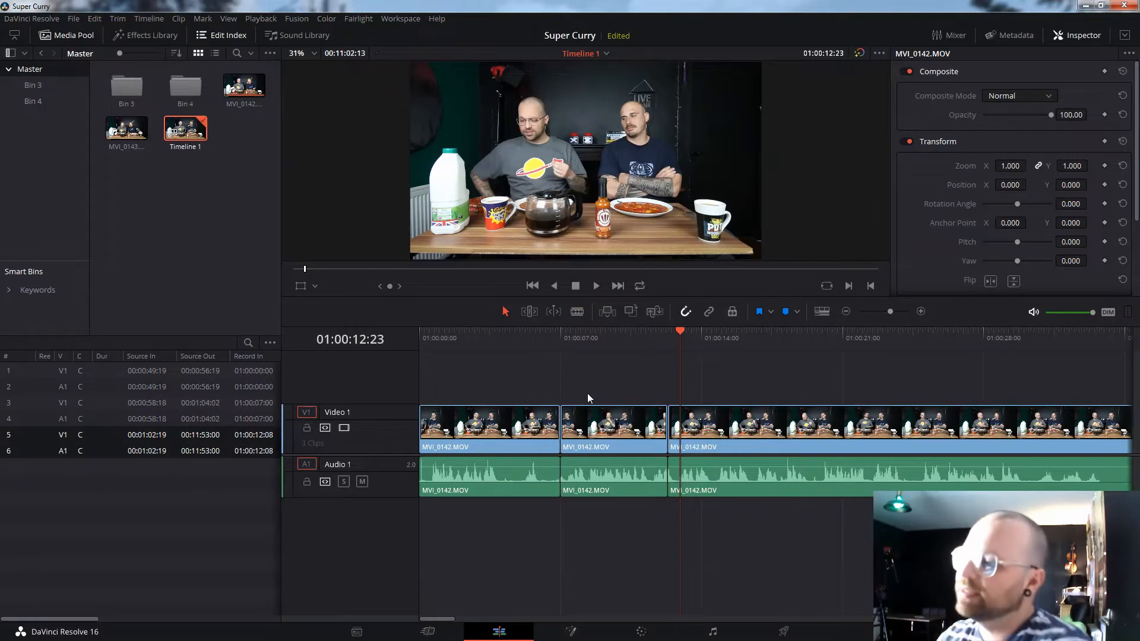
- Cut out the piece between 01:00:16:17 and 01:00:18:12 on video and audio, closing the gap
click(571, 310)
click(791, 427)
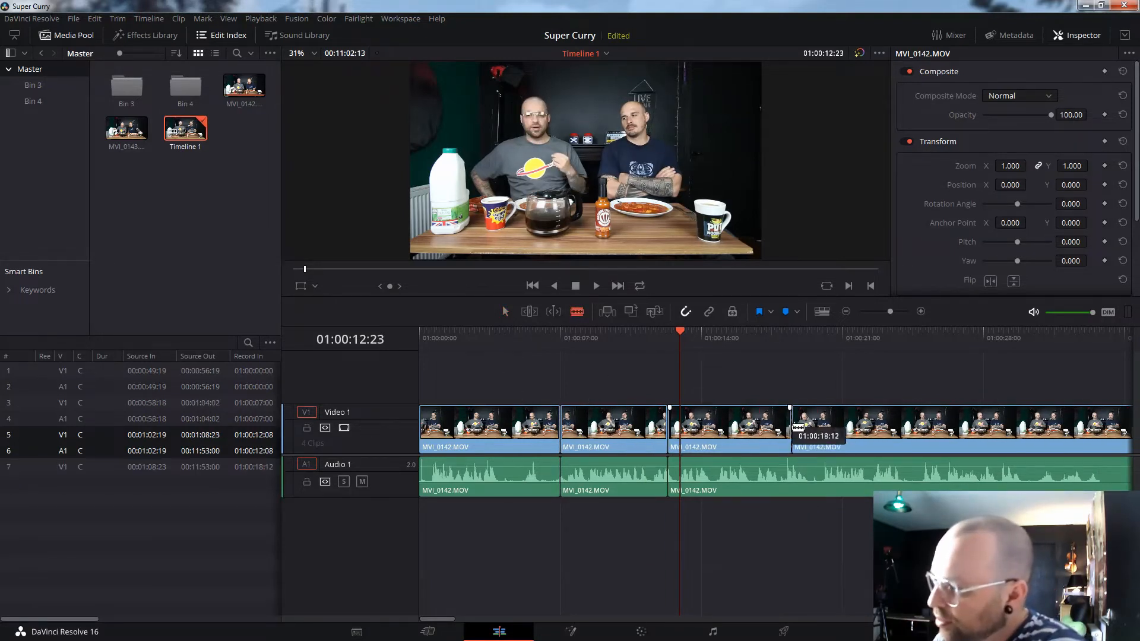
click(755, 428)
click(754, 472)
click(791, 473)
click(505, 310)
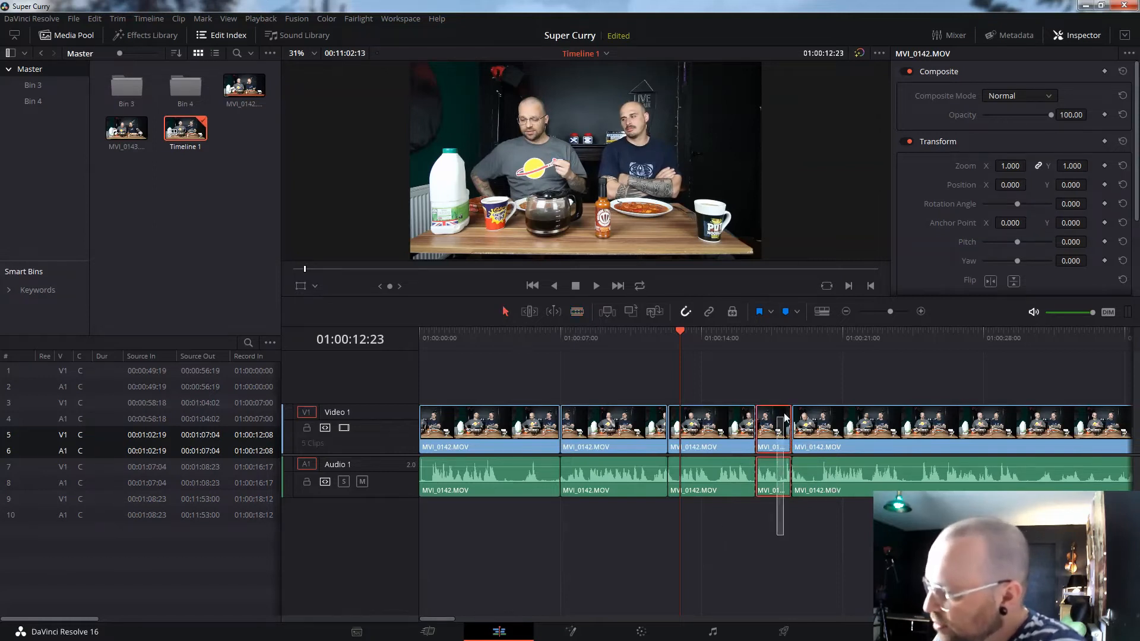
click(775, 425)
key(Delete)
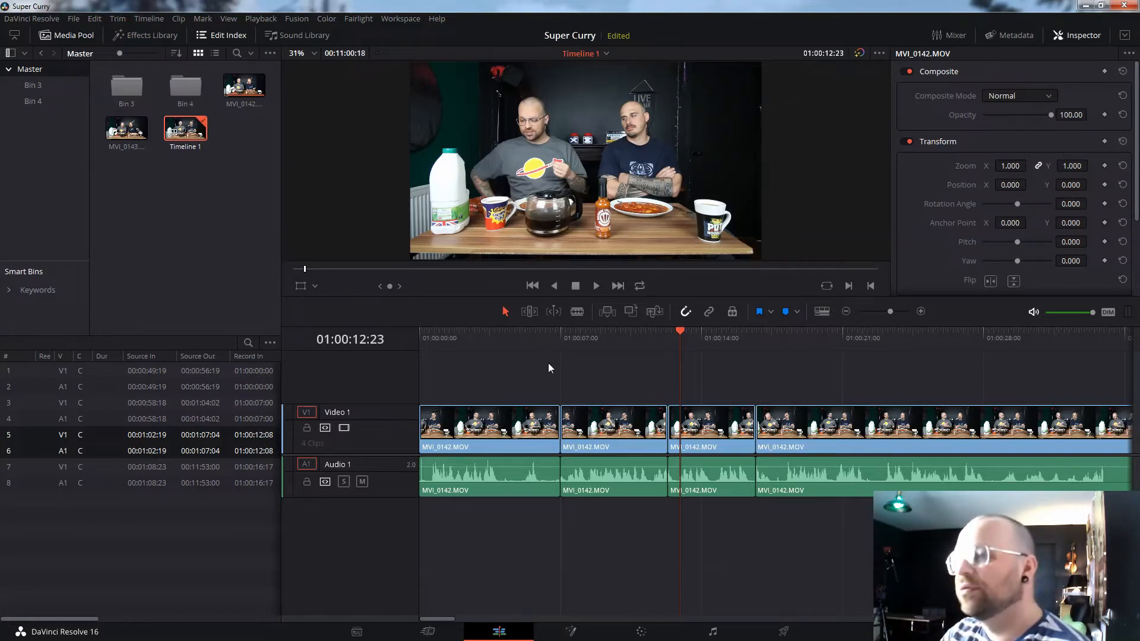
click(28, 85)
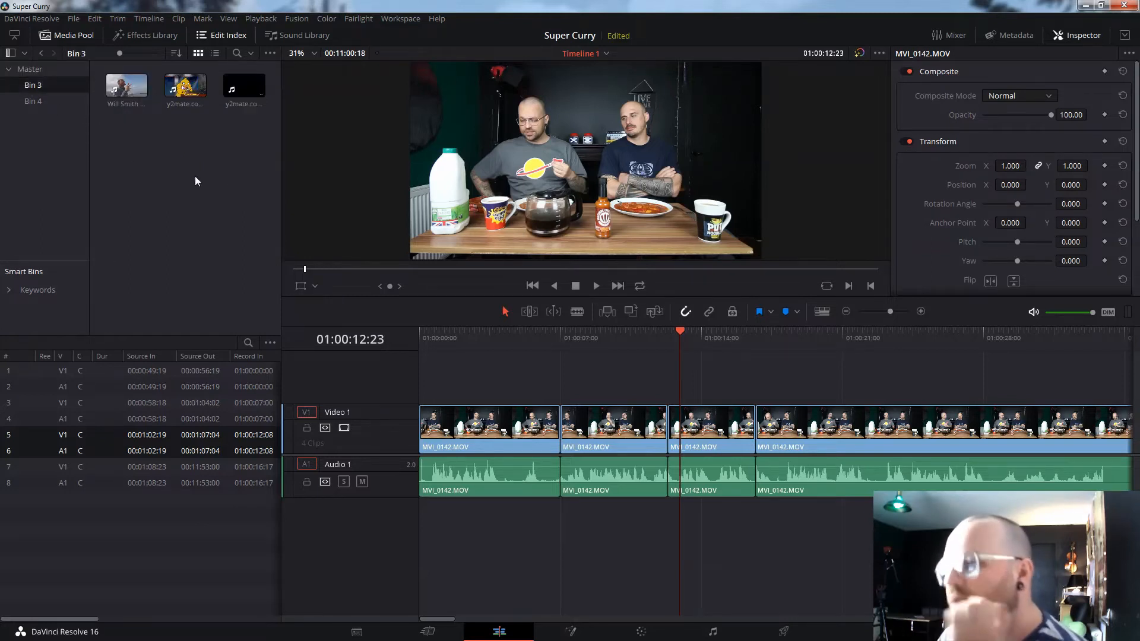
- Place the Will Smith That's Hot Meme clip on V2 and A2, aligned to start at 01:00:16:17
click(134, 90)
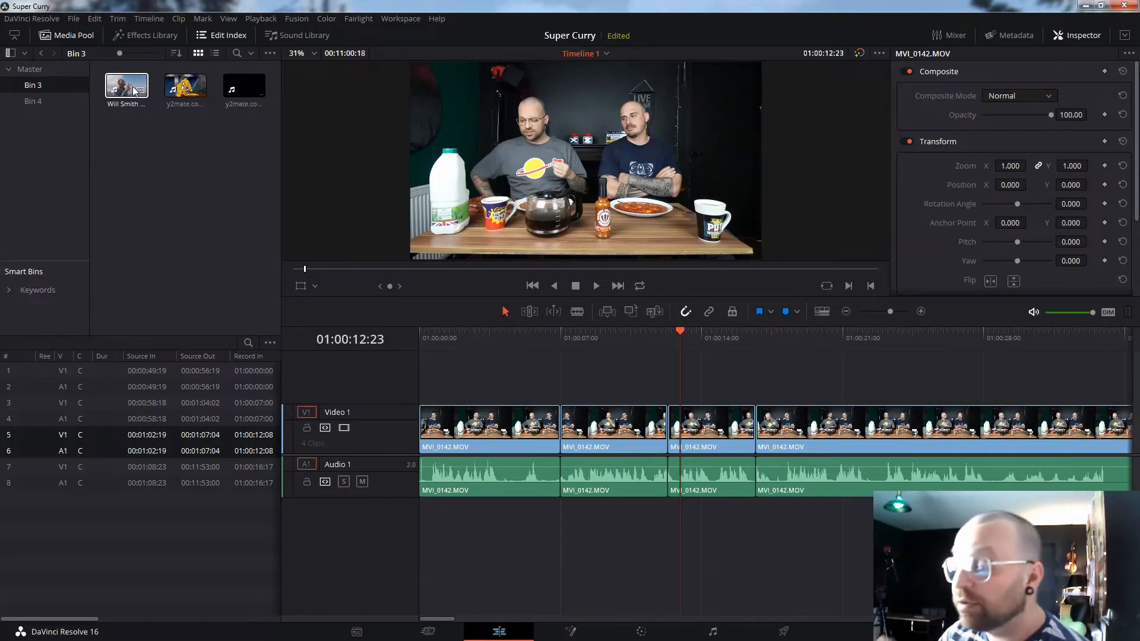
click(134, 91)
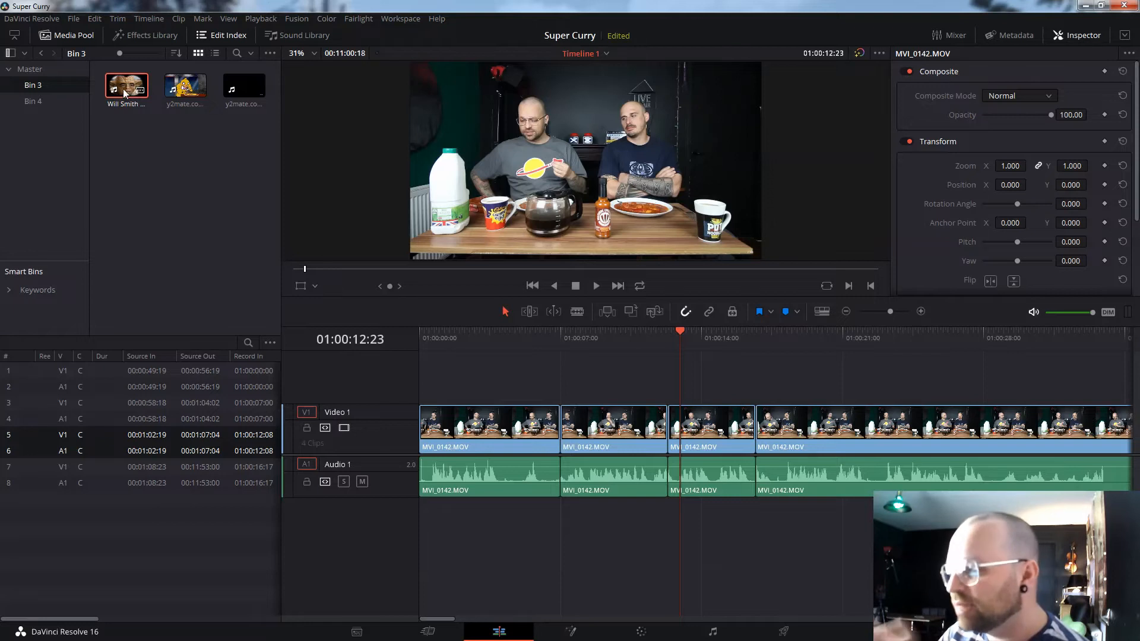
drag(126, 93, 610, 389)
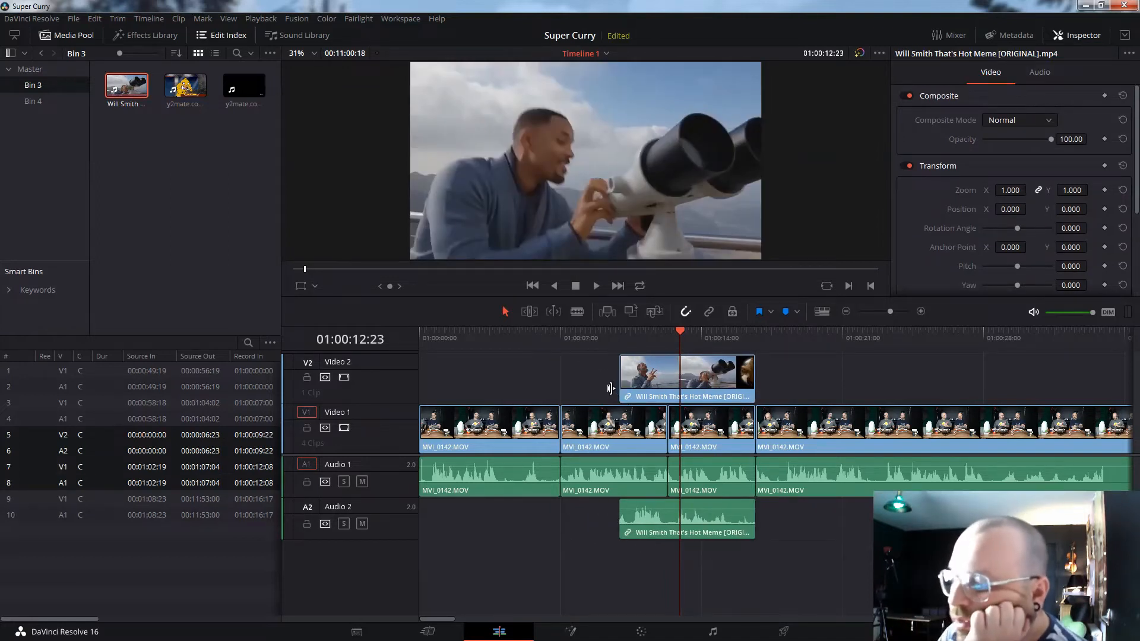
drag(642, 395, 780, 404)
drag(646, 518, 785, 516)
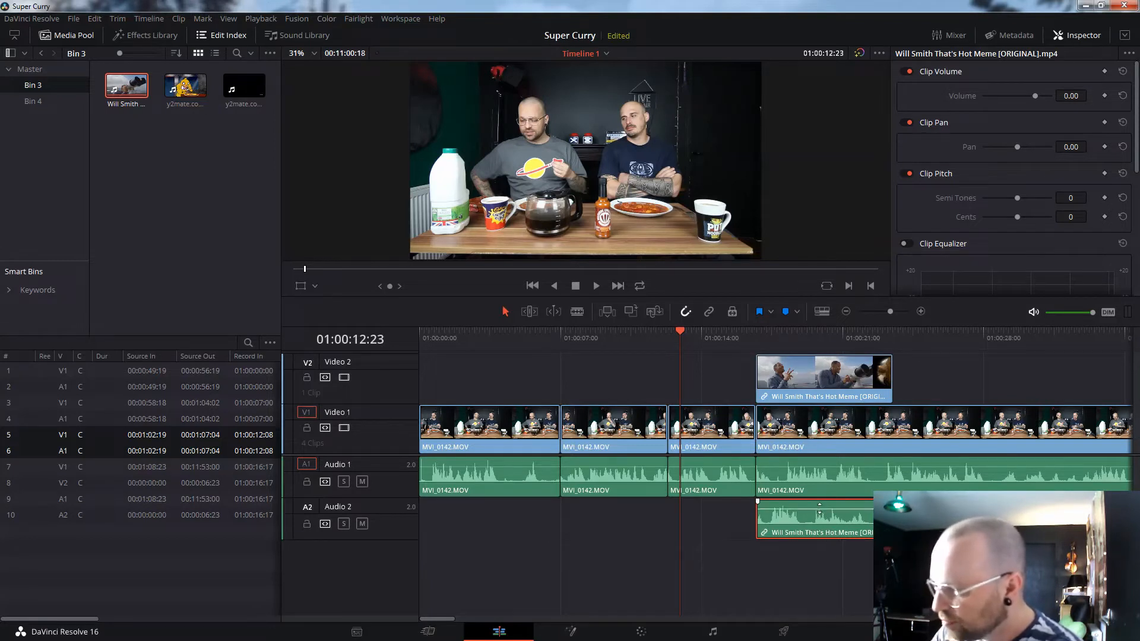
- Delete the Will Smith clip's audio from Audio 2, locking V1, V2 and A1 around the deletion
mouse_move(820, 509)
mouse_down()
mouse_move(817, 532)
mouse_move(815, 504)
mouse_up()
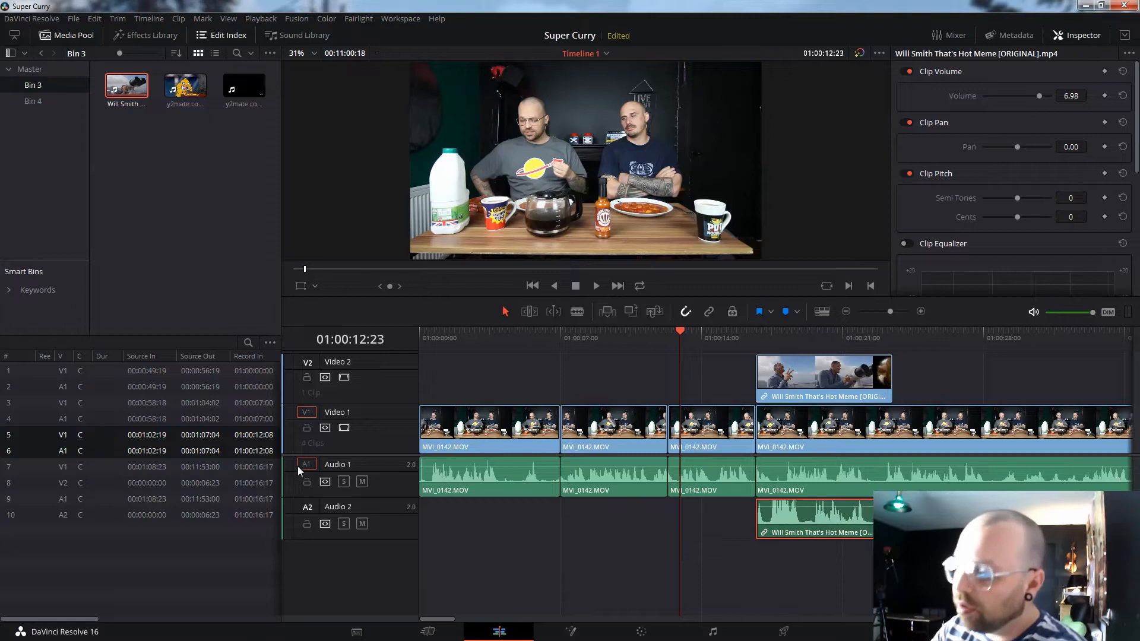
click(307, 482)
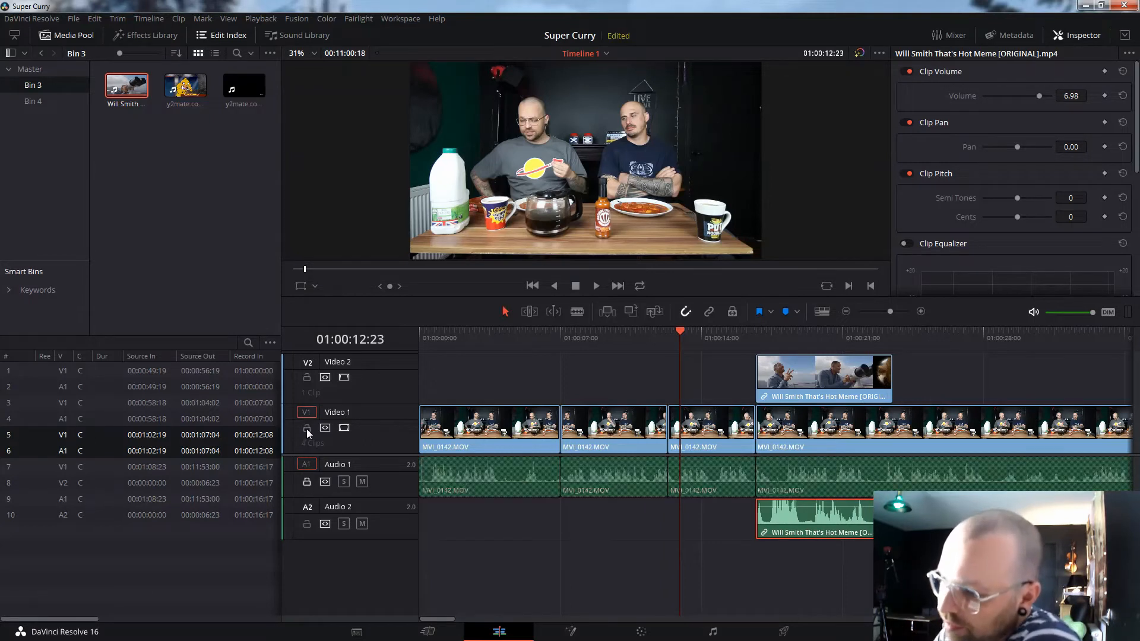
click(307, 428)
click(307, 378)
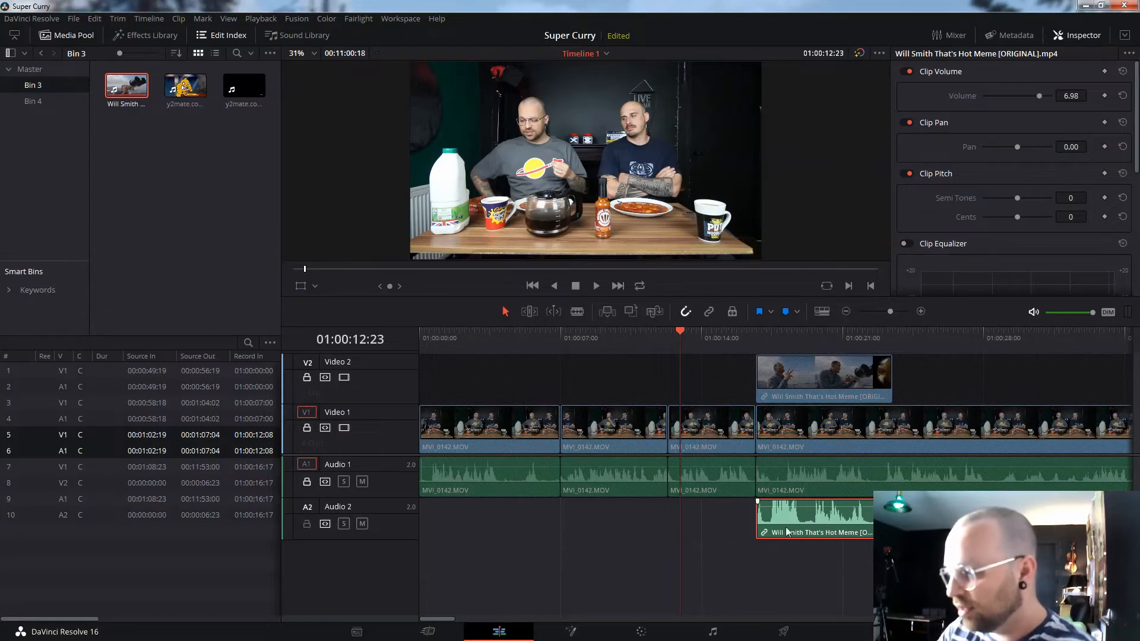
key(Delete)
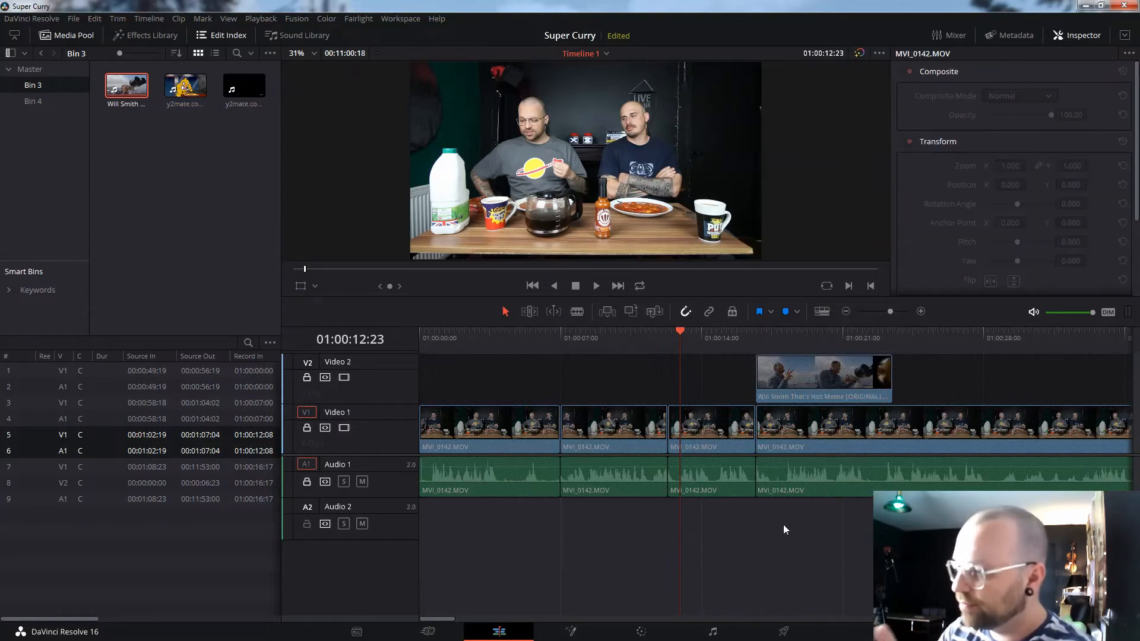
click(307, 482)
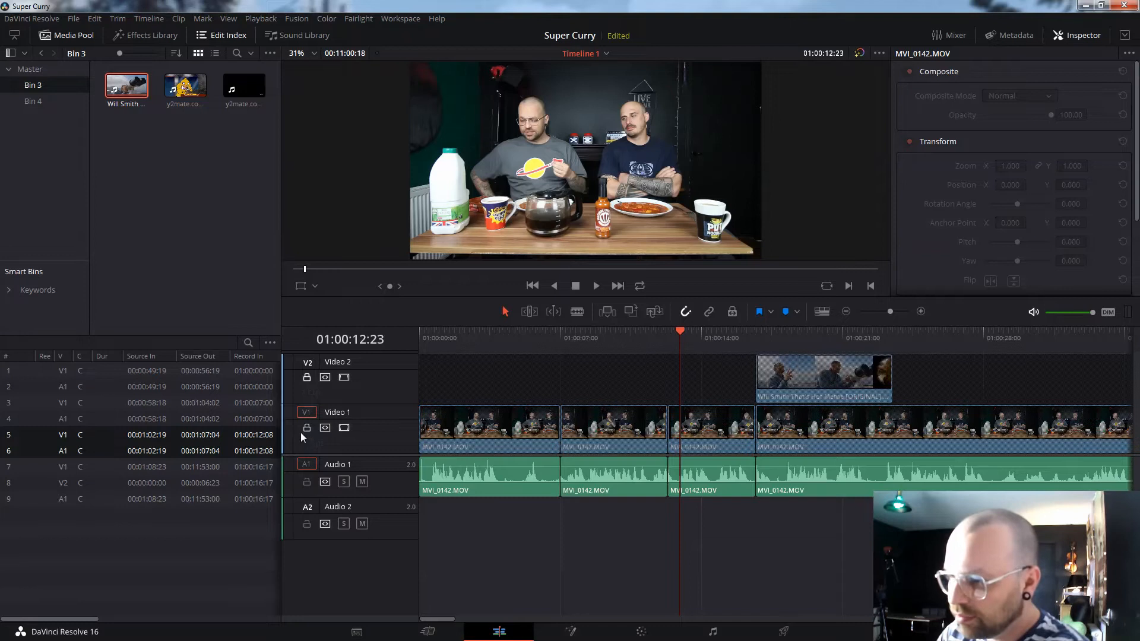
click(307, 428)
click(307, 377)
- Play back the edit to check the meme clip now plays without its sound
key(space)
key(space)
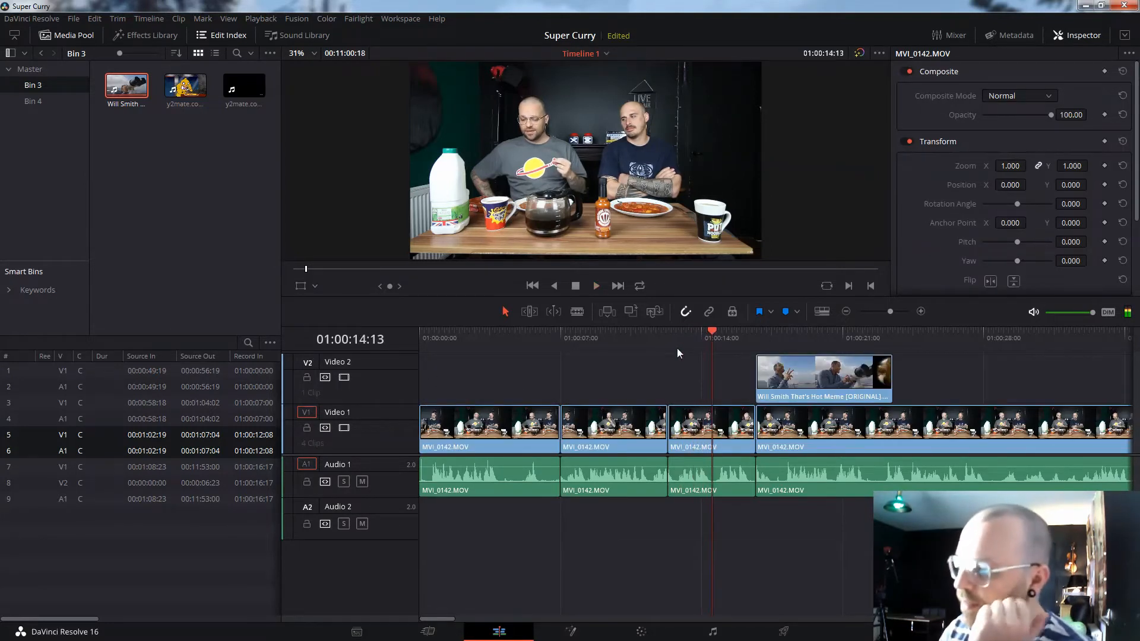
key(space)
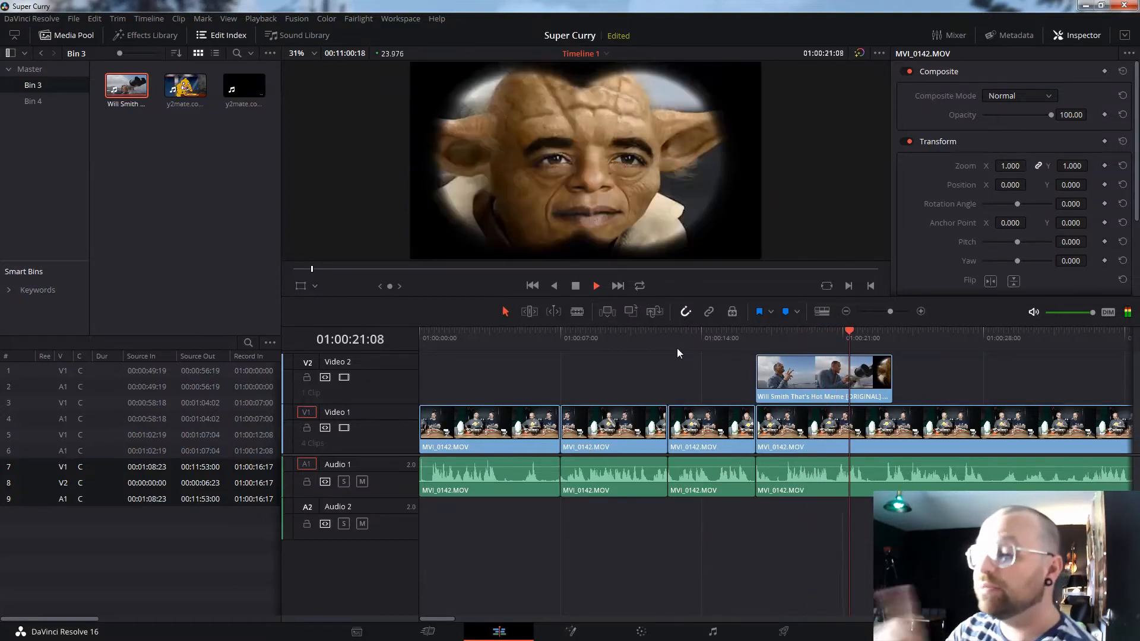
key(space)
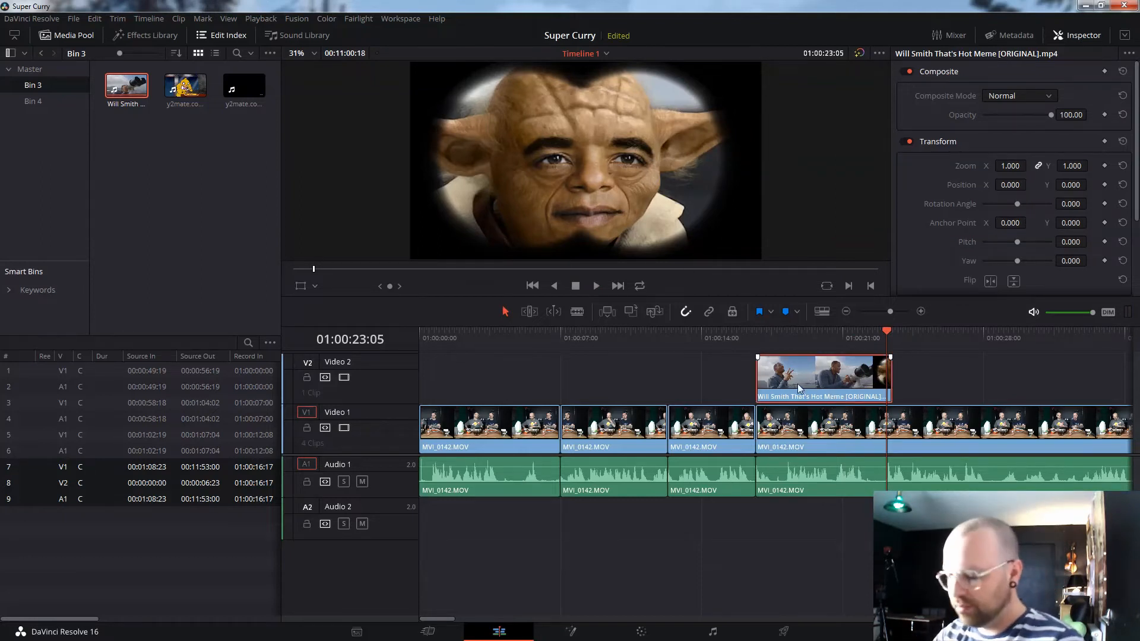
key(ctrl+z)
drag(127, 89, 712, 383)
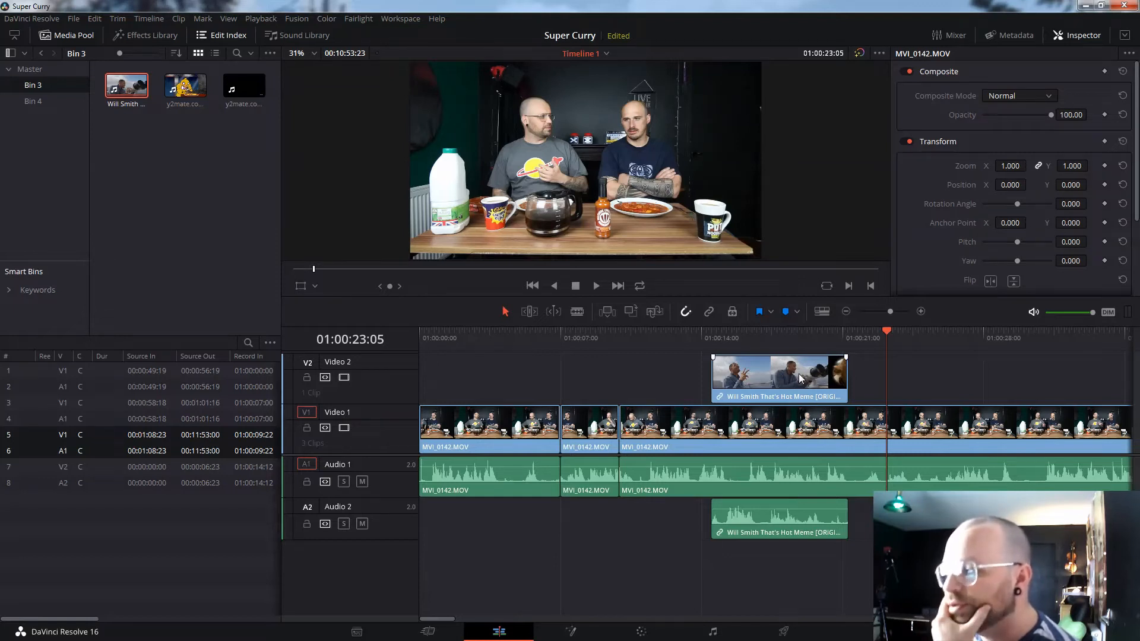
click(790, 351)
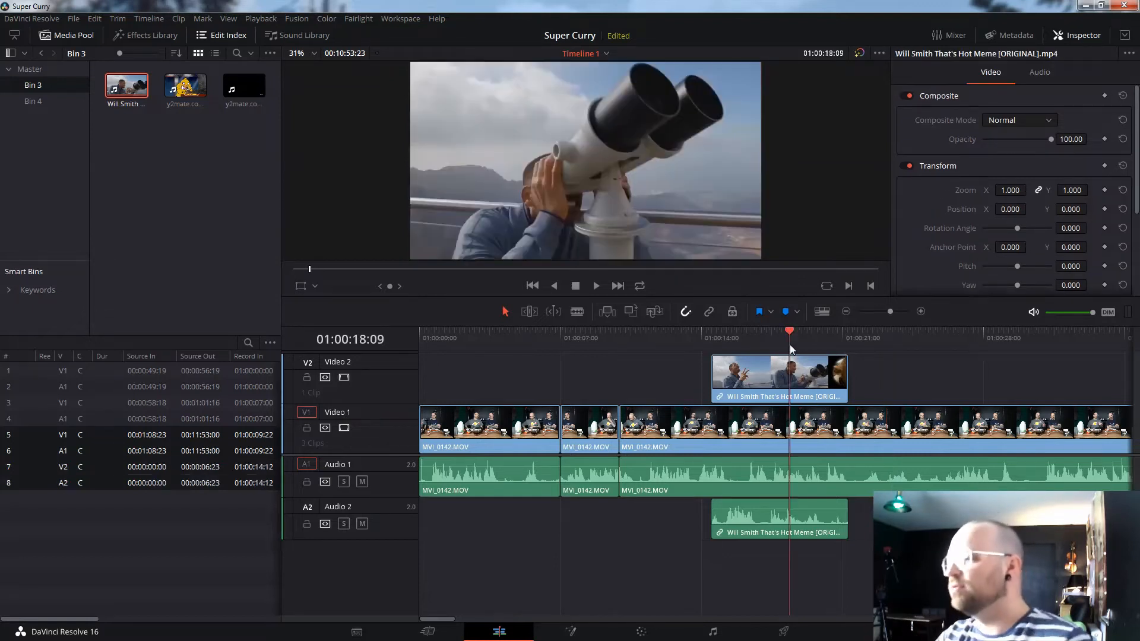
key(space)
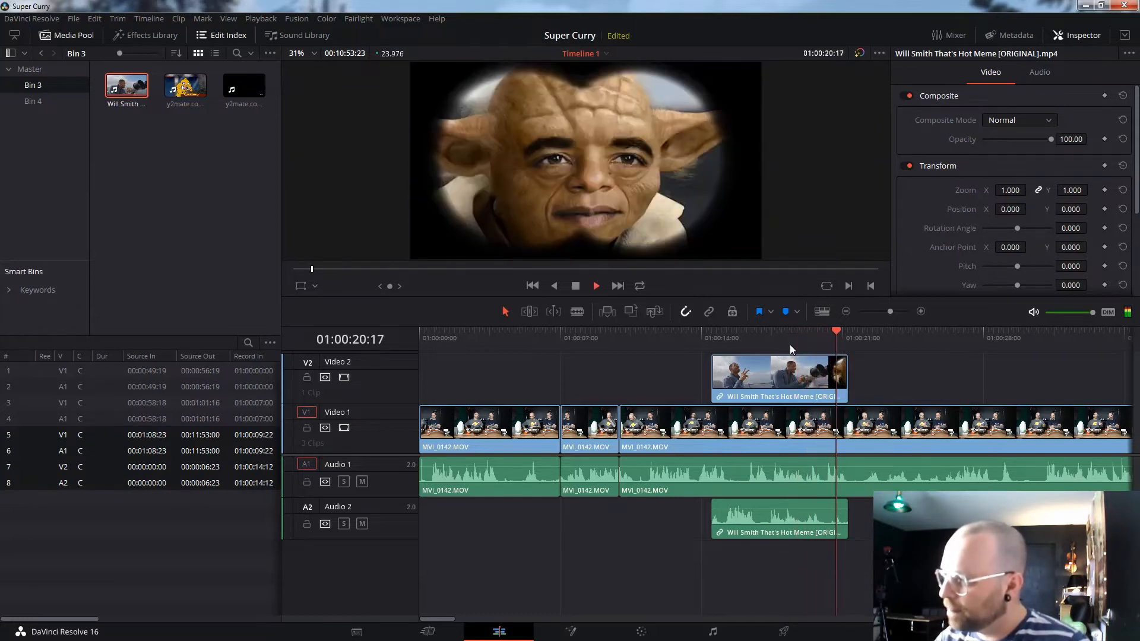
key(space)
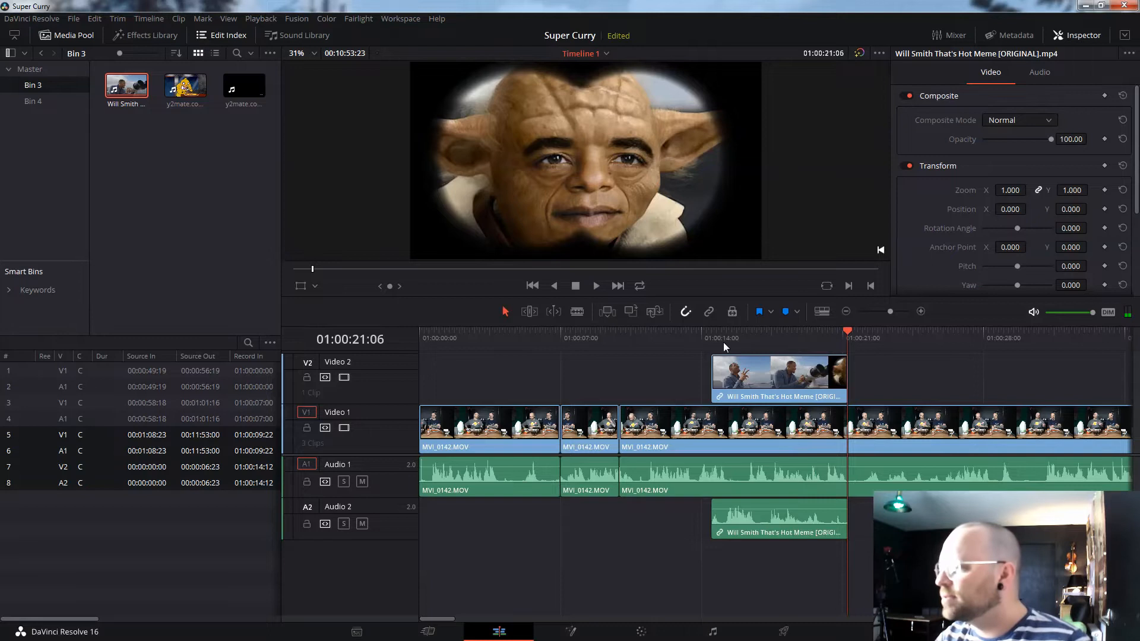
click(720, 340)
key(space)
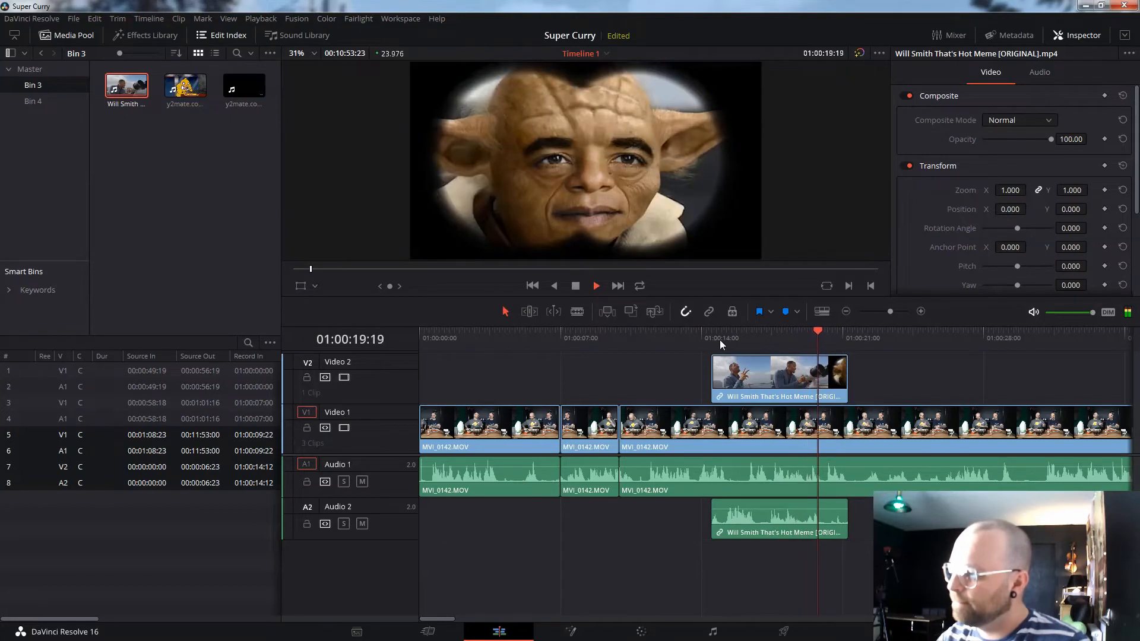
key(space)
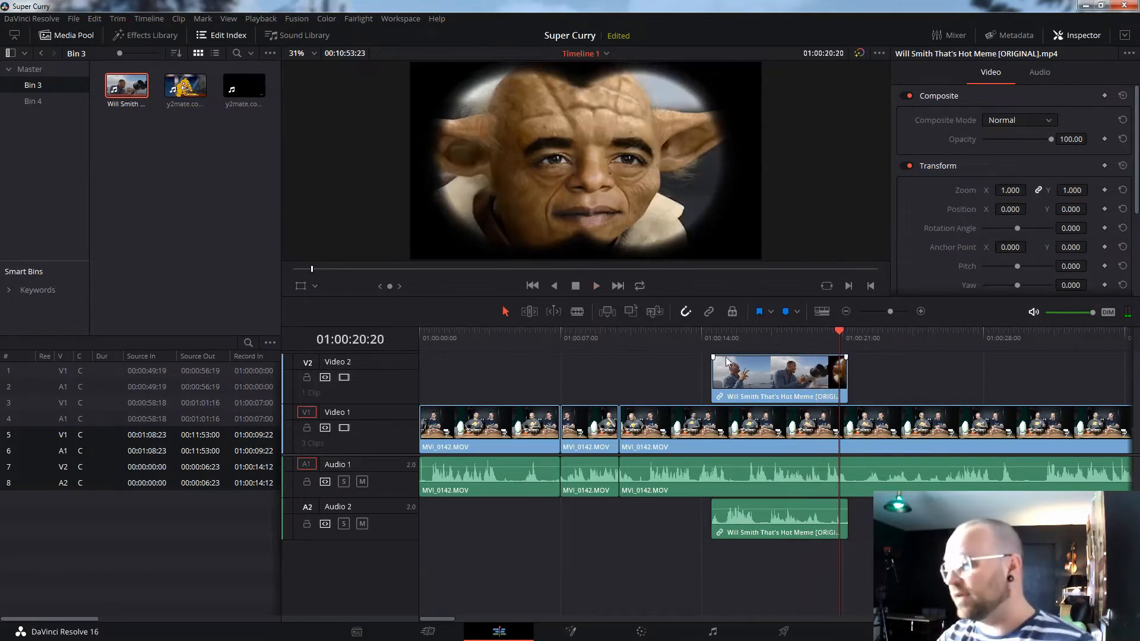
click(710, 337)
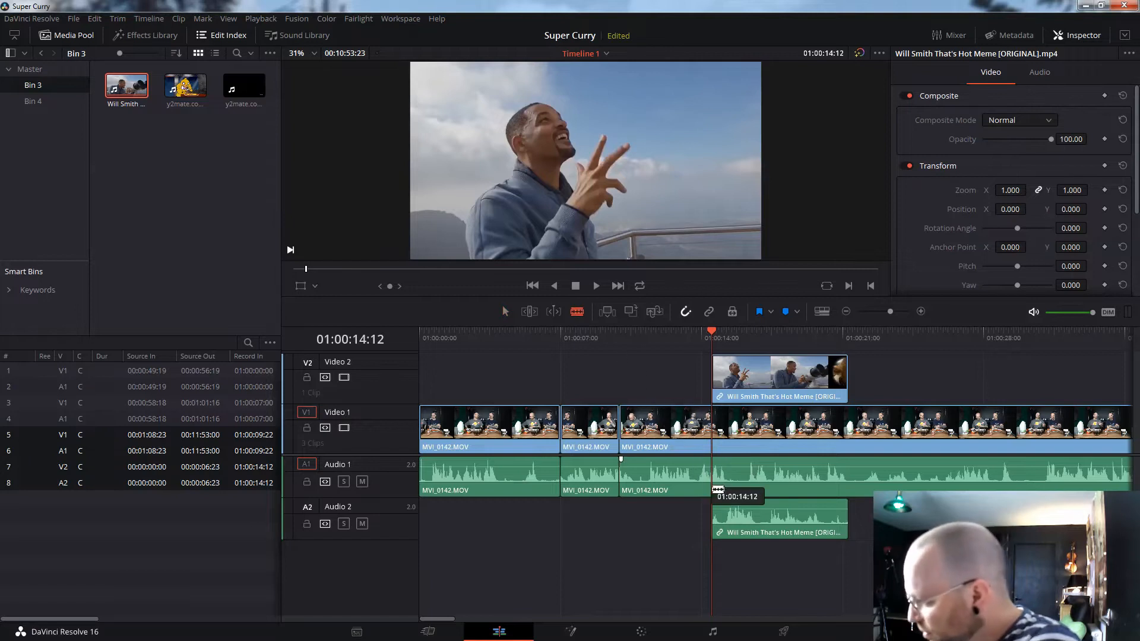
- Blade Audio 1 at 01:00:14:12 and 01:00:21:07 and drop that section's volume to -98.60 dB
click(718, 478)
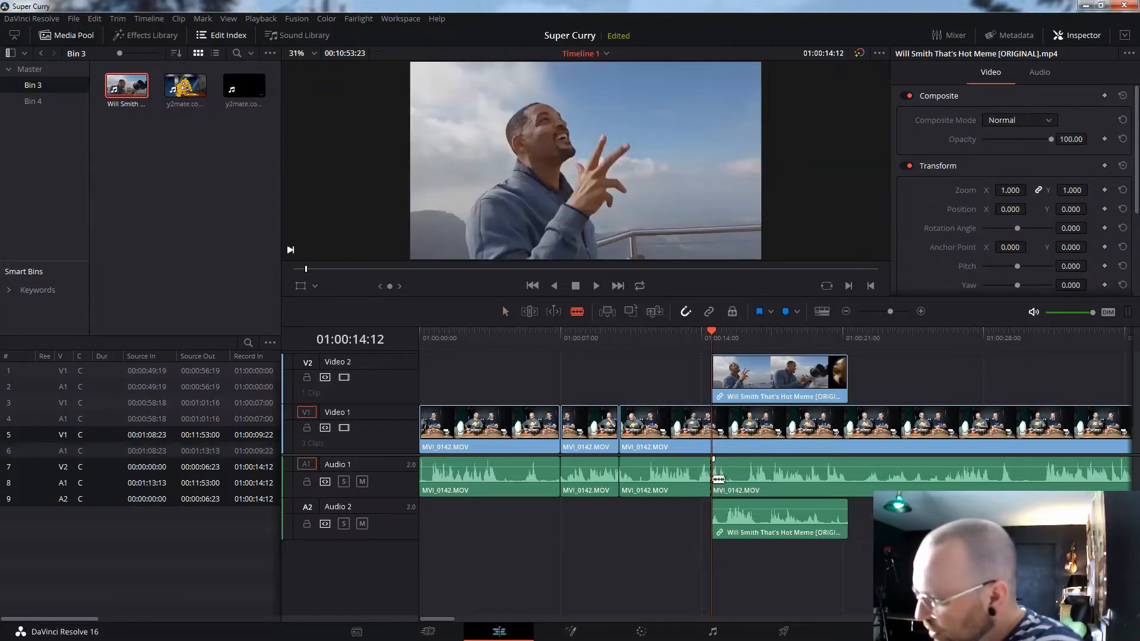
click(850, 342)
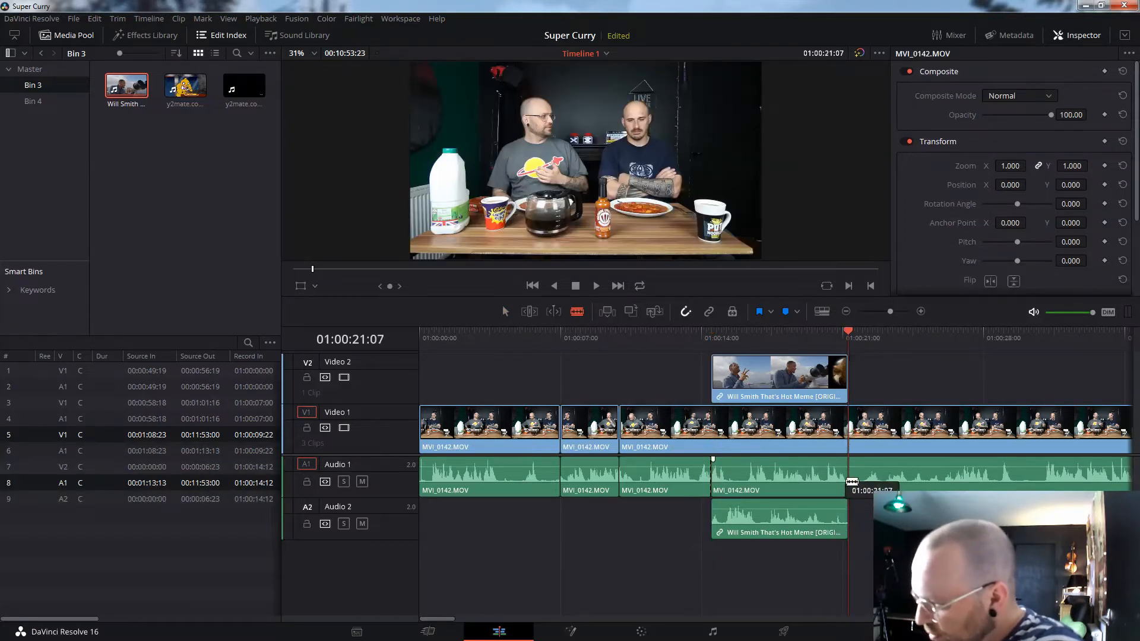
click(848, 479)
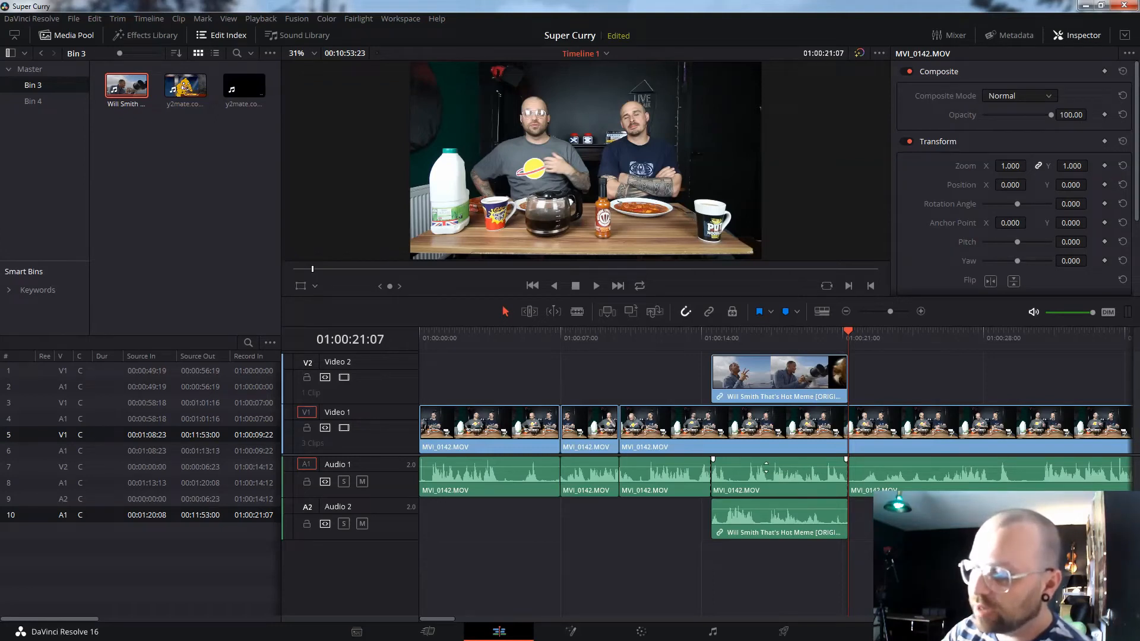
drag(766, 468, 763, 487)
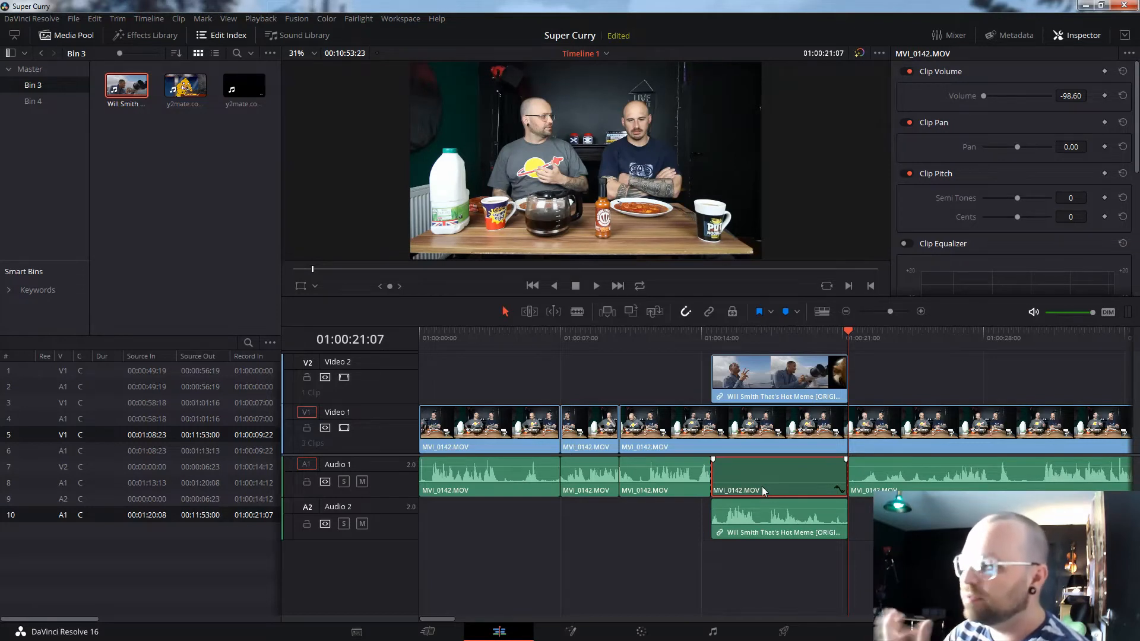
- Play back from about 01:00:10 to check the silenced section
click(672, 337)
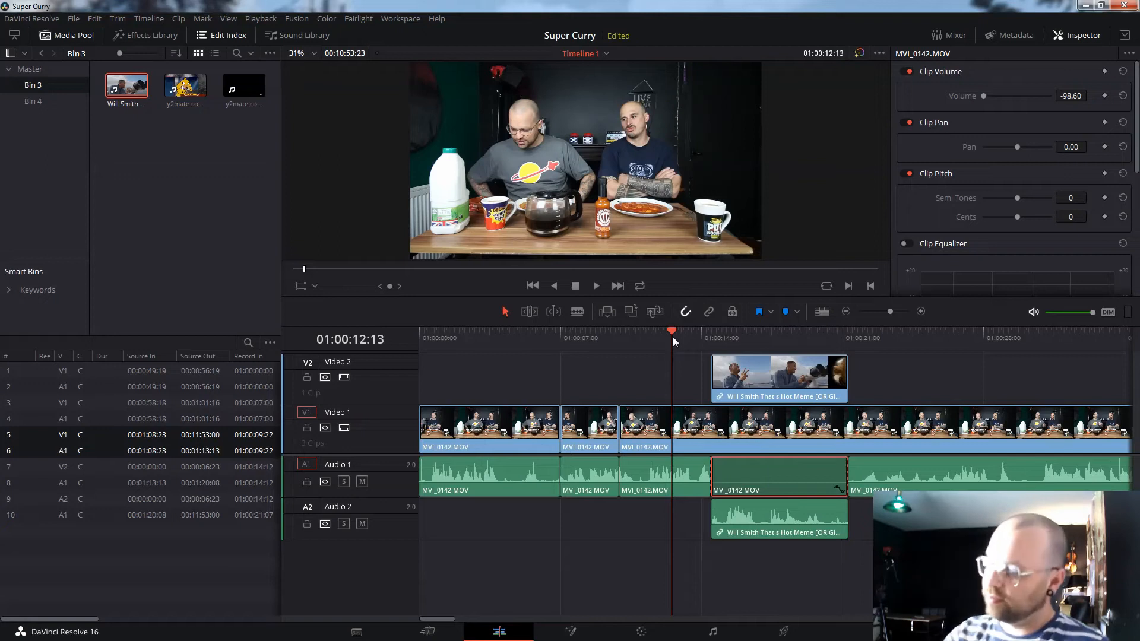
click(635, 331)
key(space)
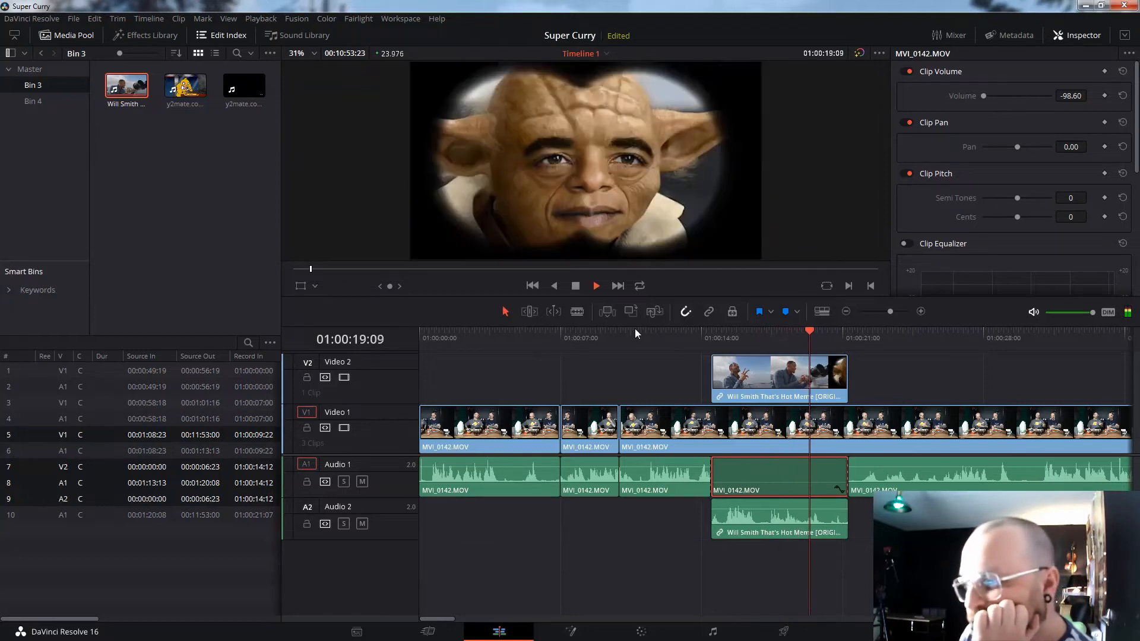
key(space)
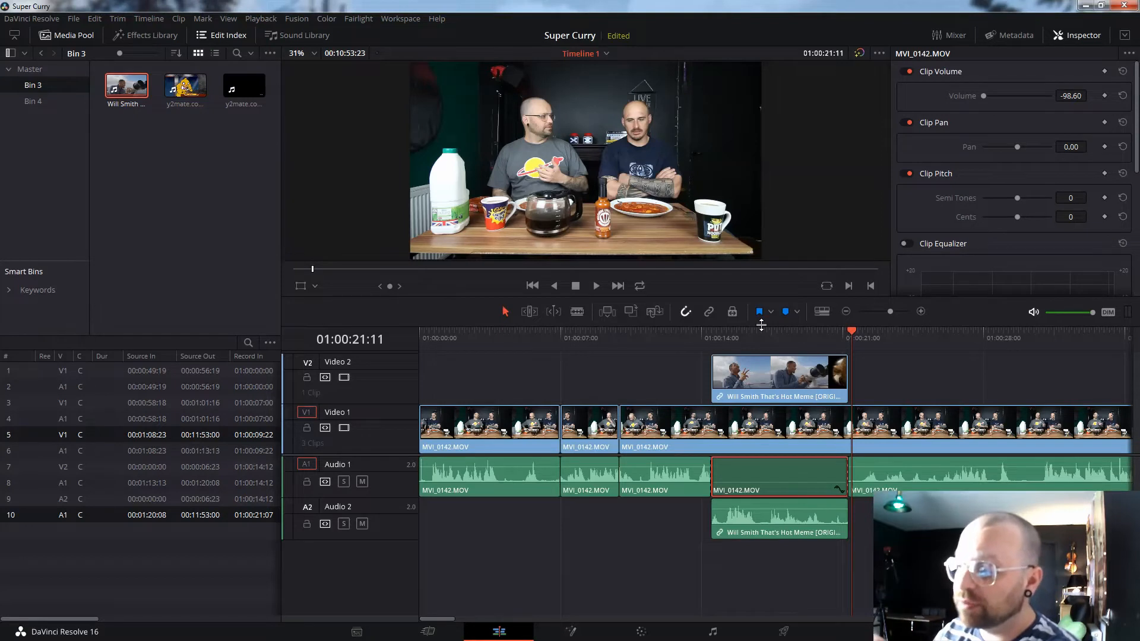
- Lock A2, A1 and V1, then delete the meme clip's video from Video 2
click(306, 524)
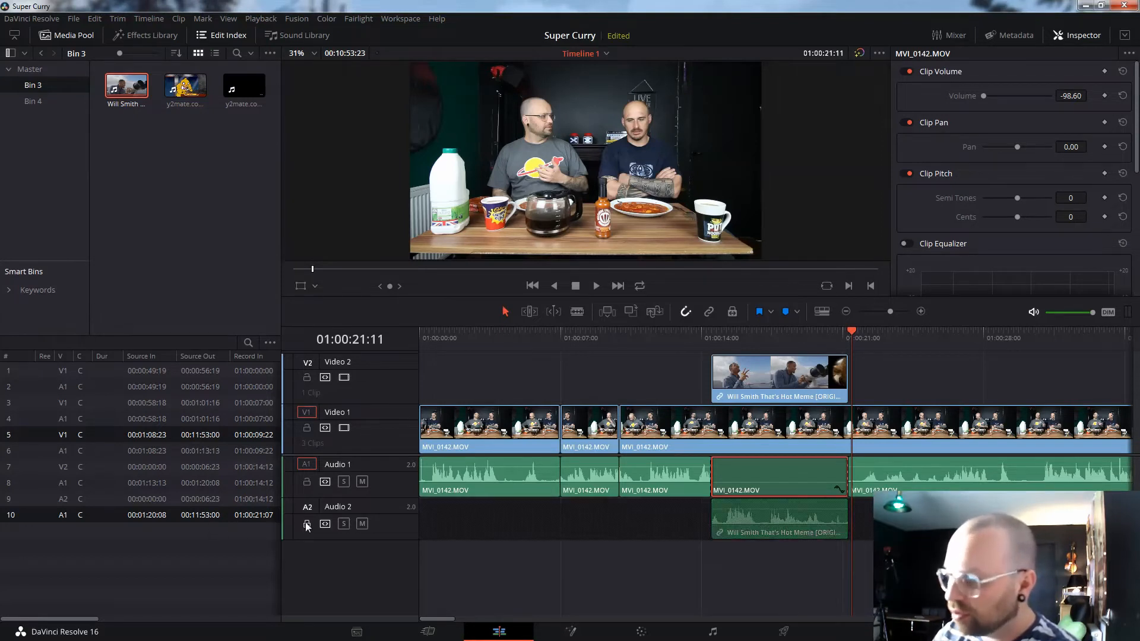
click(307, 482)
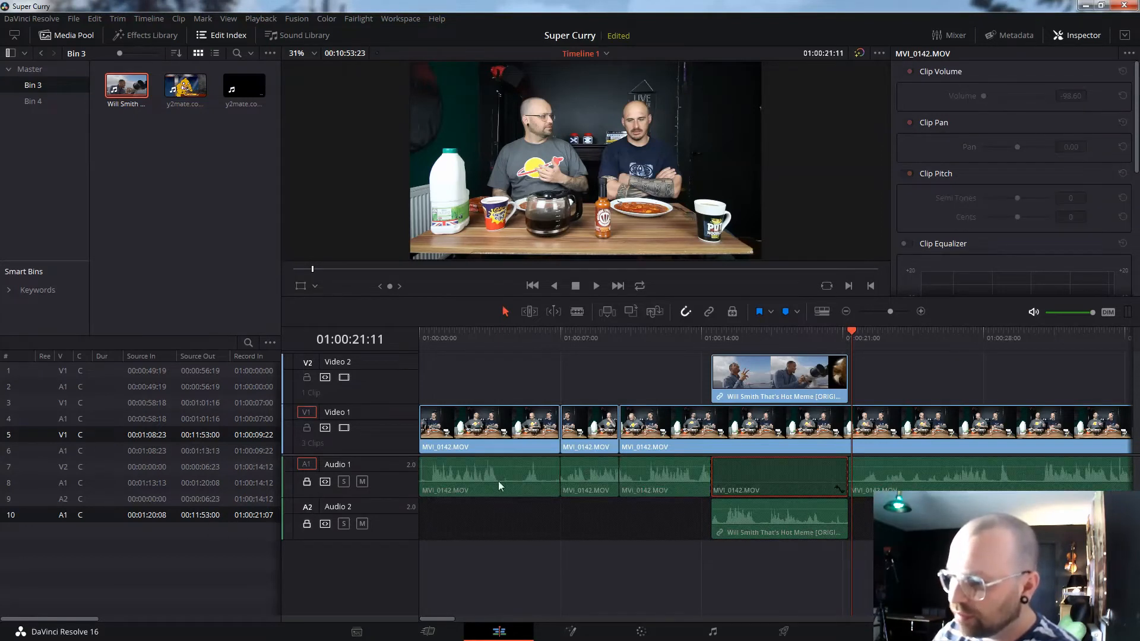
click(306, 427)
click(808, 380)
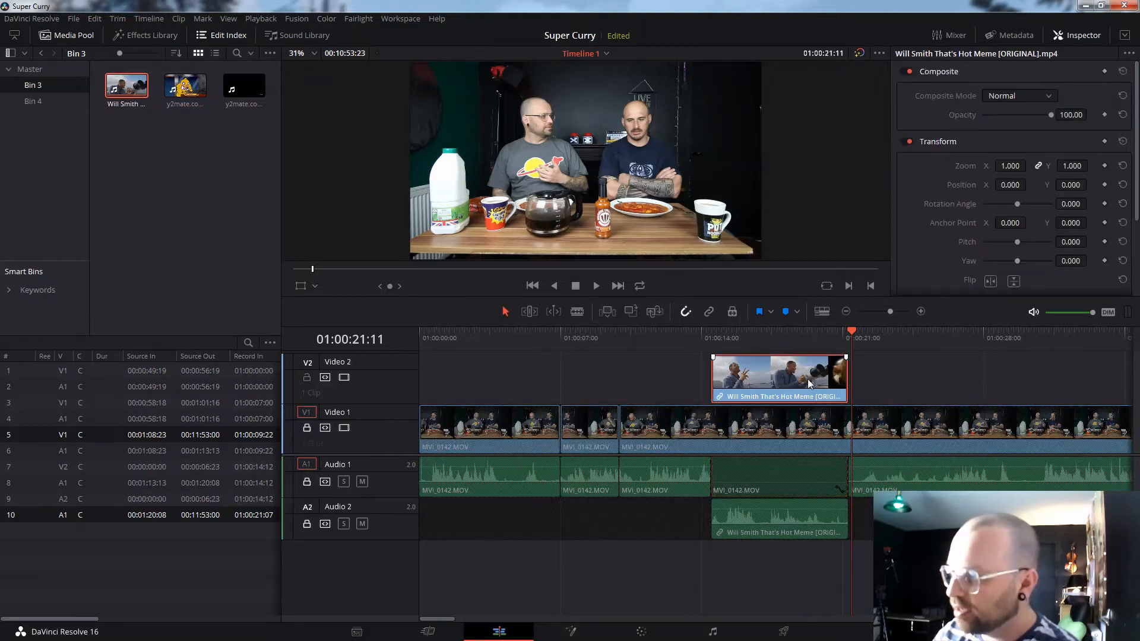
key(Delete)
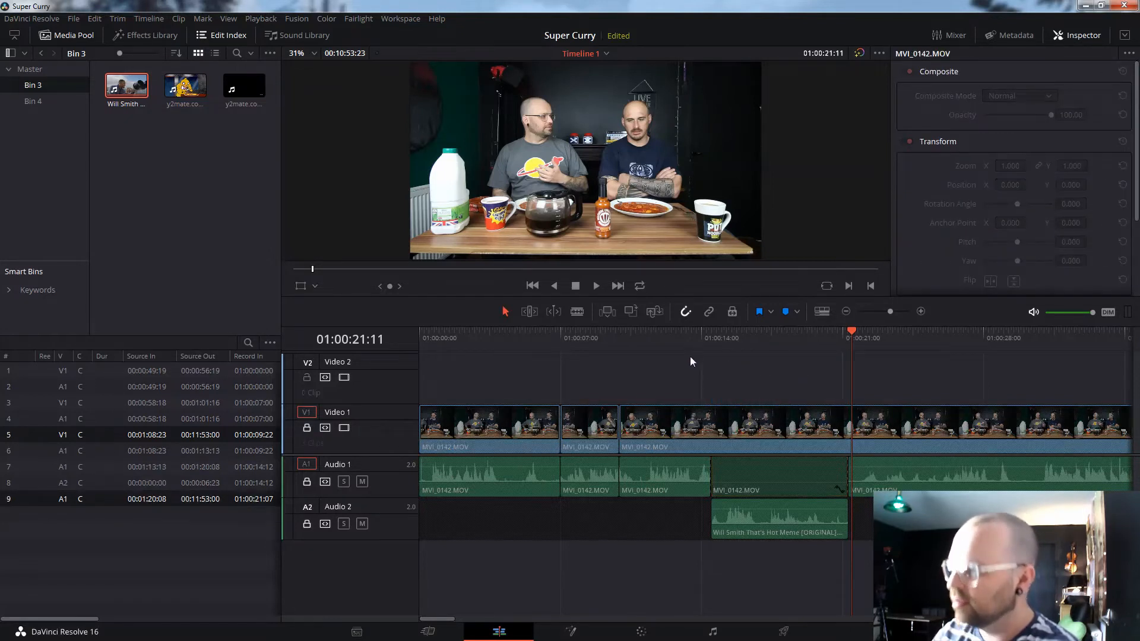
- Play back from about 01:00:12 and select the MVI_0142.MOV clip on Video 1
click(665, 340)
key(space)
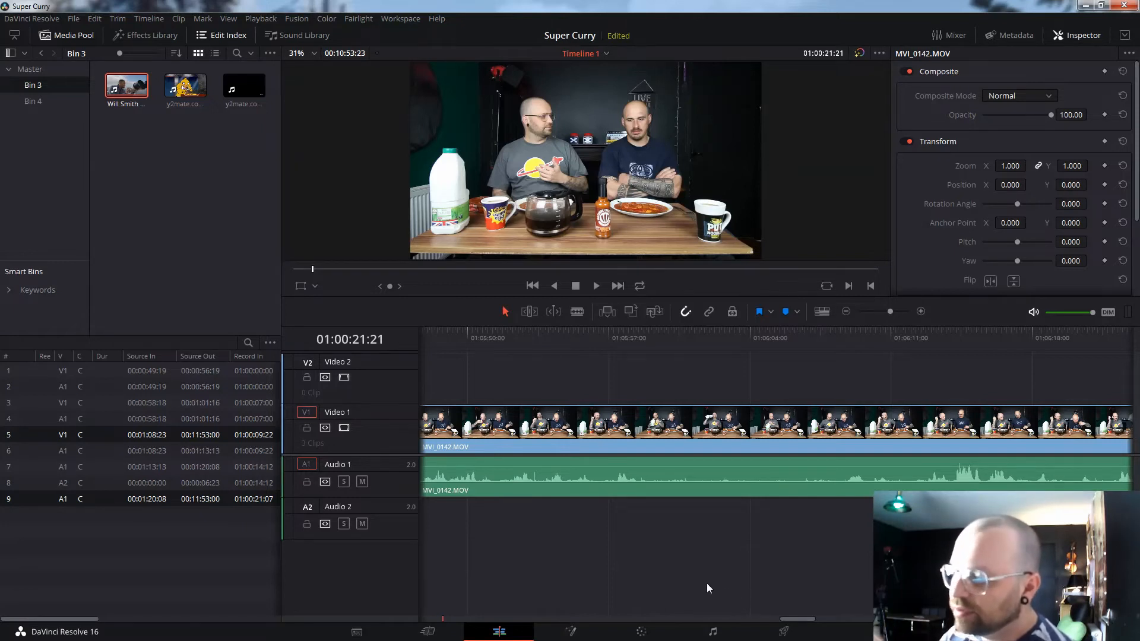
click(655, 420)
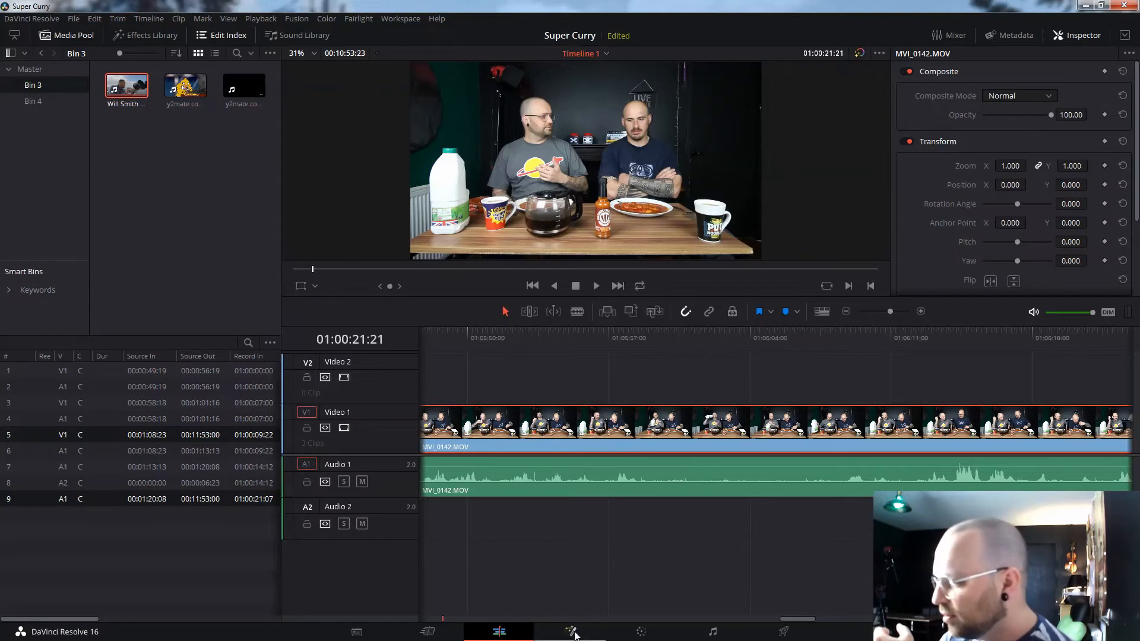
- On the Color page, try the Stabilizer tracker and RGB Mixer Monochrome, cancelling both
click(646, 635)
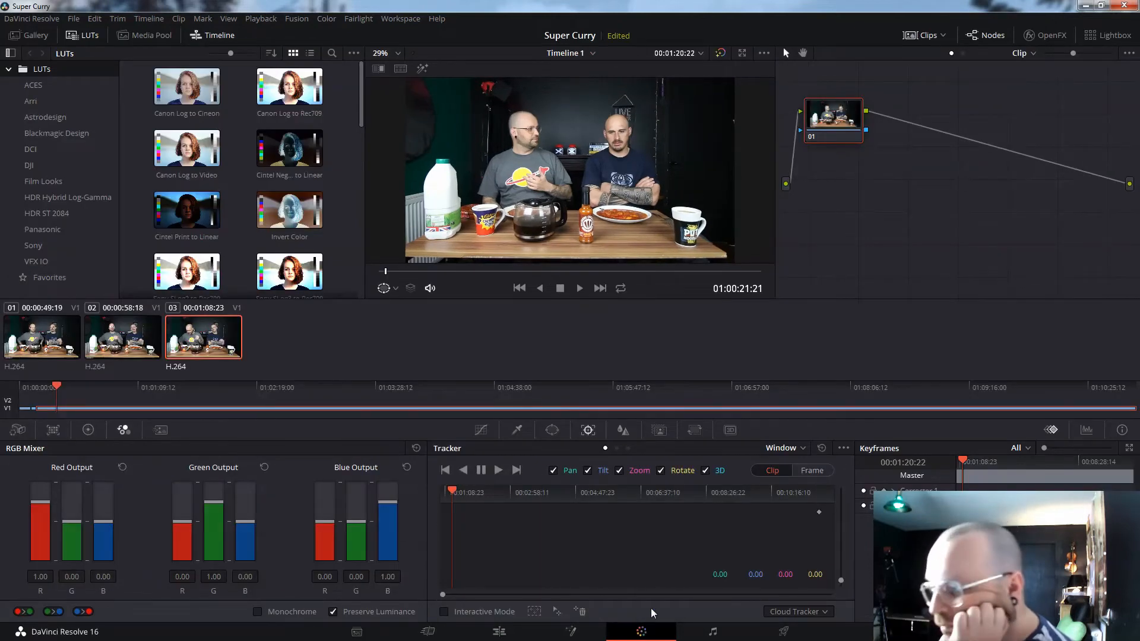
click(792, 450)
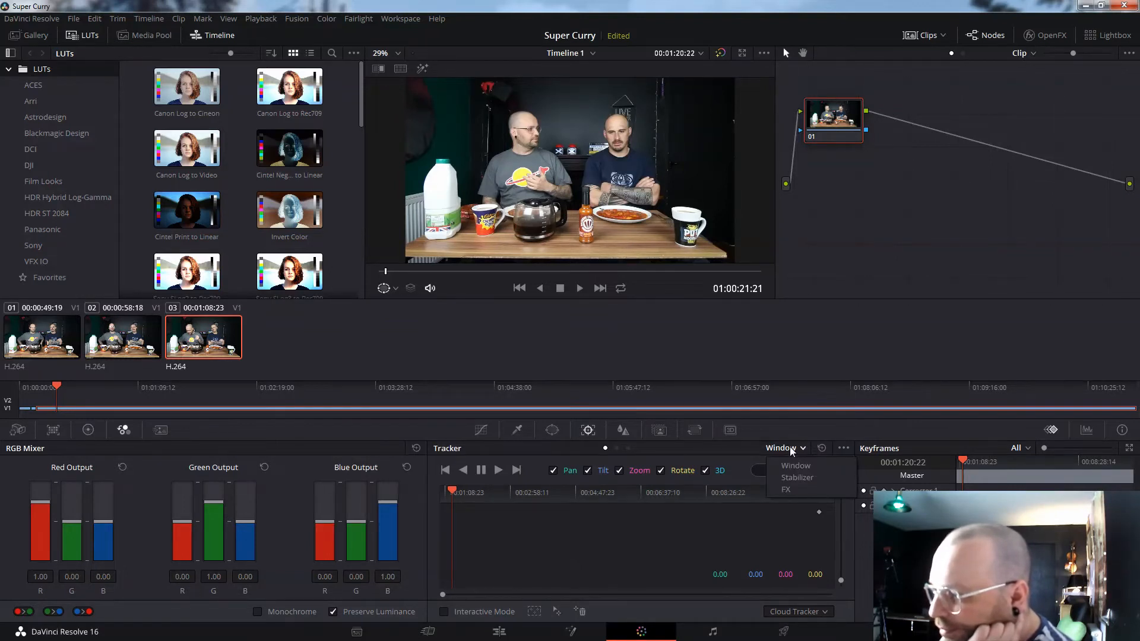
click(797, 479)
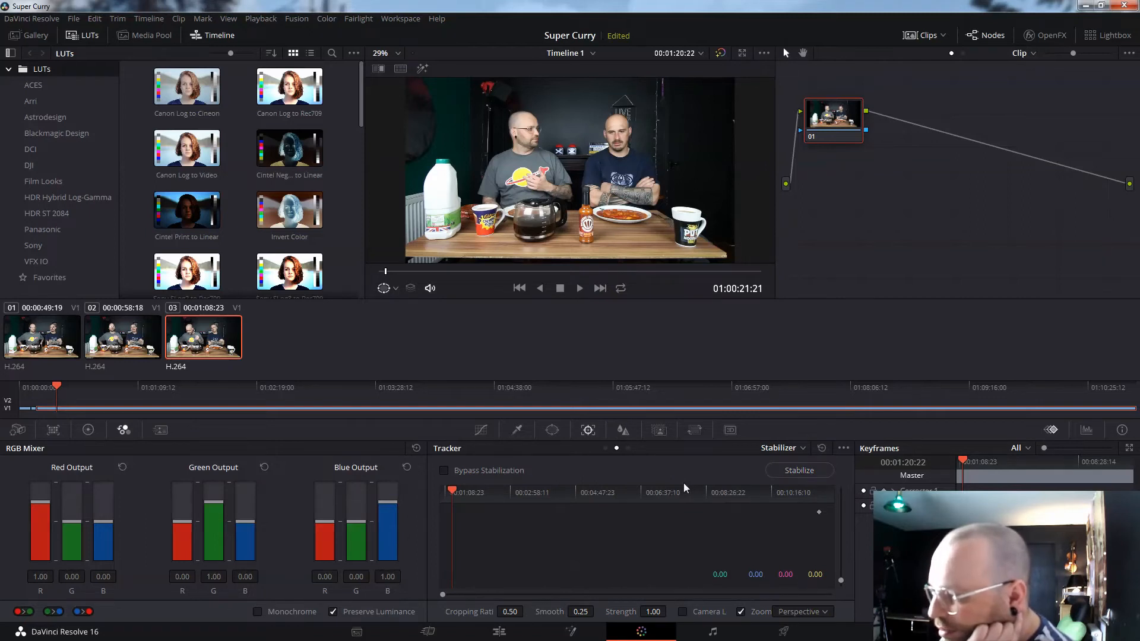
click(796, 472)
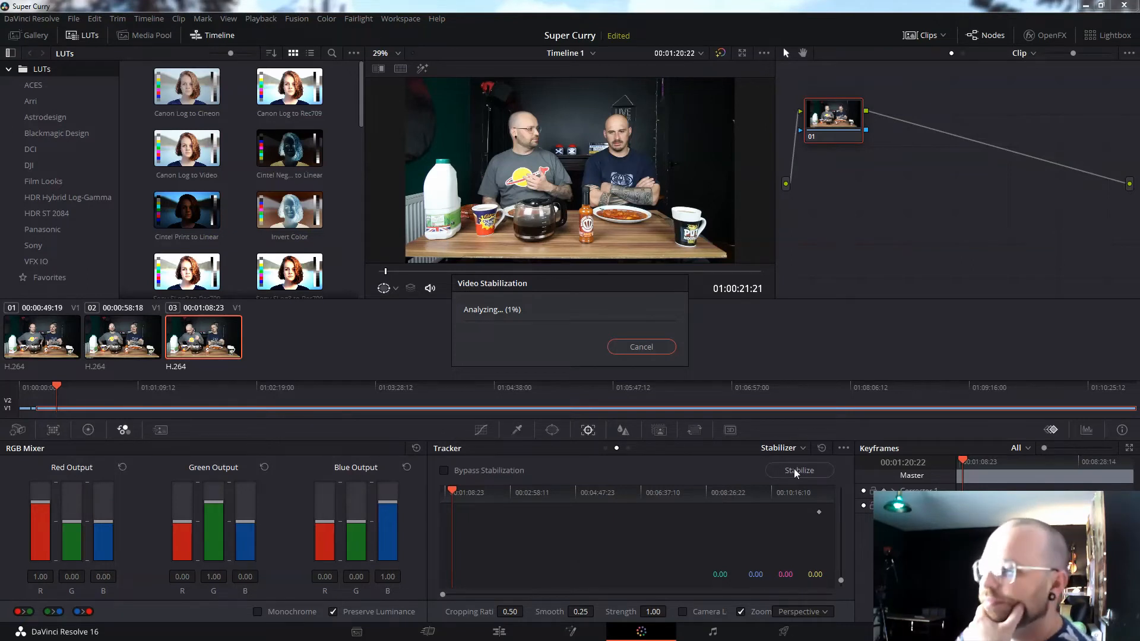
click(652, 348)
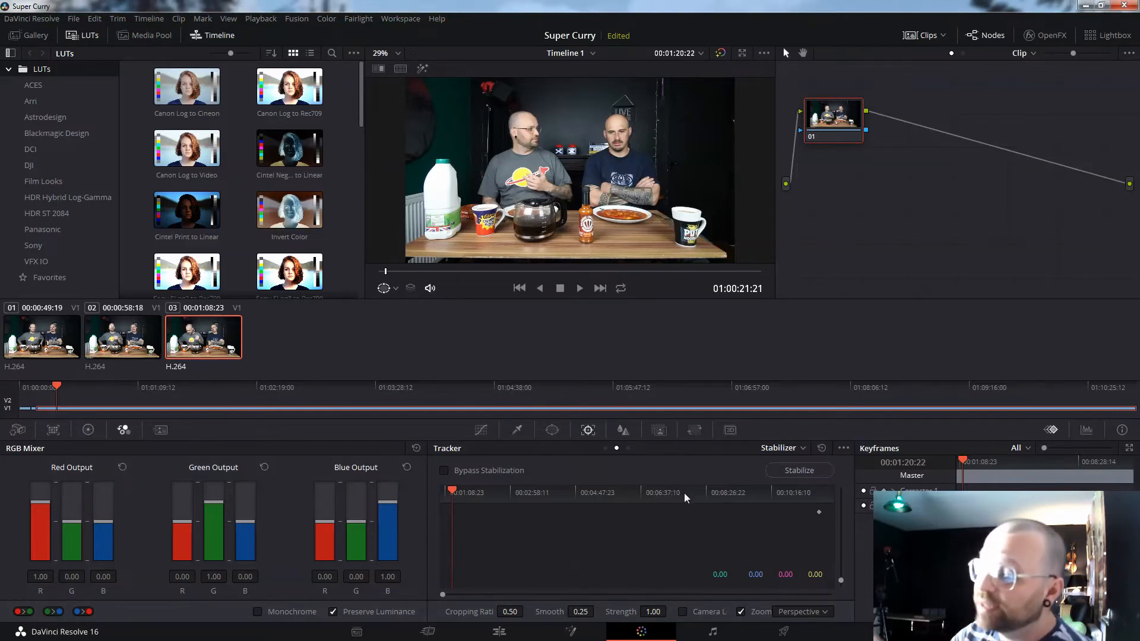
click(257, 612)
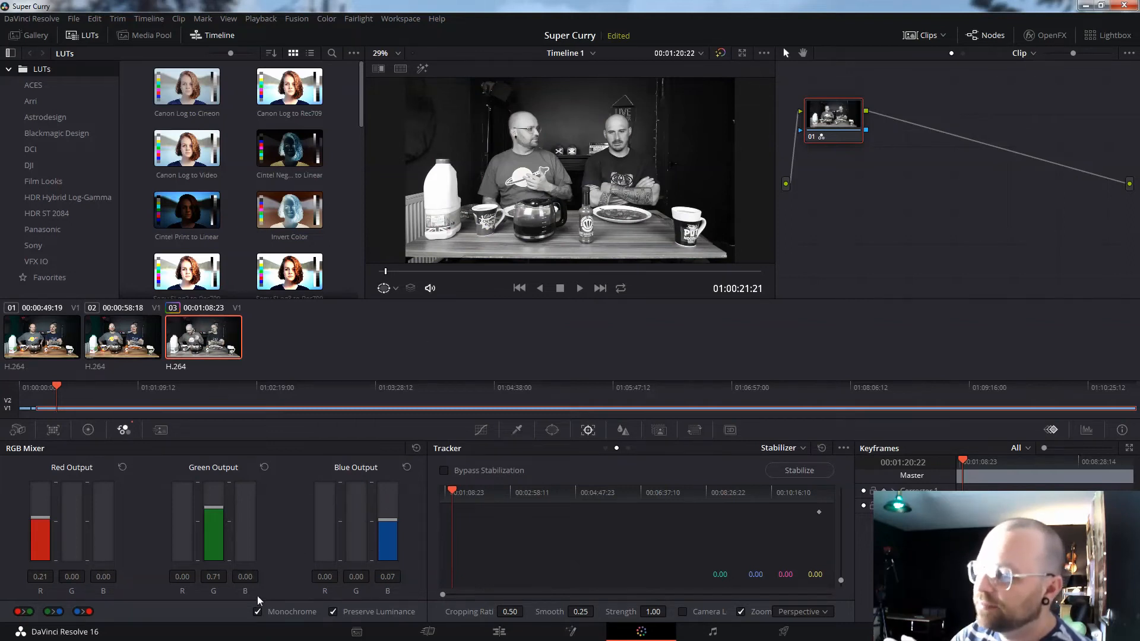
click(256, 612)
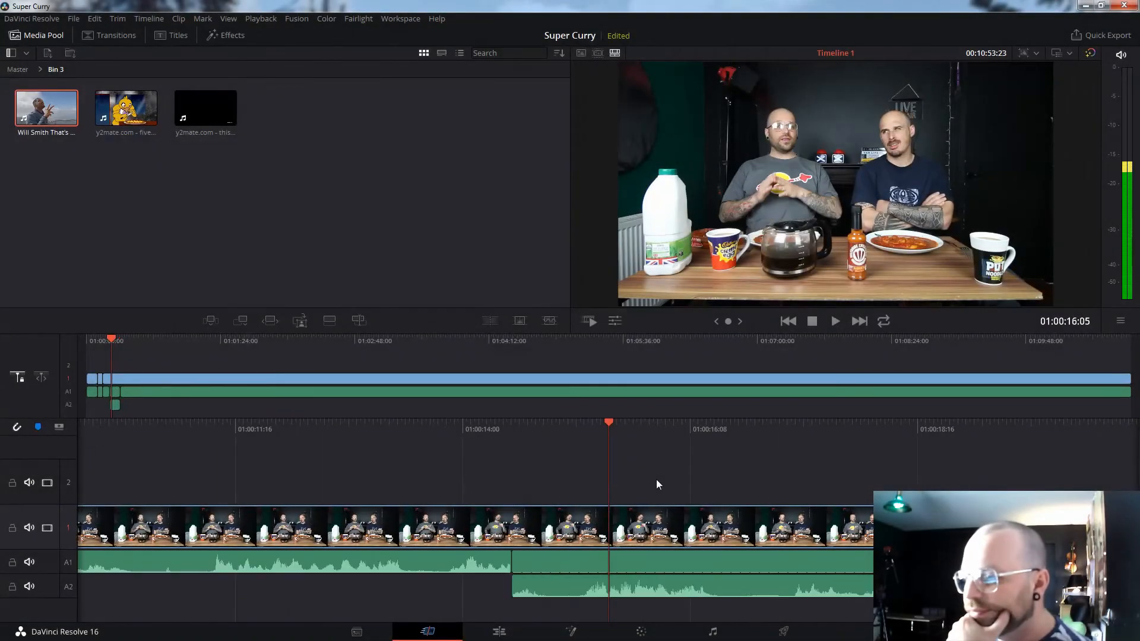
- Back on the Edit page, scroll to the timeline end and drag the hot-sauce photo into Bin 3
click(504, 639)
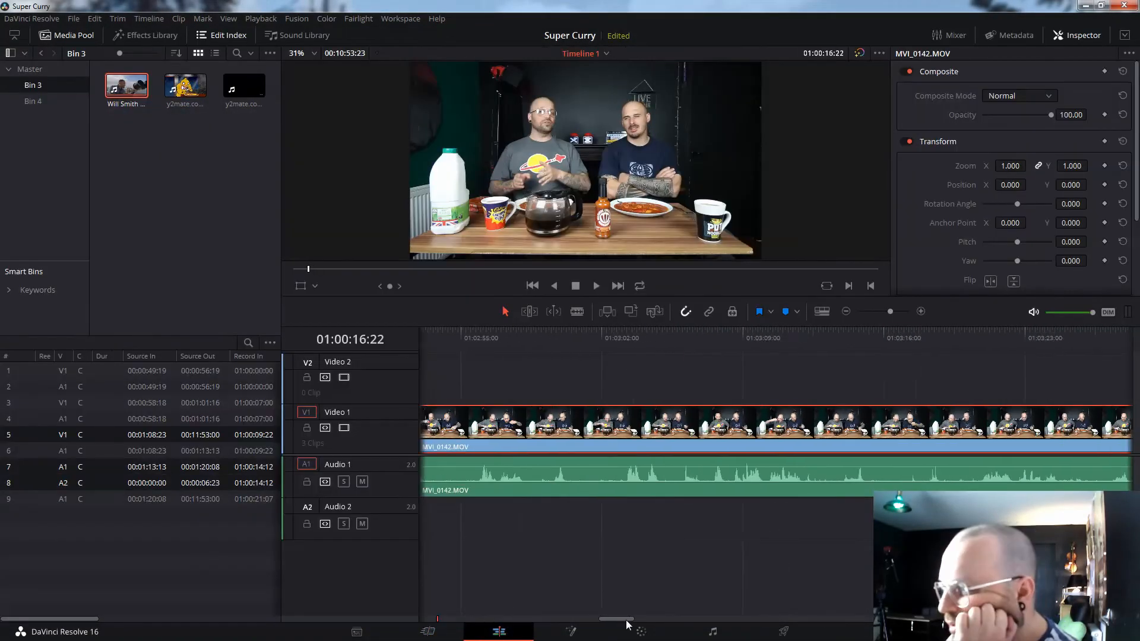
drag(864, 603, 1122, 608)
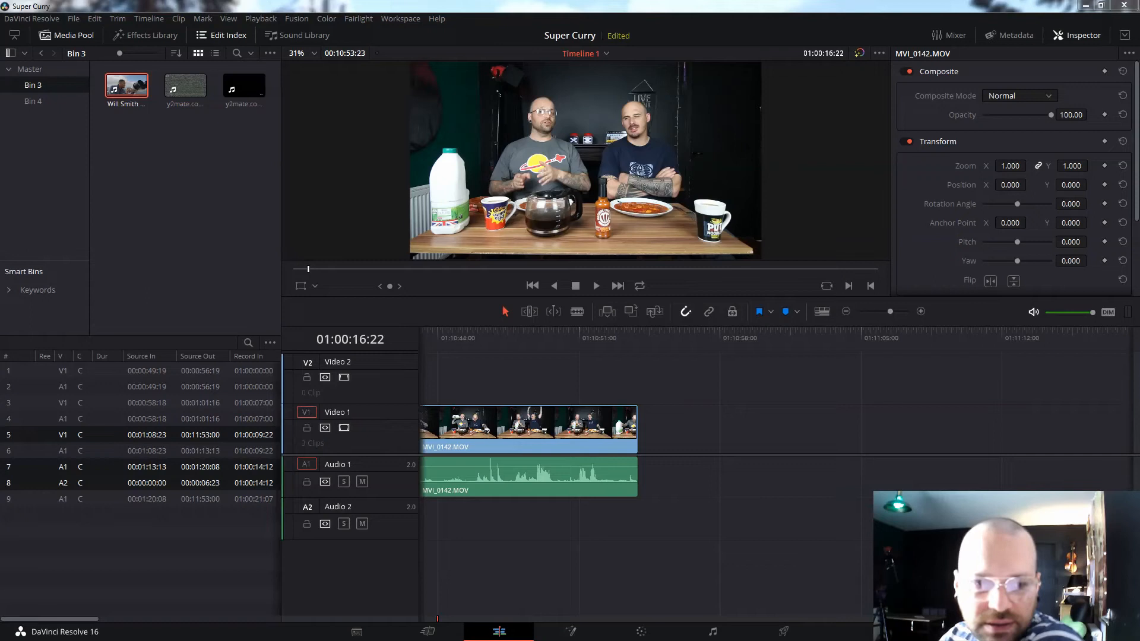
drag(80, 178, 191, 205)
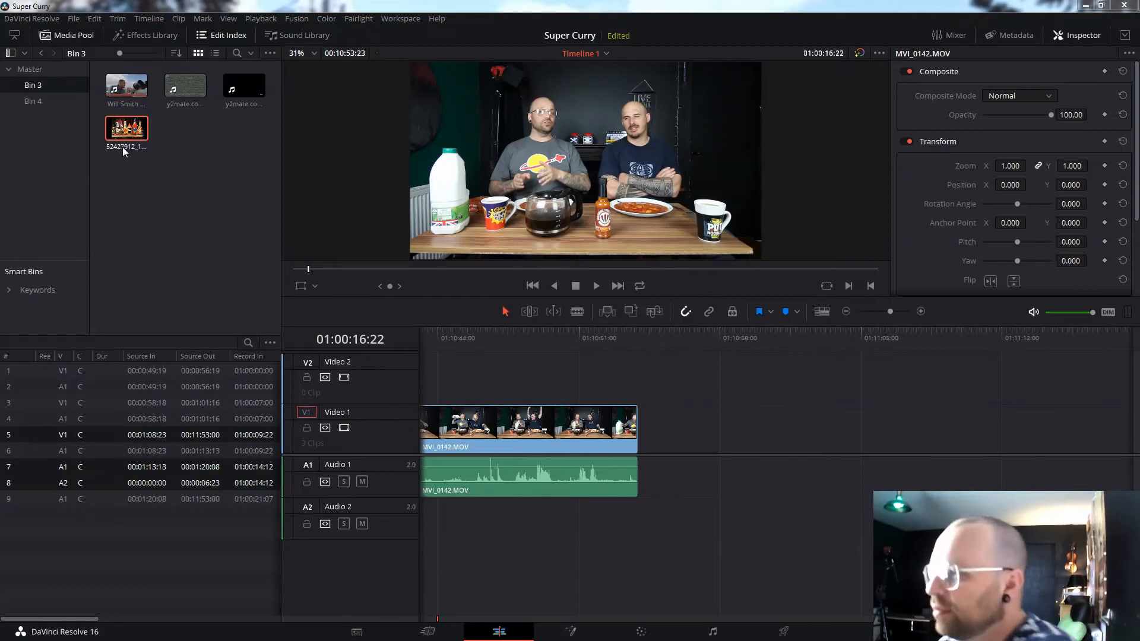
drag(116, 131, 645, 433)
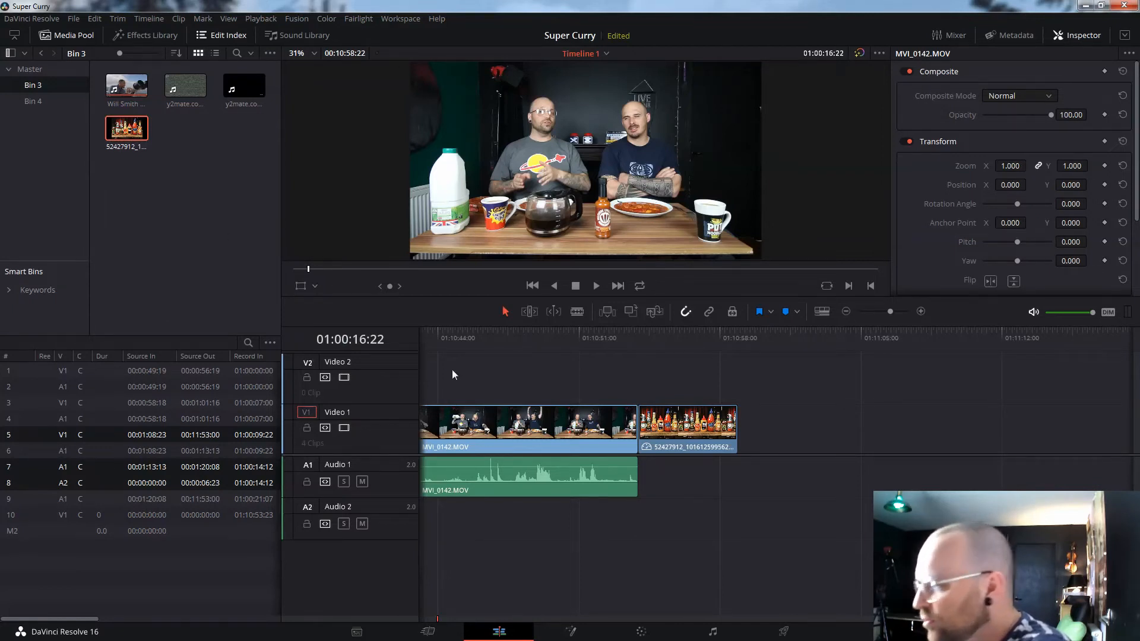
click(601, 342)
key(space)
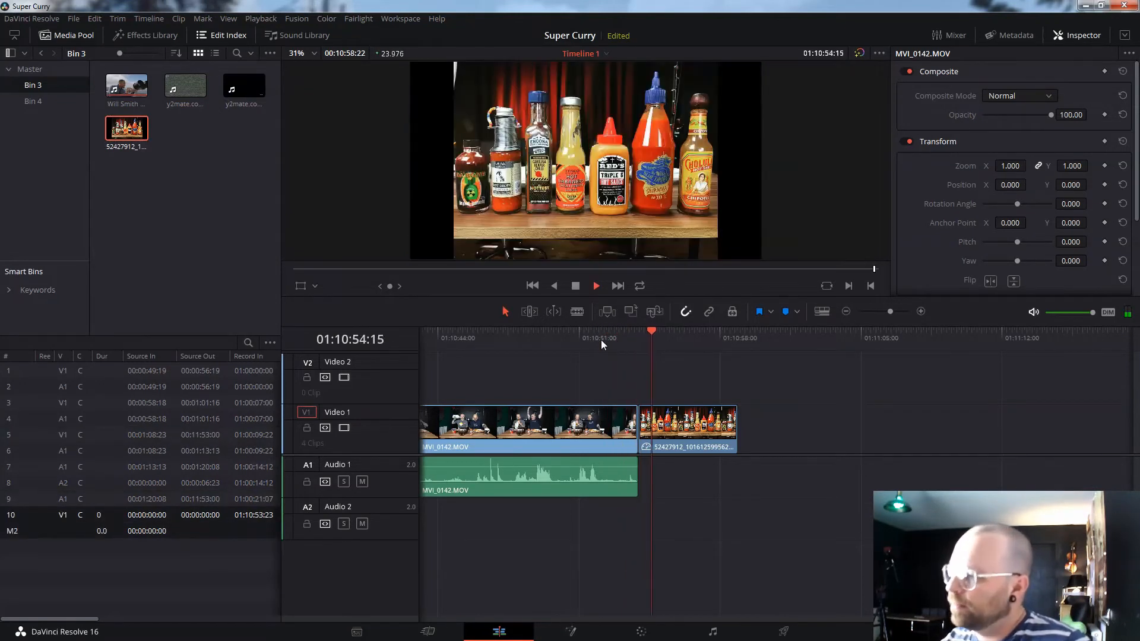
key(space)
click(637, 339)
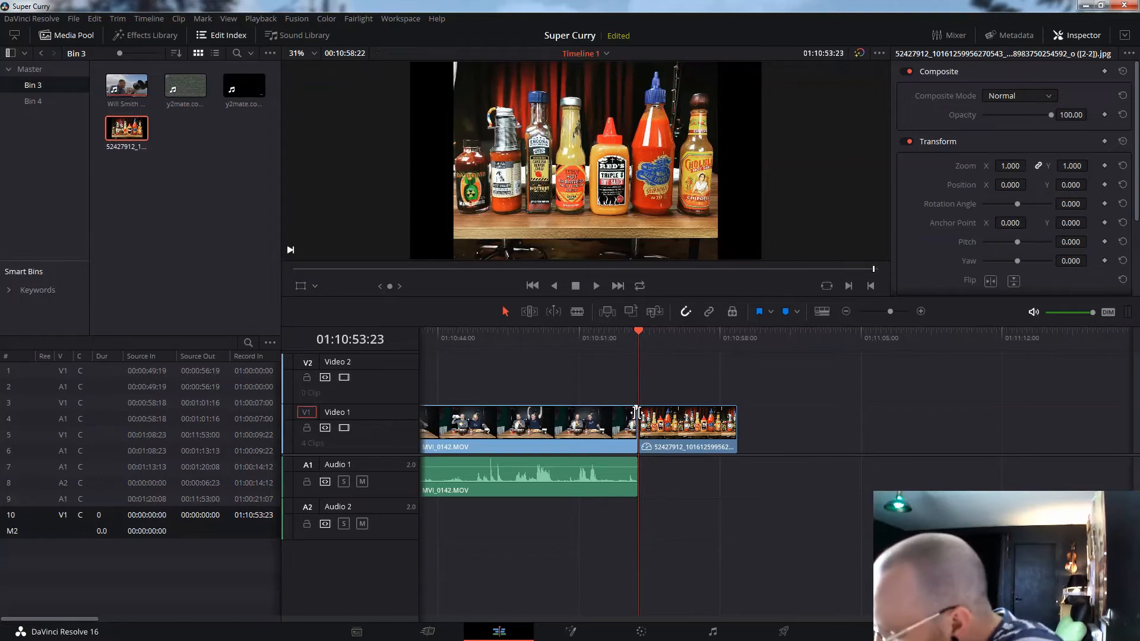
click(679, 338)
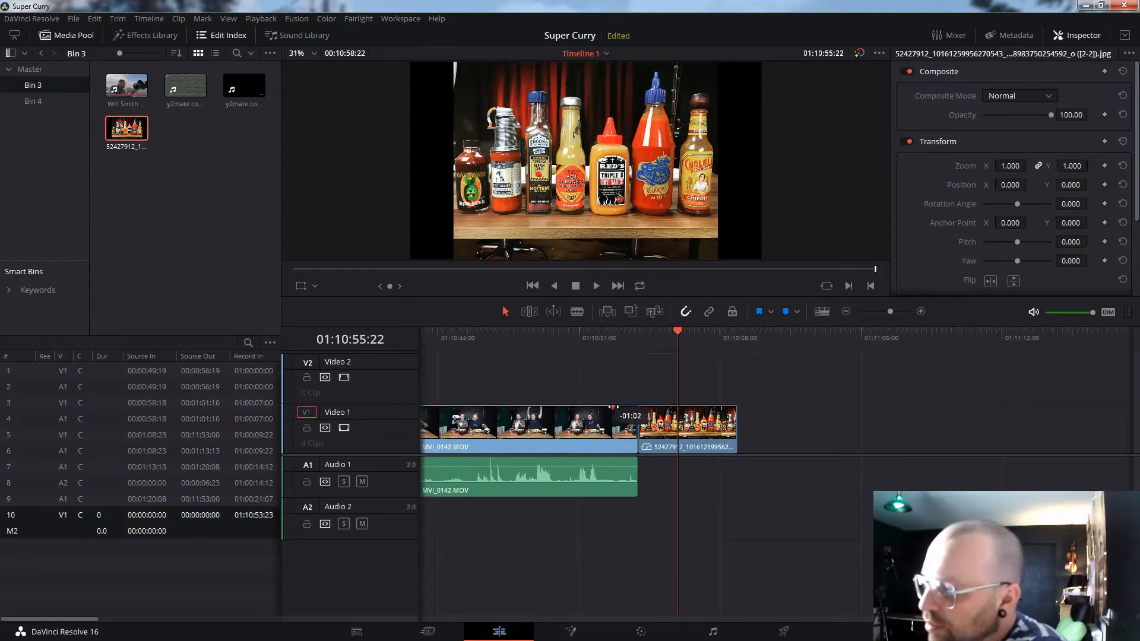
click(565, 342)
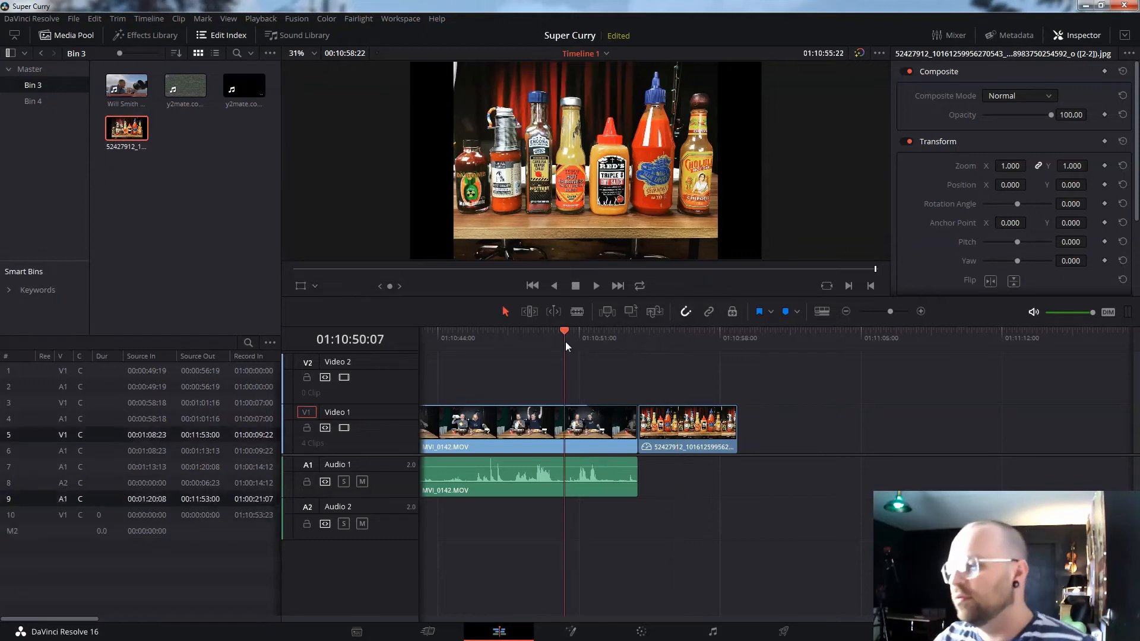
key(space)
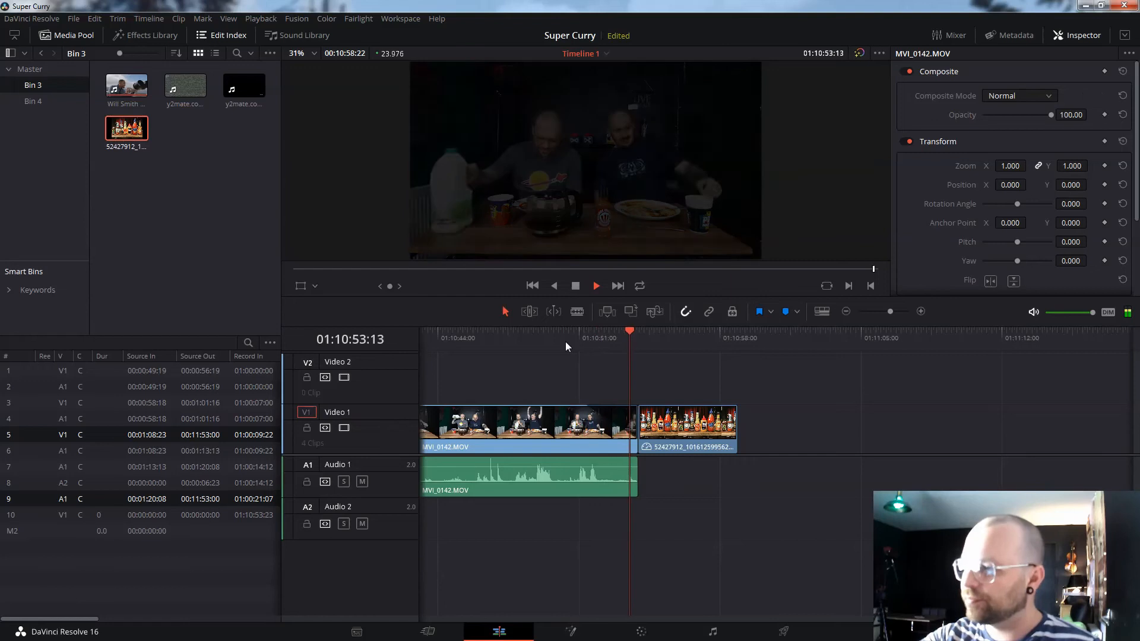
key(space)
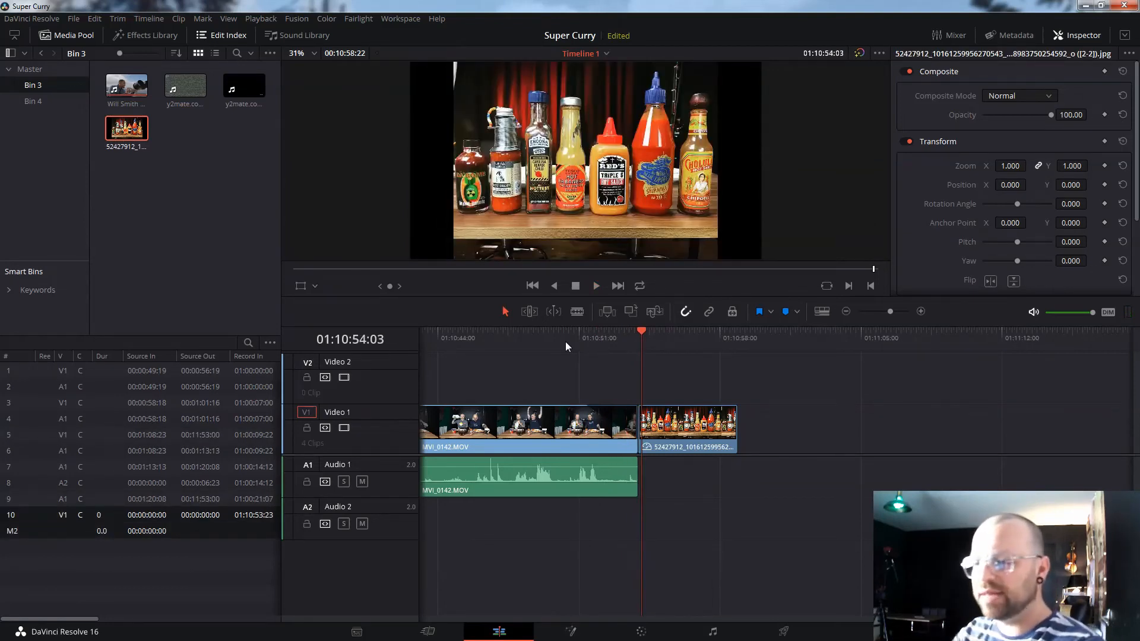
click(639, 340)
key(space)
click(608, 340)
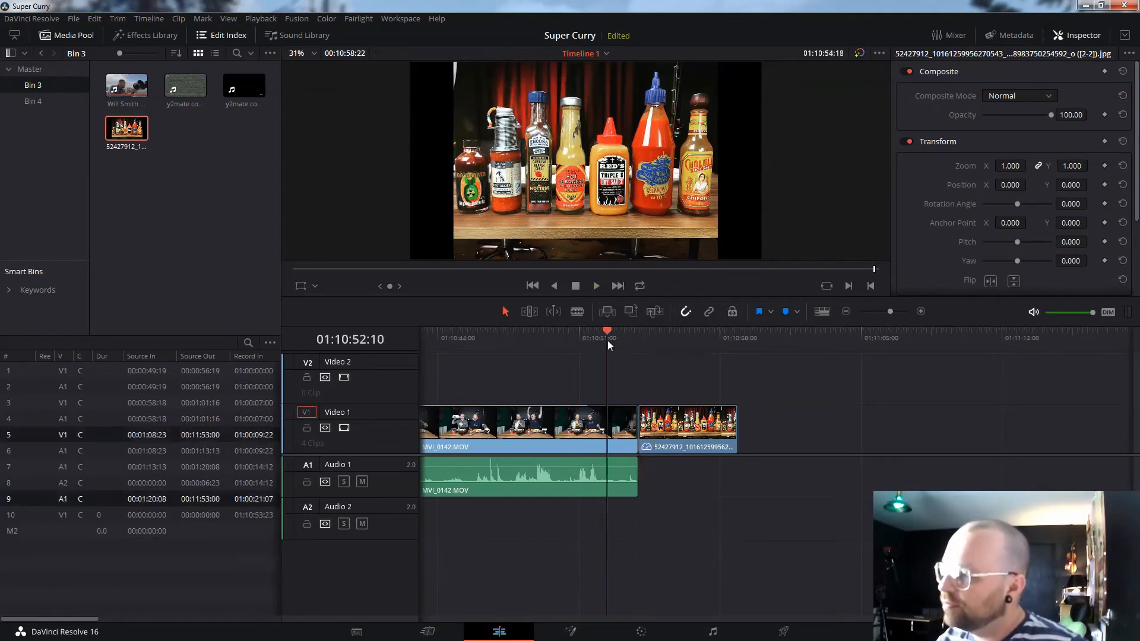
key(space)
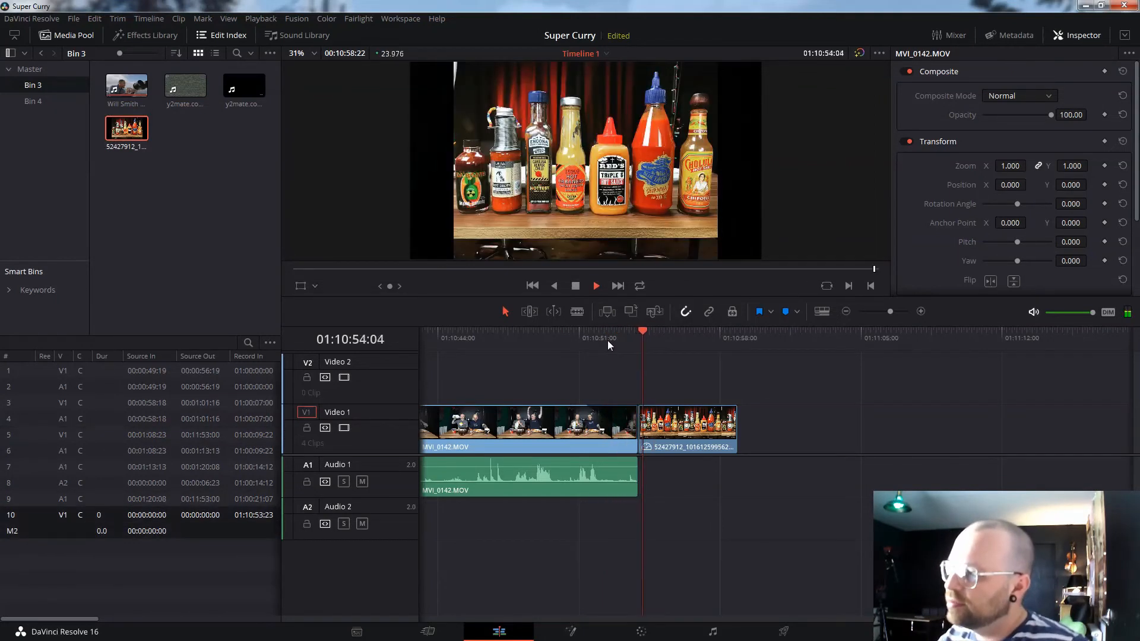
key(space)
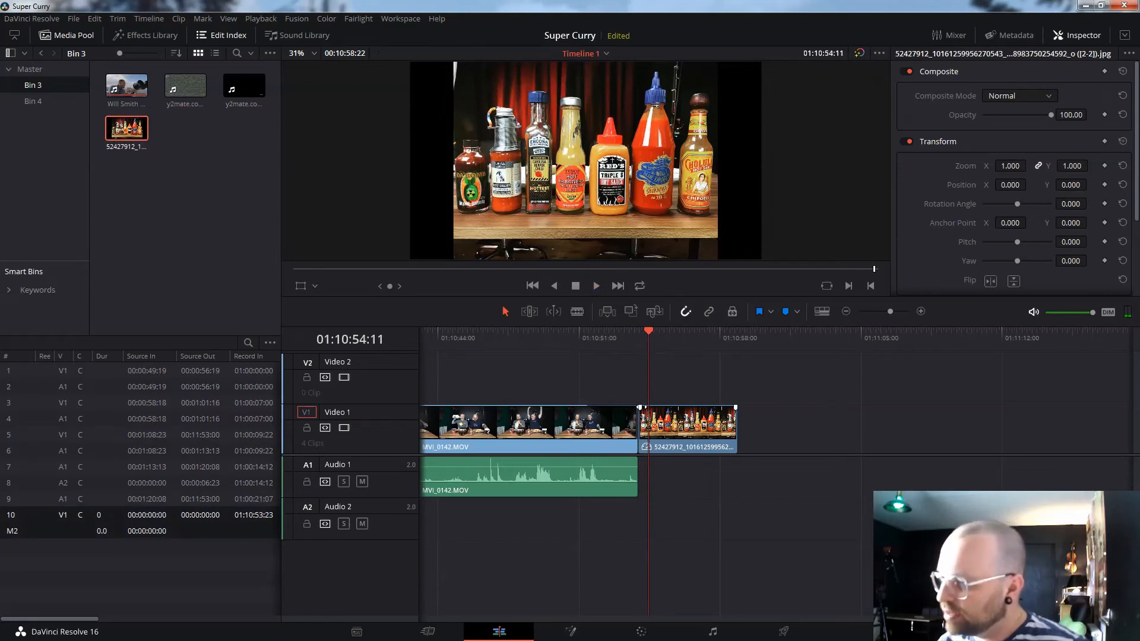
key(space)
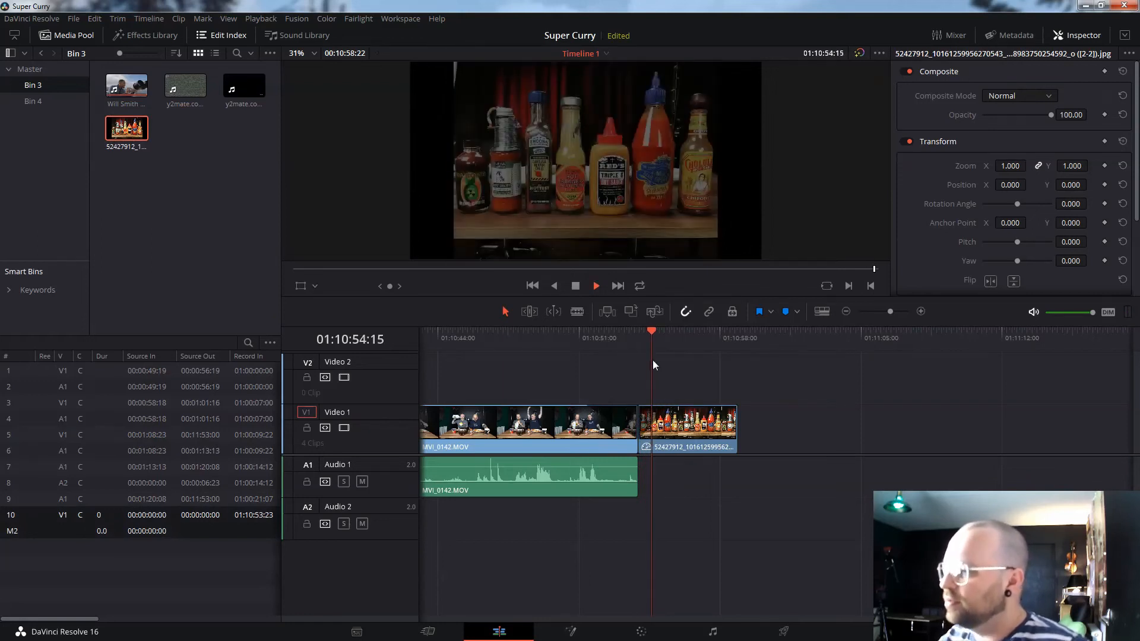
click(637, 338)
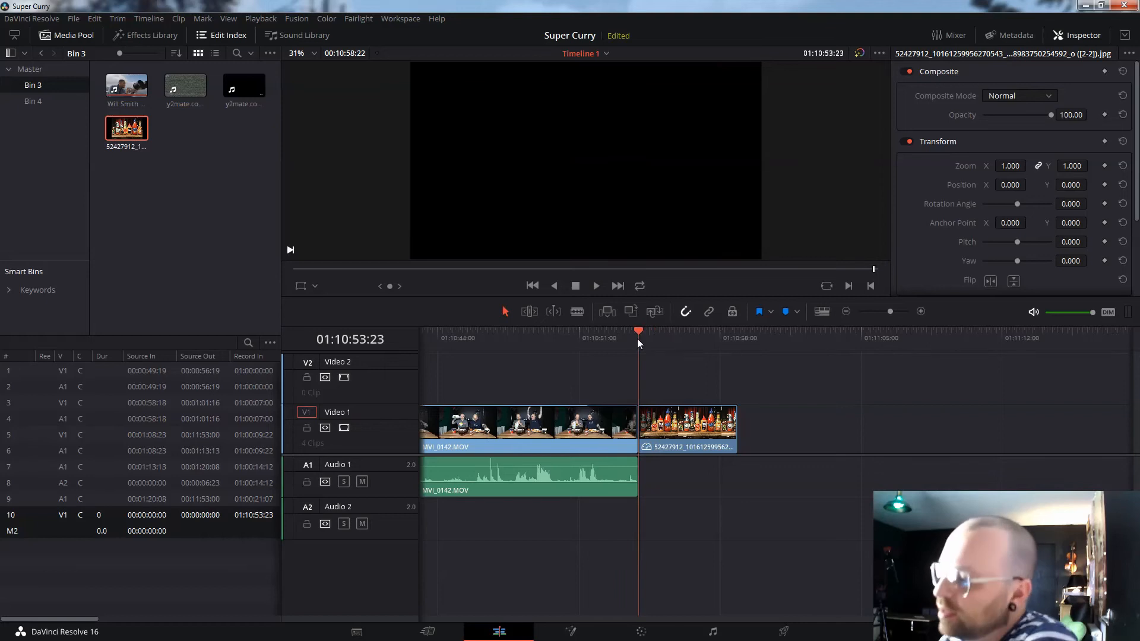
click(665, 339)
key(space)
key(space)
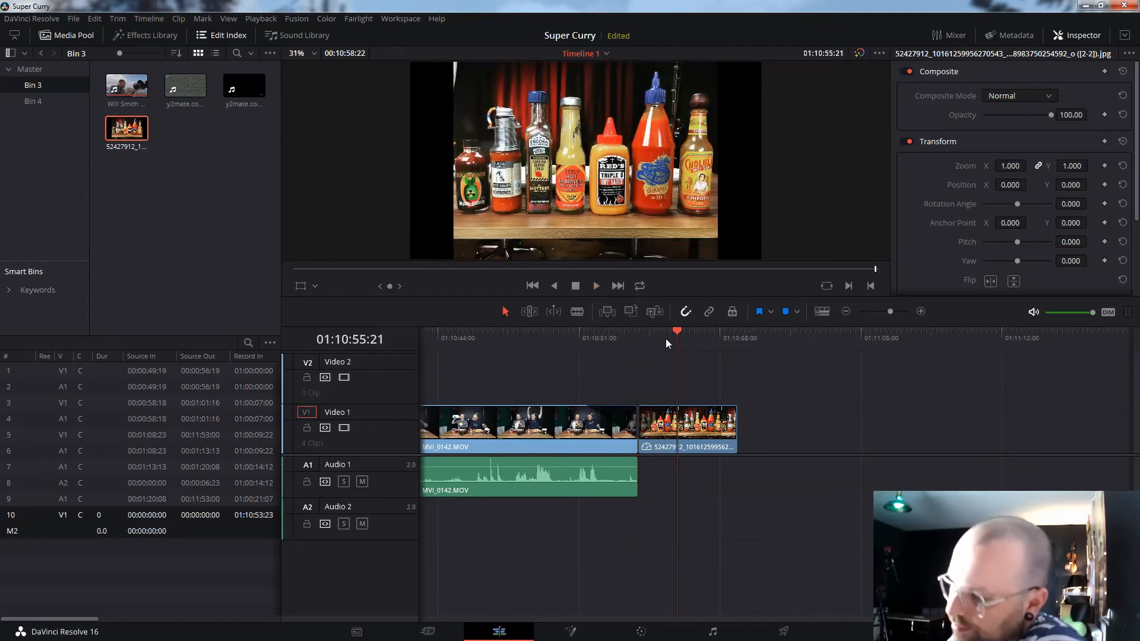
click(639, 335)
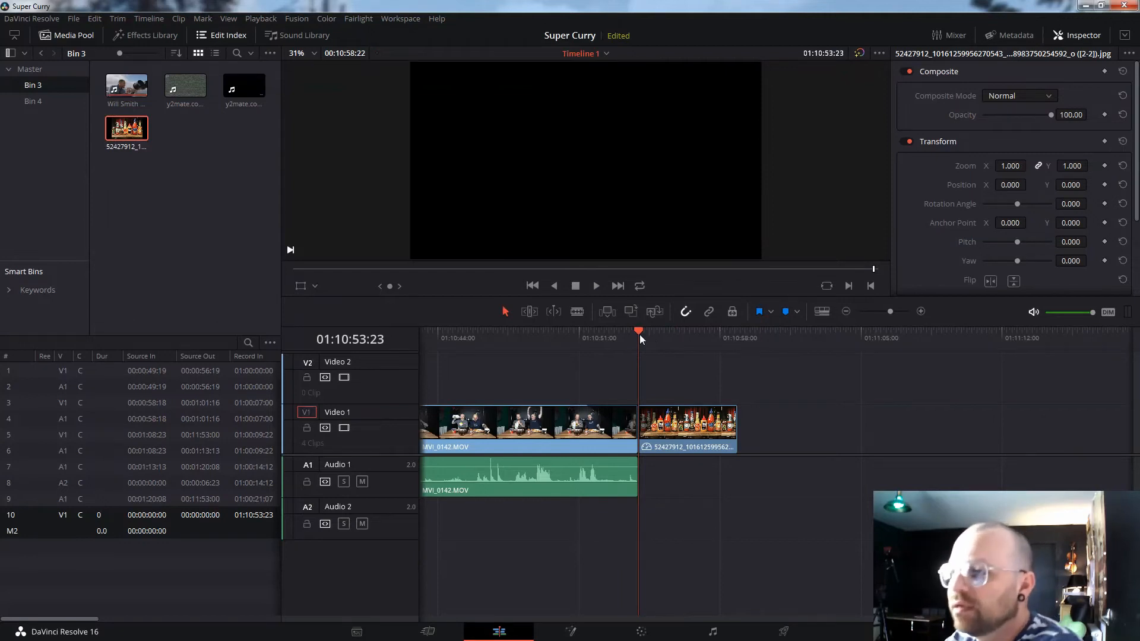
- Drop the y2mate clip at the hot-sauce cut, then delete its Video 2 picture with A1, A2 and V1 locked
double_click(189, 97)
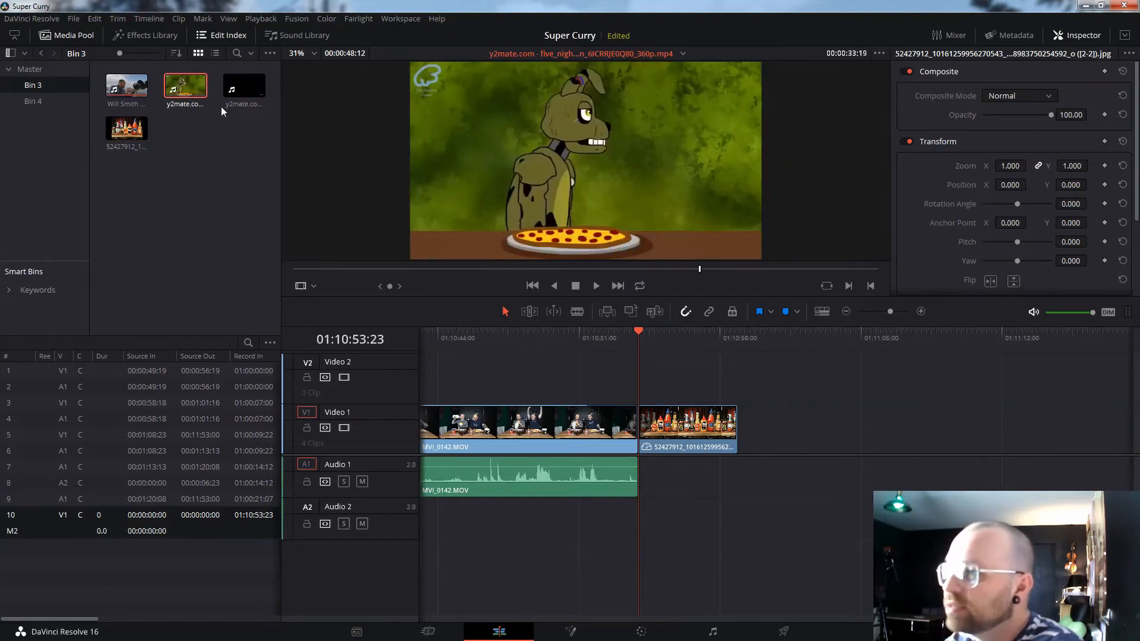
drag(189, 95, 653, 400)
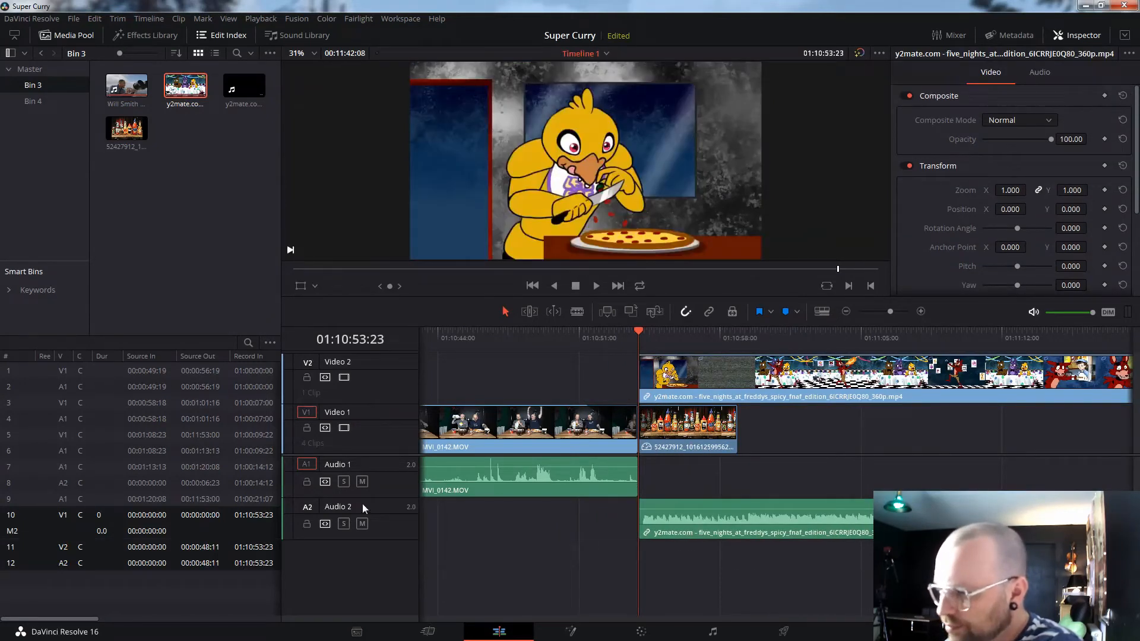
click(306, 524)
click(307, 482)
click(306, 427)
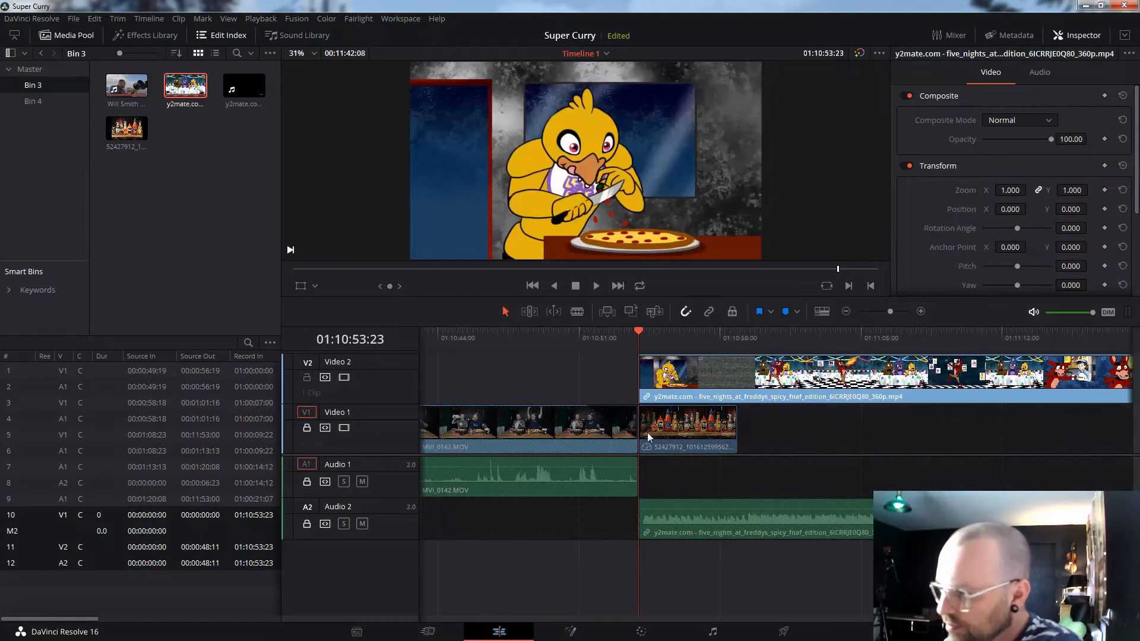
click(783, 387)
key(Delete)
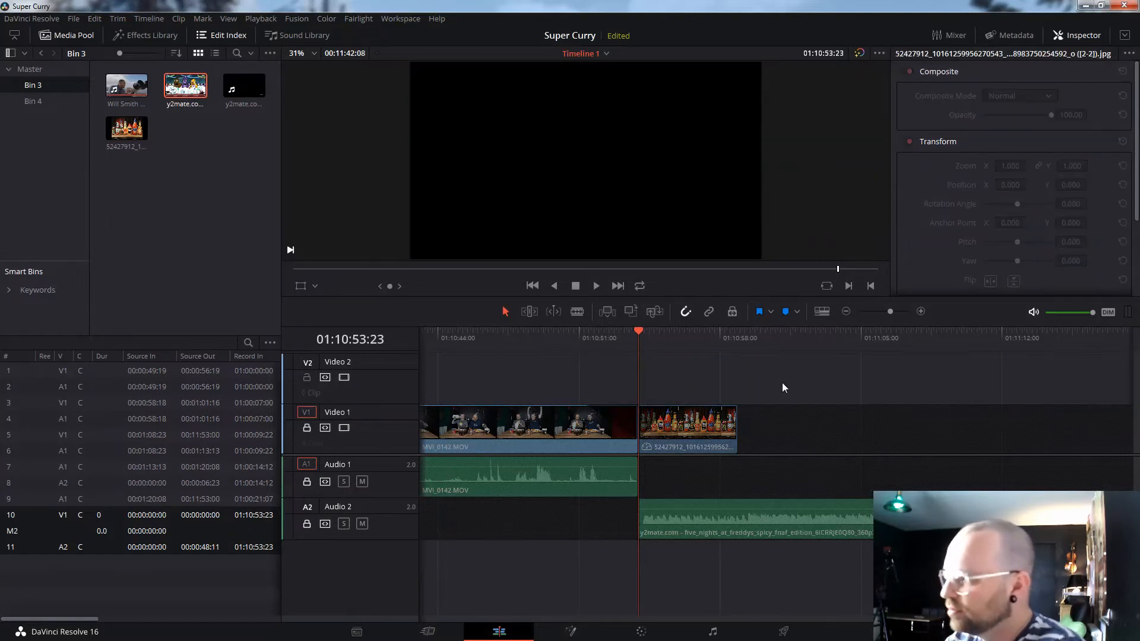
- Unlock Audio 2, Audio 1 and Video 1, and lock the empty Video 2 track
click(307, 524)
click(308, 482)
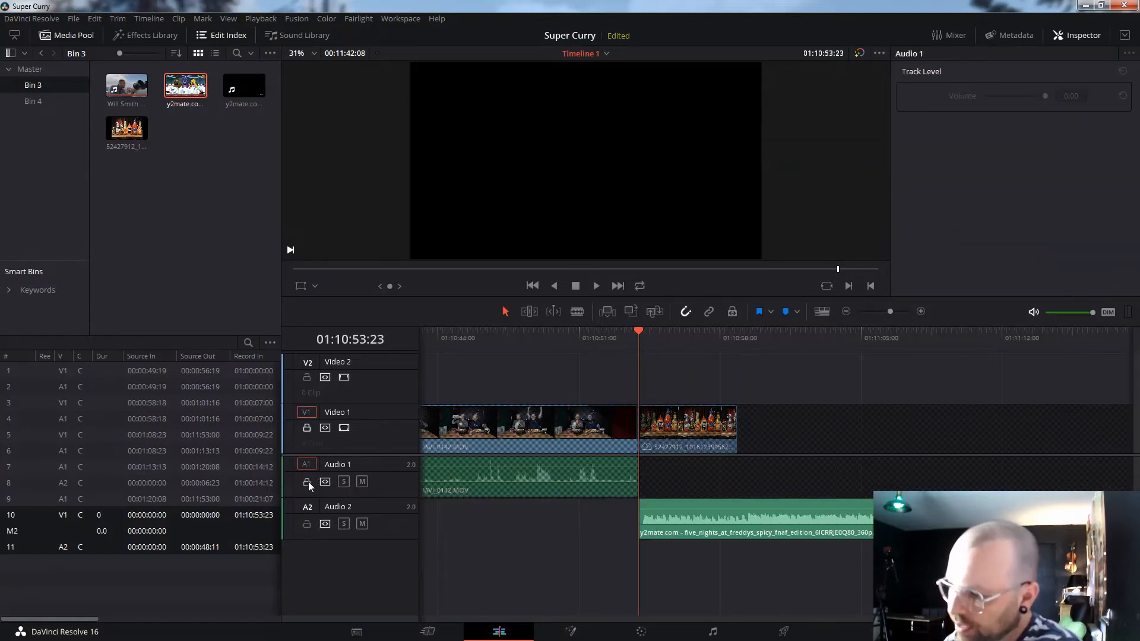
click(307, 428)
click(307, 378)
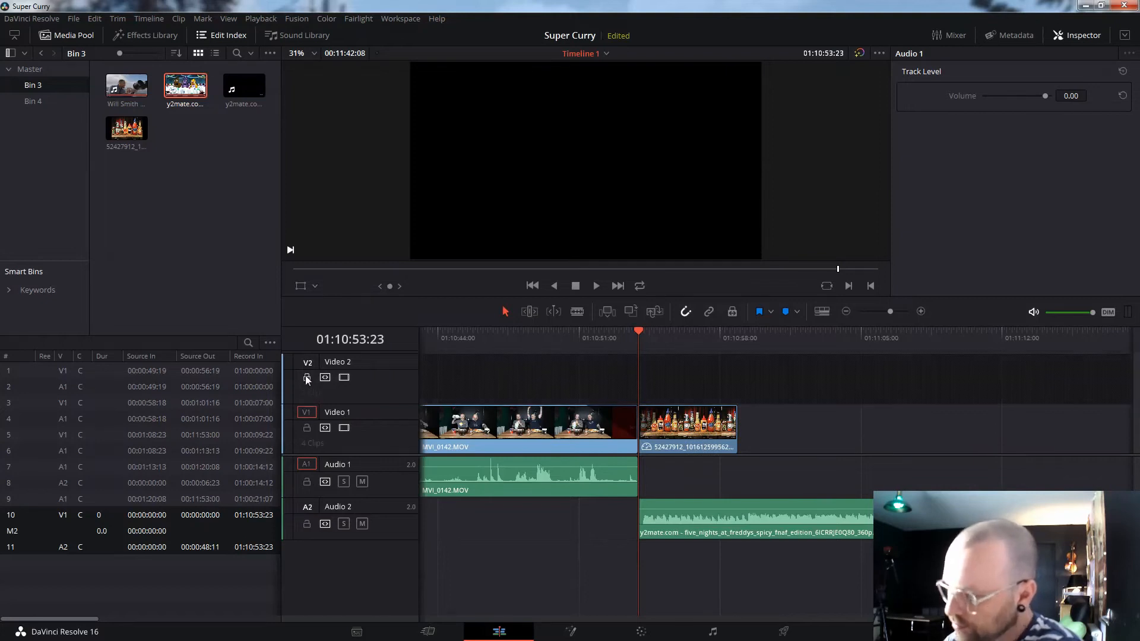
- Move the y2mate music to start at 01:10:51:08 and fade it in up to the hot-sauce cut
mouse_move(640, 501)
mouse_down()
mouse_move(682, 501)
mouse_move(640, 500)
mouse_up()
drag(747, 521, 711, 521)
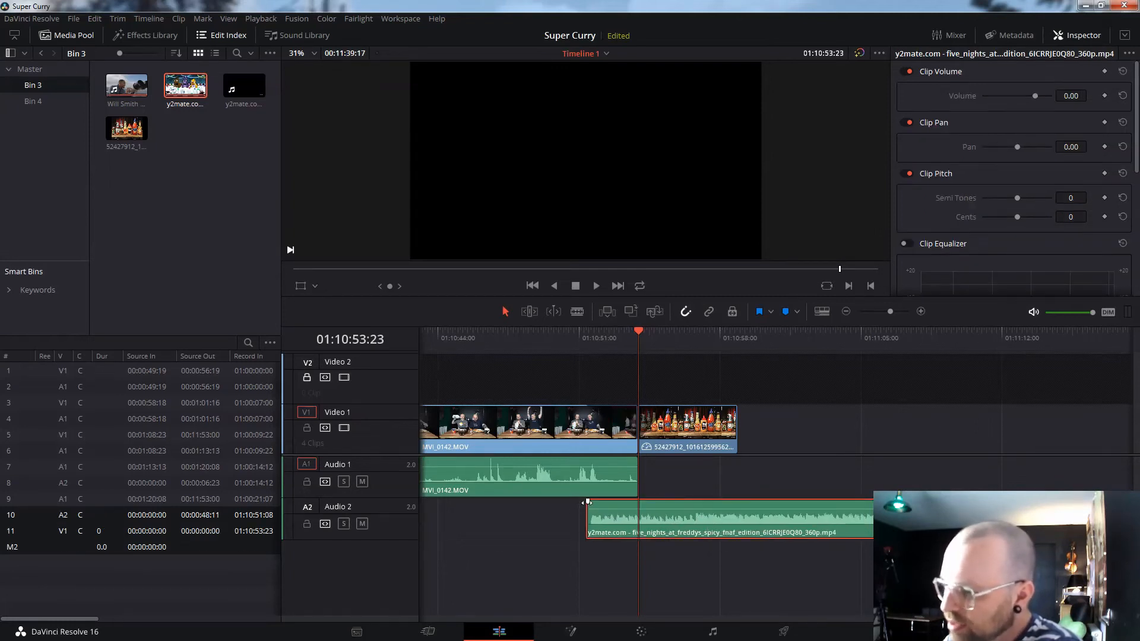
drag(588, 500, 638, 502)
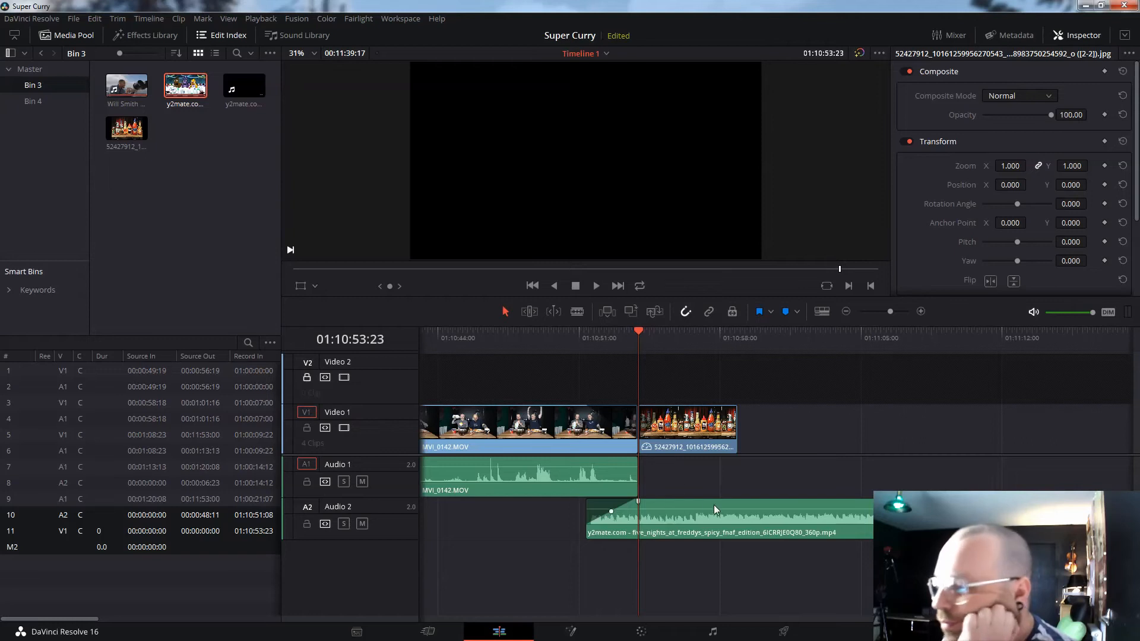
click(546, 344)
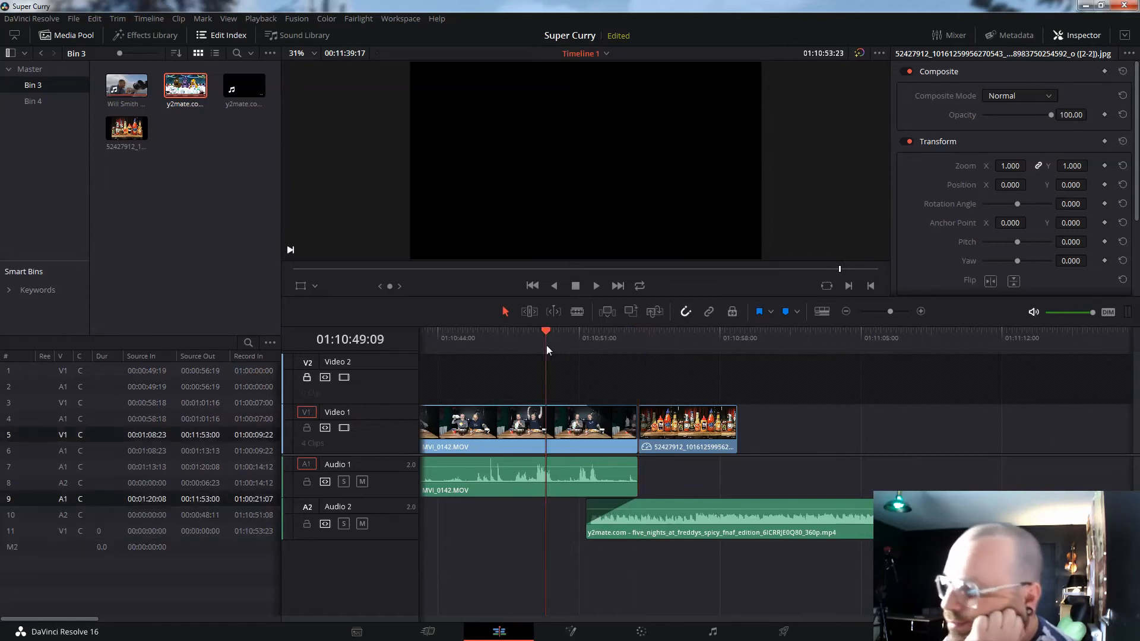
- Blade the y2mate music at 01:11:05:07 and delete the part after the cut
key(space)
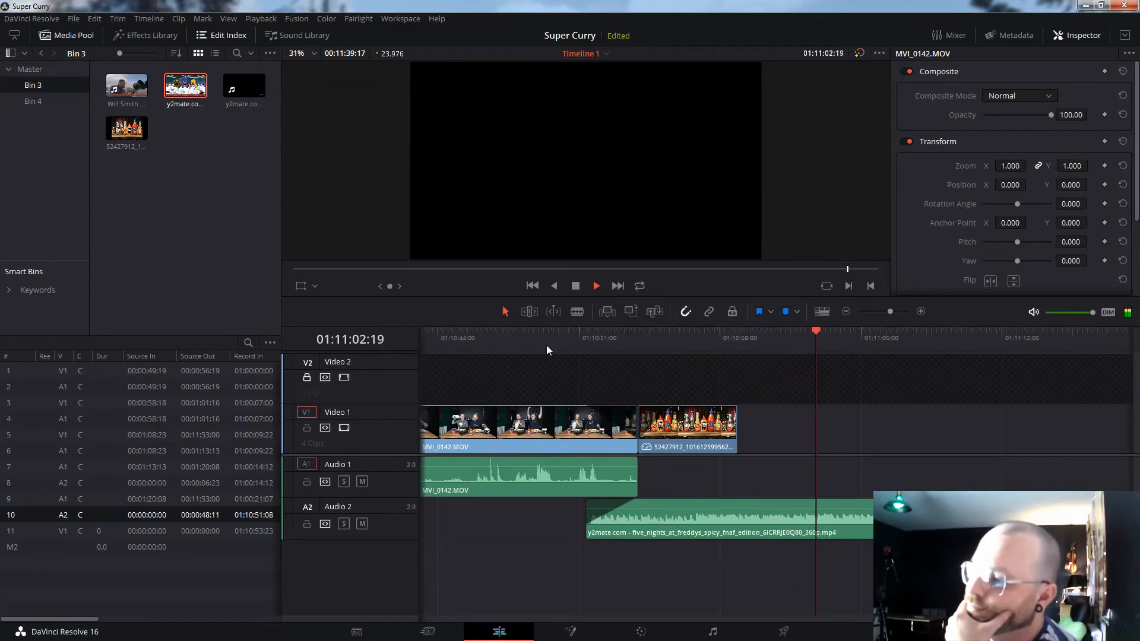
key(space)
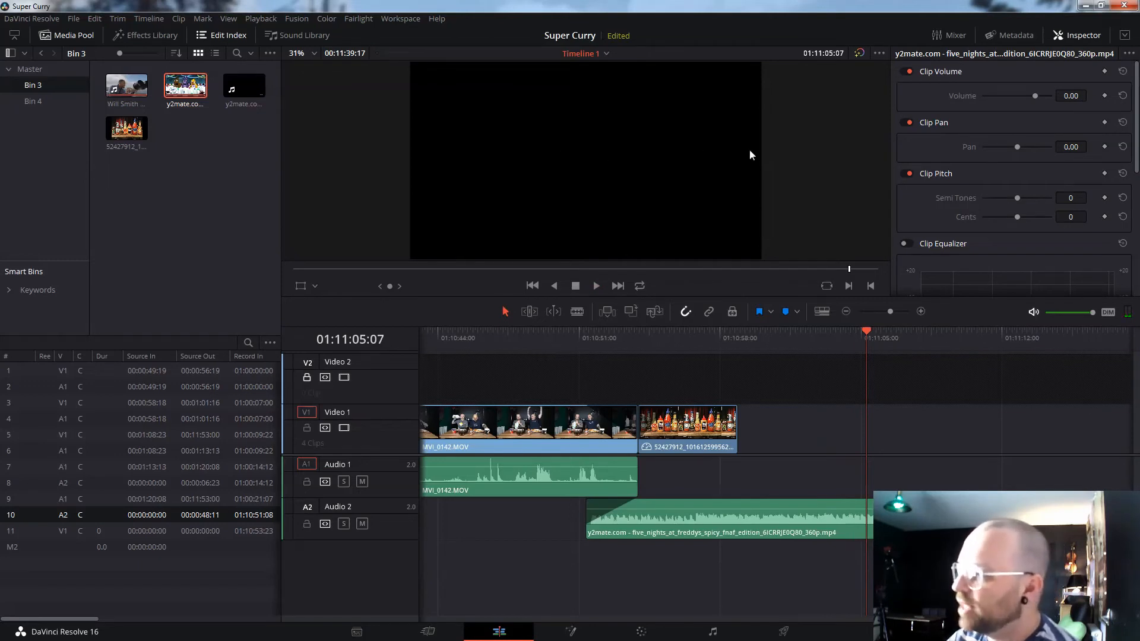
click(577, 311)
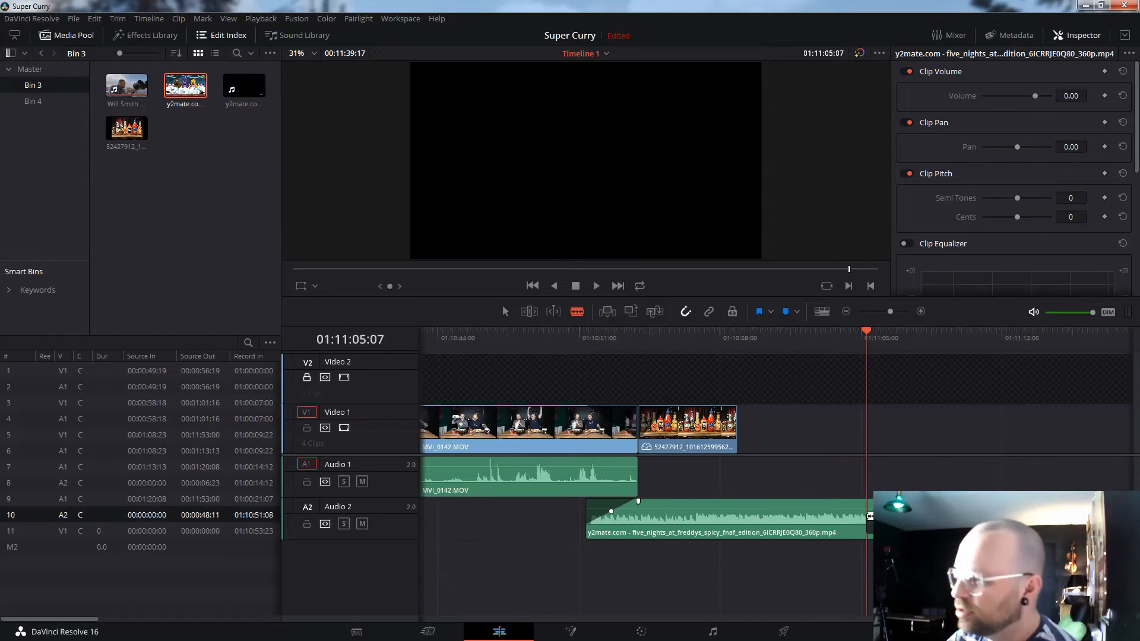
click(869, 512)
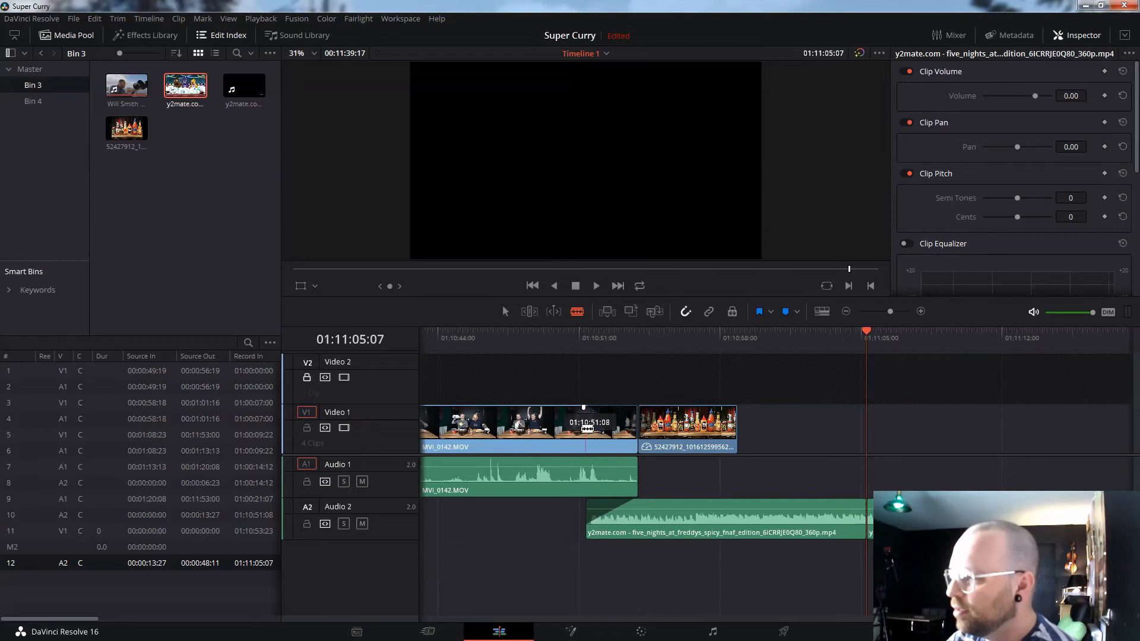
click(588, 428)
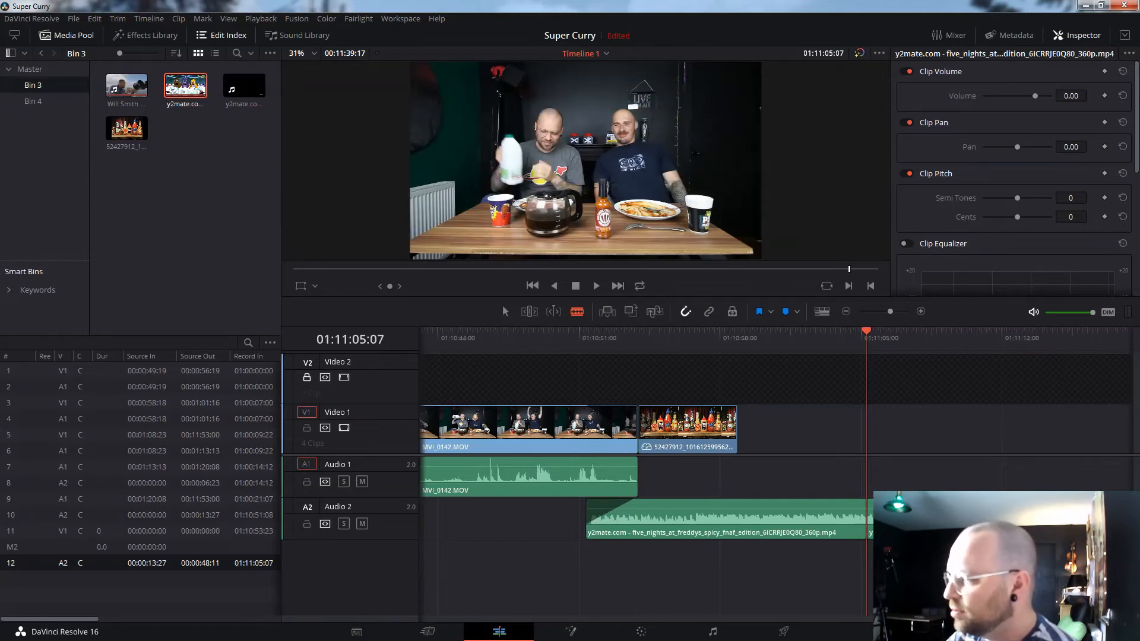
scroll(713, 437, right, 6)
scroll(591, 433, right, 1)
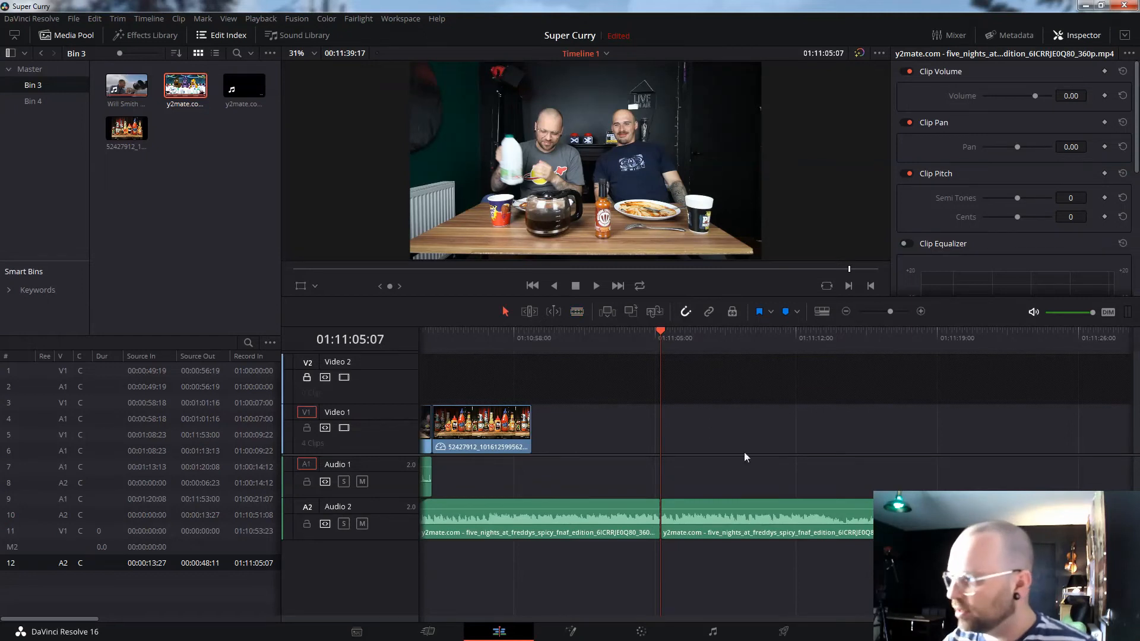
key(Delete)
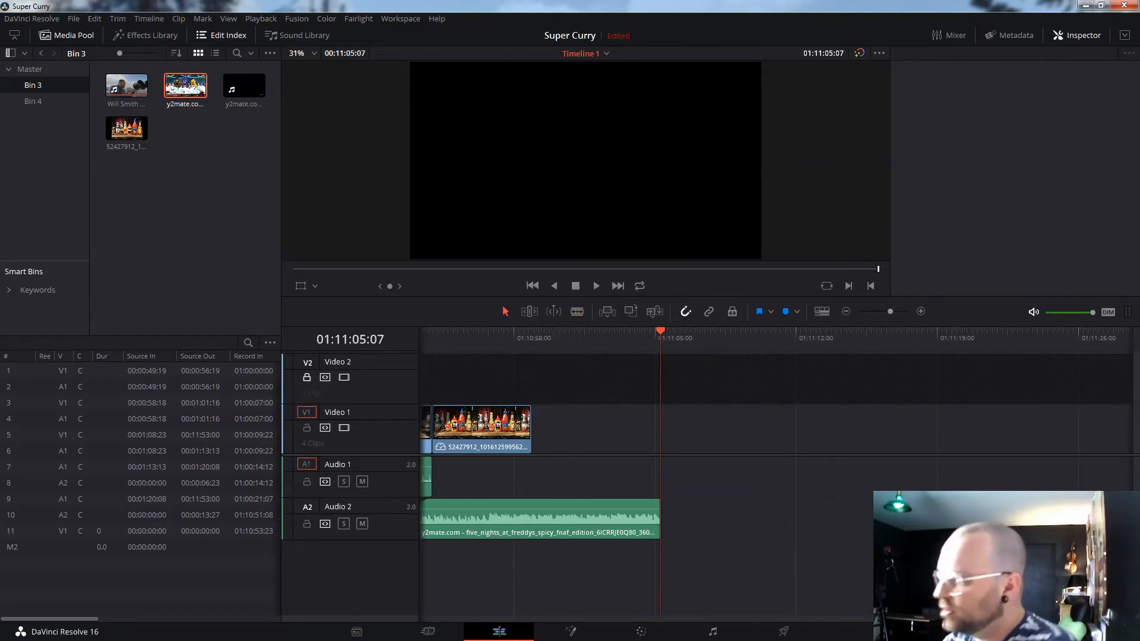
scroll(713, 437, left, 11)
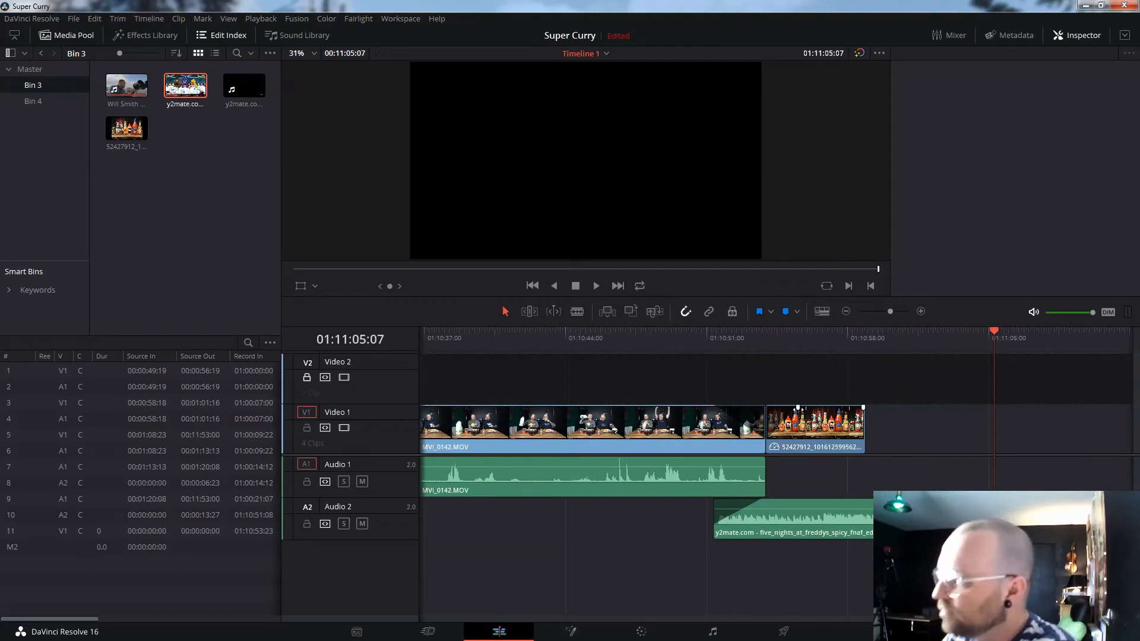
- Play back the edited ending from about 01:10:49
click(671, 337)
key(space)
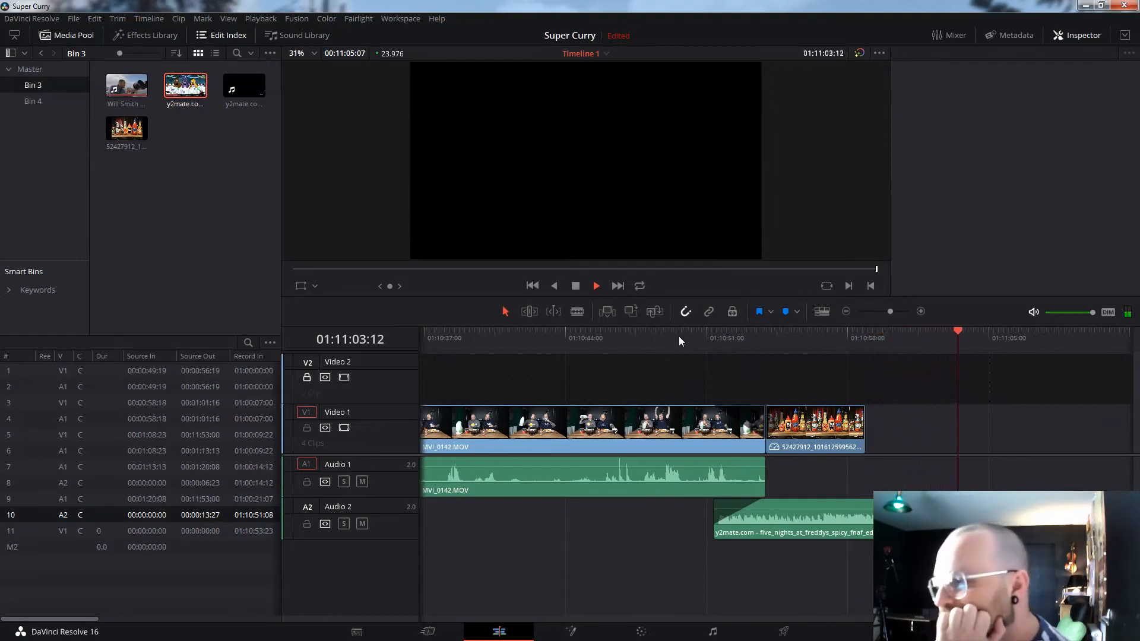
key(space)
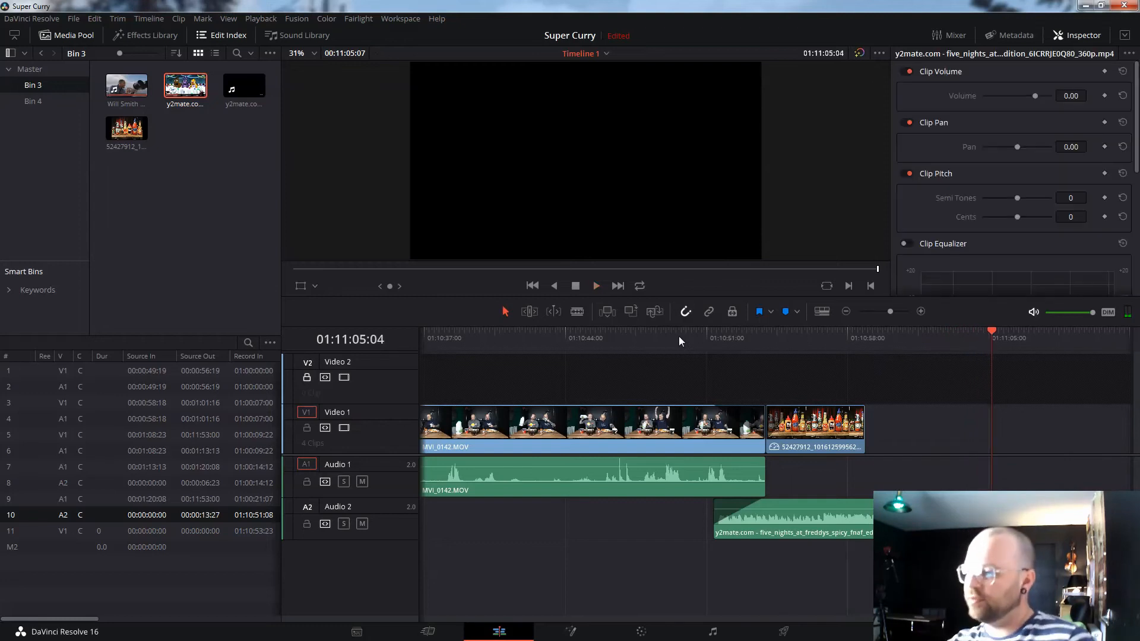
- Toggle the V1/A1 locks, unlock V2, and raise the volume of the first MVI_0142.MOV clip on Audio 1
drag(1046, 619, 412, 582)
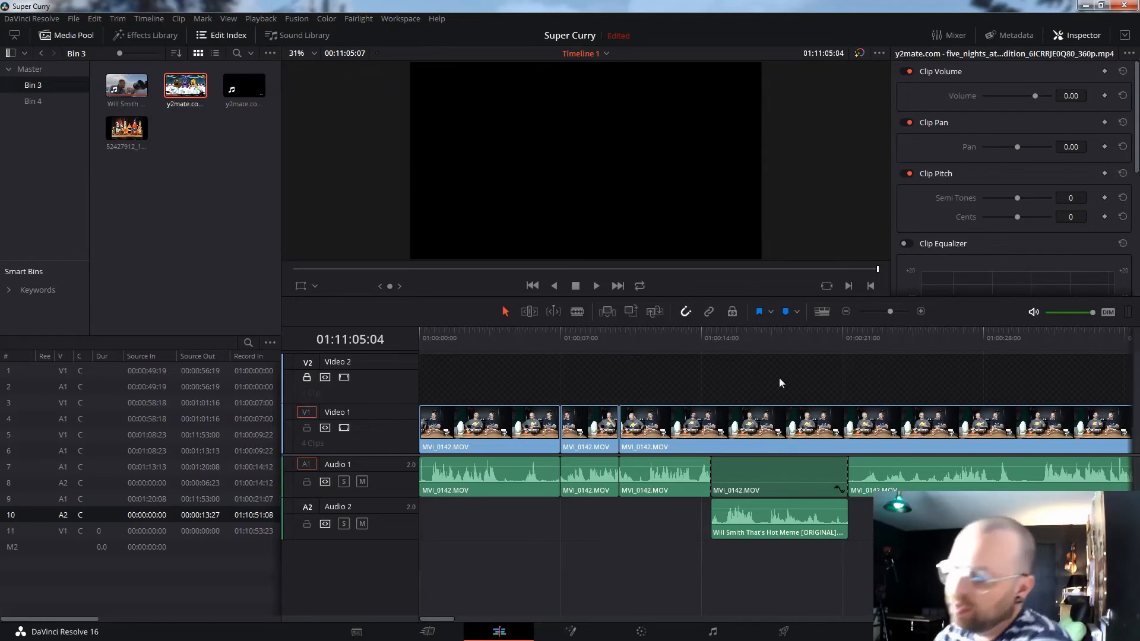
click(307, 428)
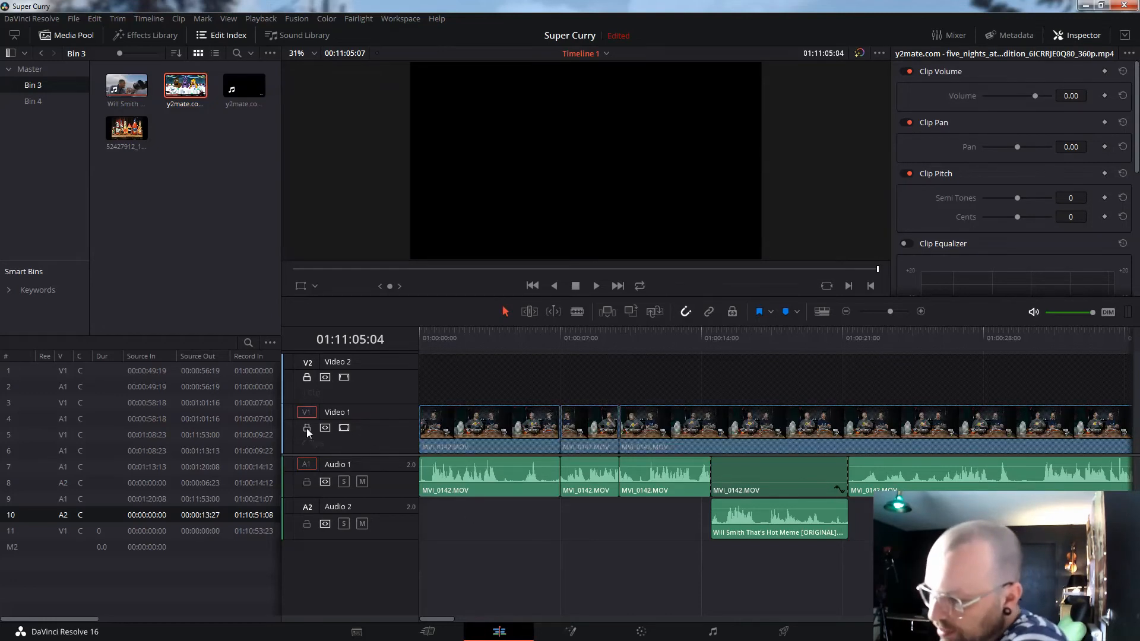
click(307, 481)
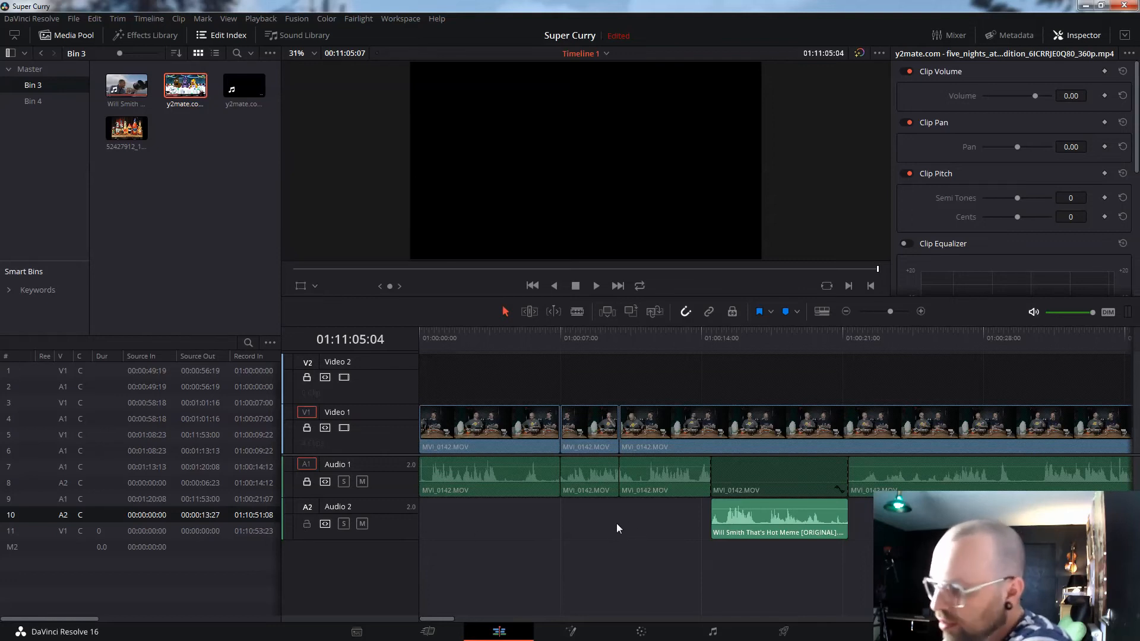
click(306, 482)
click(307, 428)
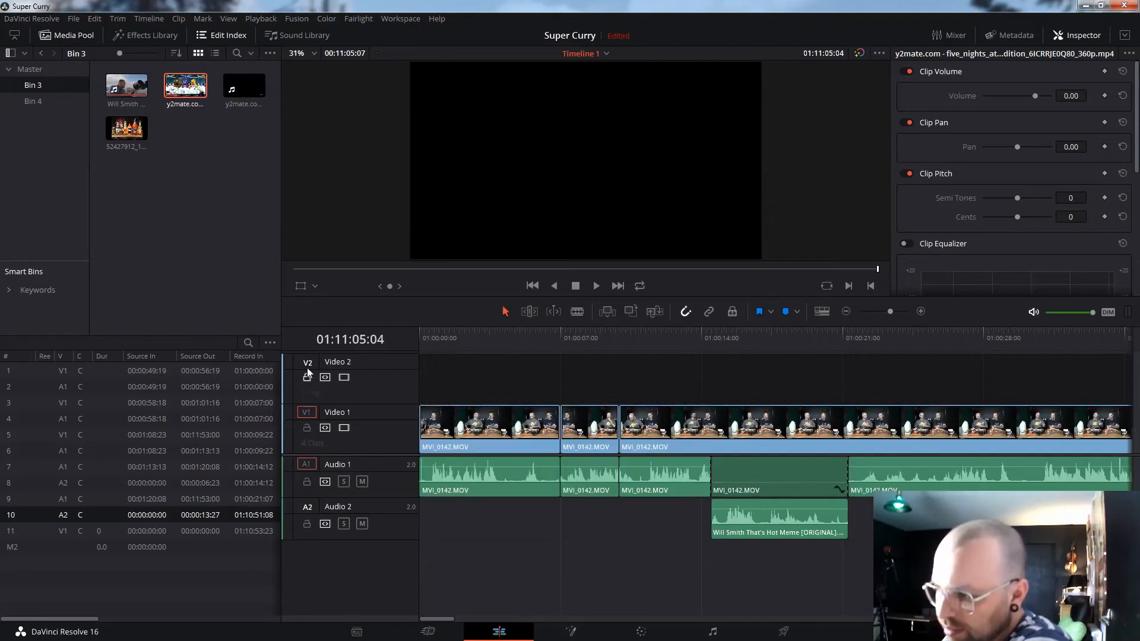
click(307, 378)
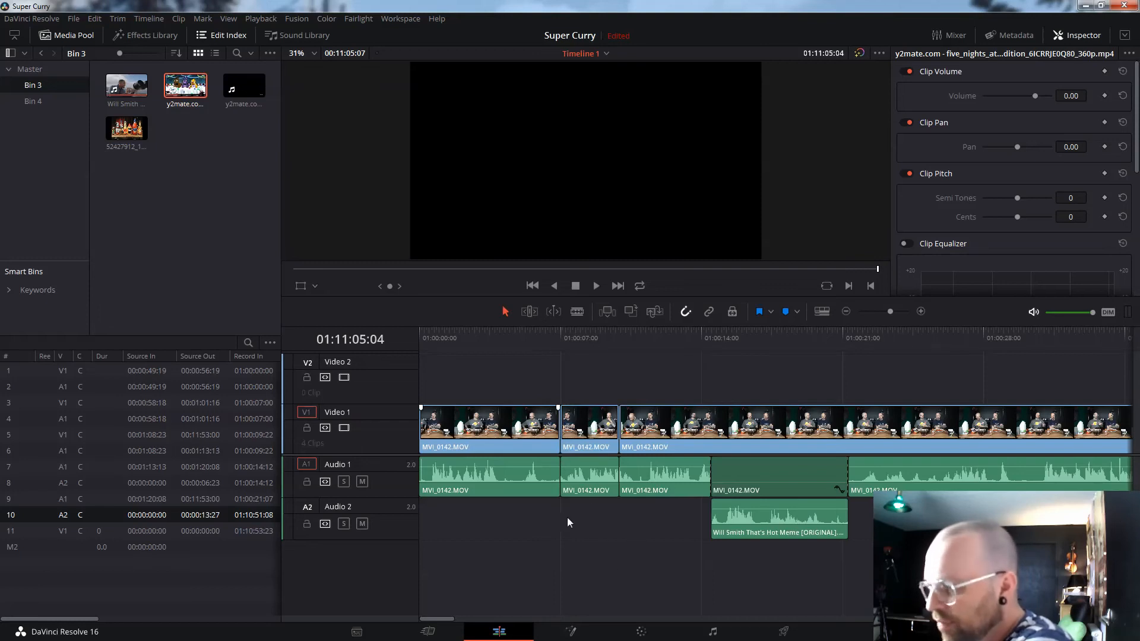
mouse_move(518, 466)
mouse_down()
mouse_move(516, 475)
mouse_move(517, 464)
mouse_up()
drag(442, 621, 1081, 627)
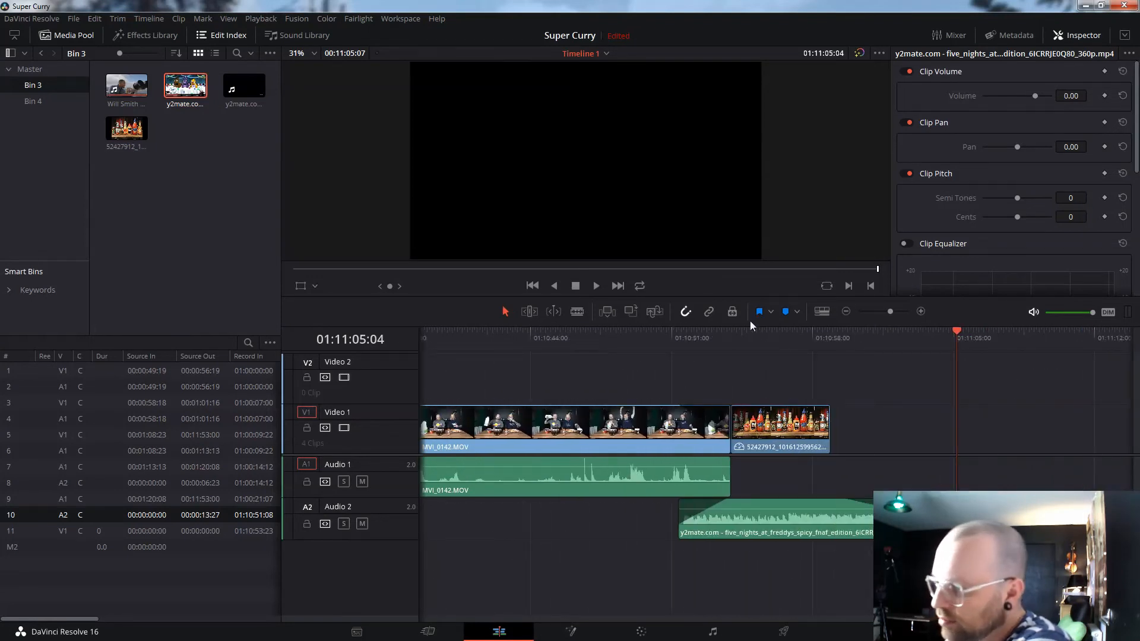
- Play the ending from just before the hot-sauce image, then open Bin 4's music clips
click(708, 340)
key(space)
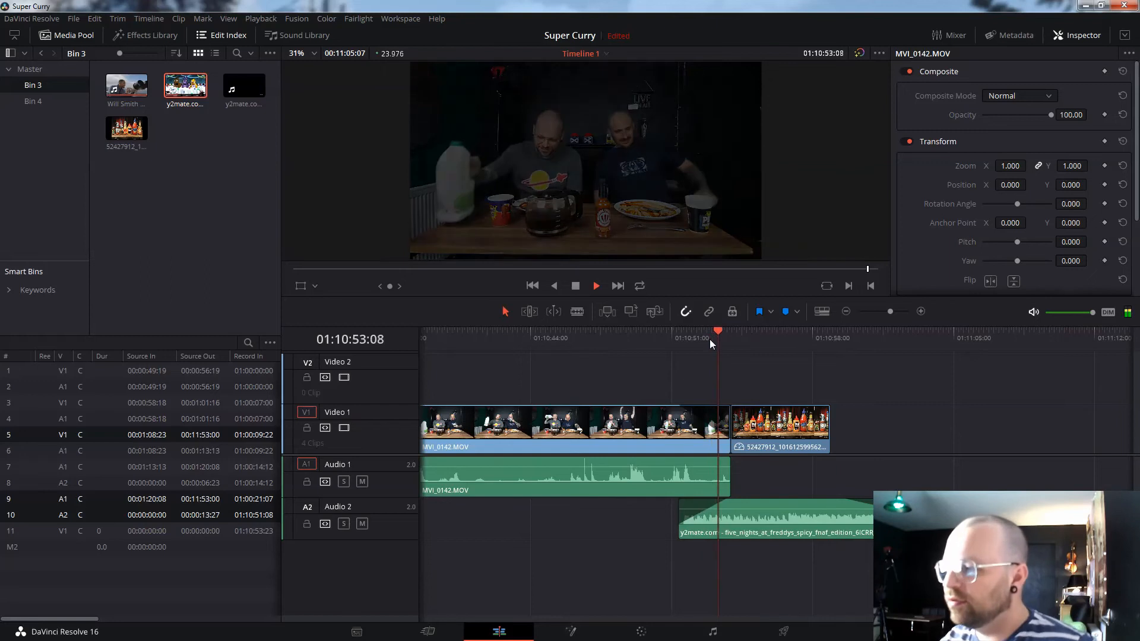
key(space)
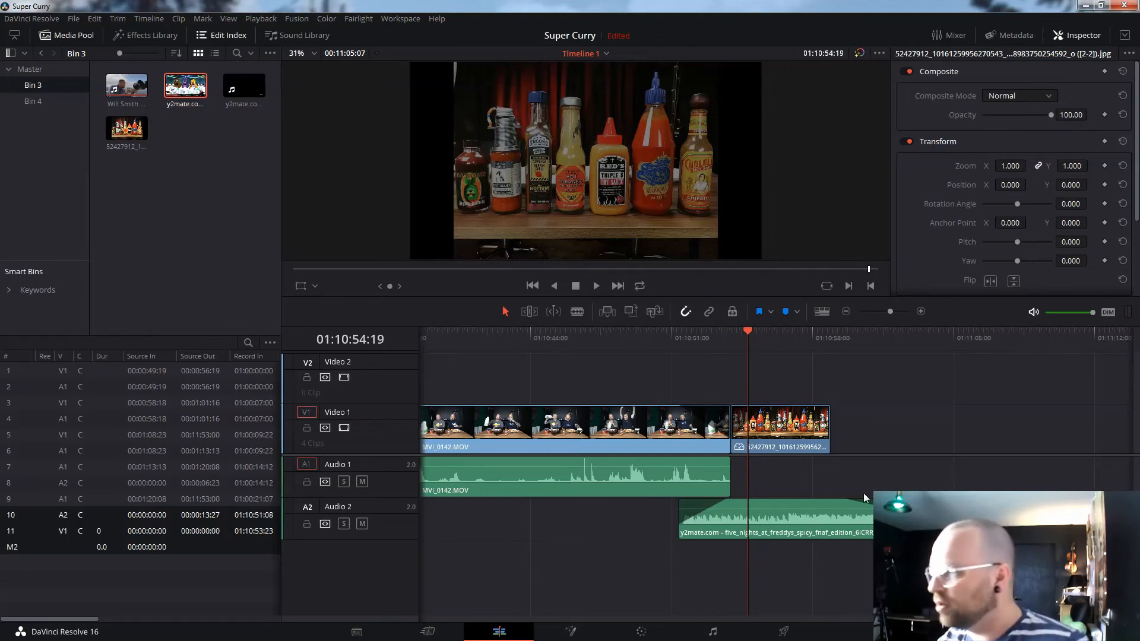
key(space)
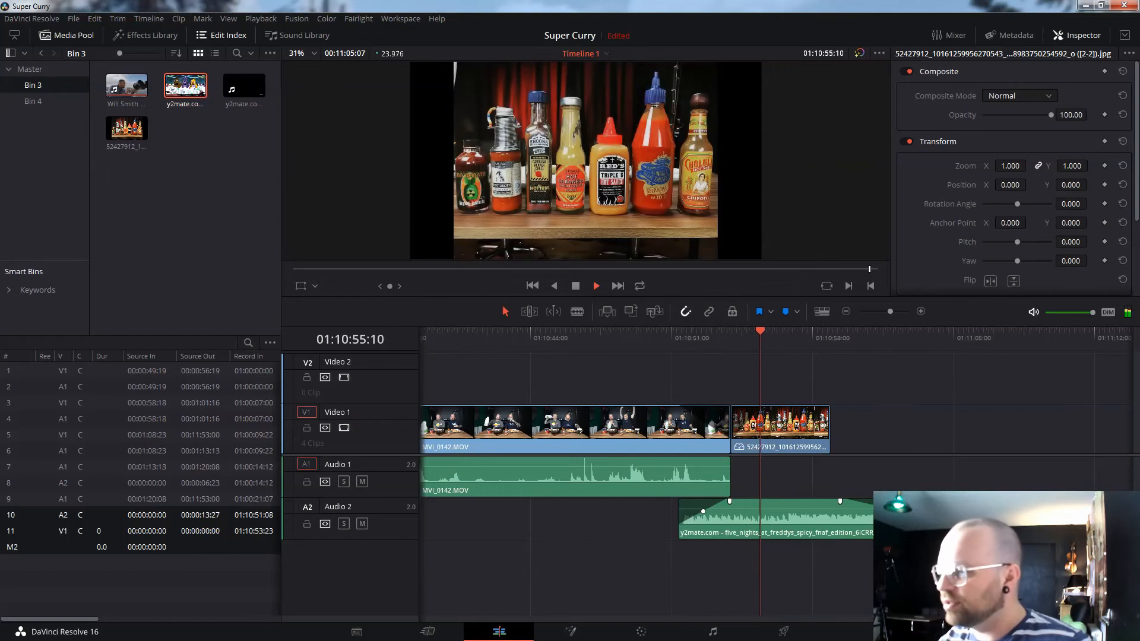
key(space)
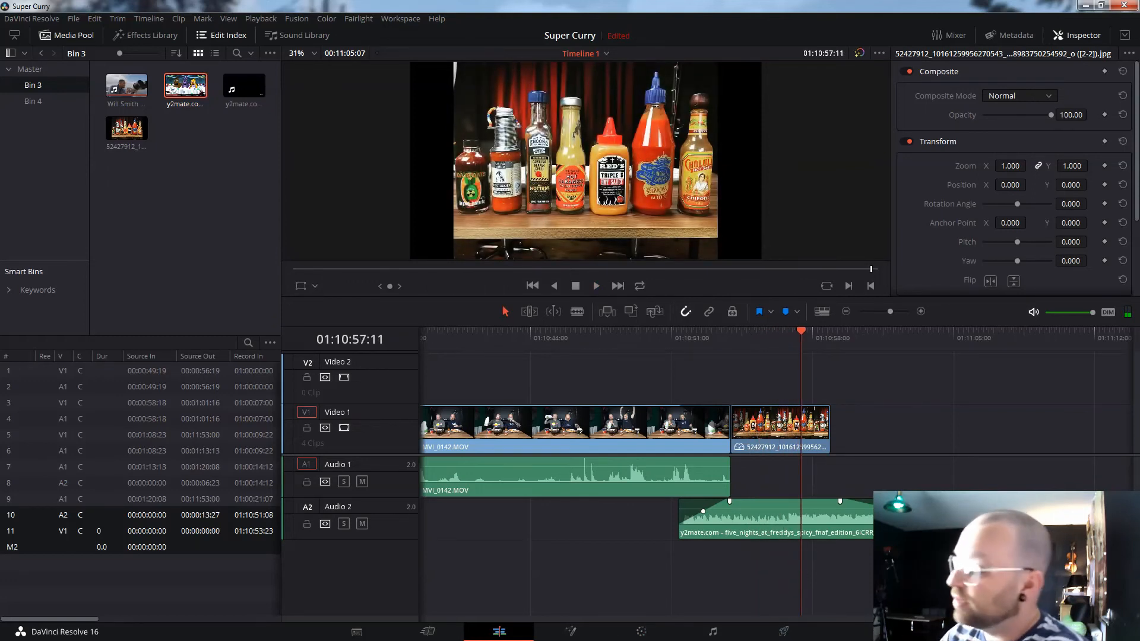
drag(1049, 619, 268, 612)
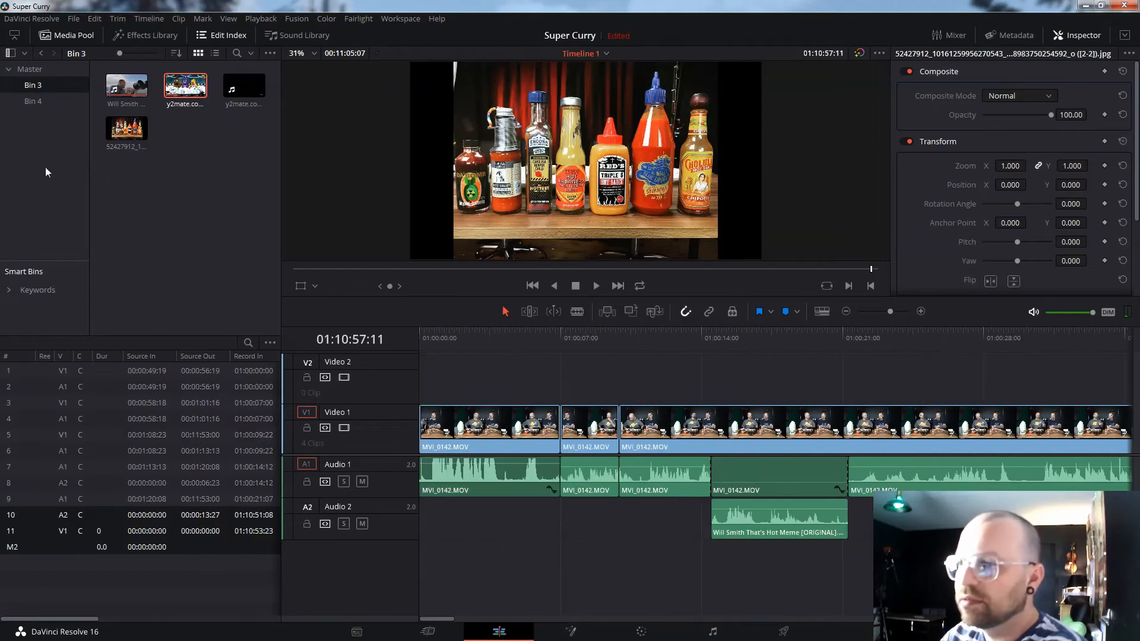
click(33, 101)
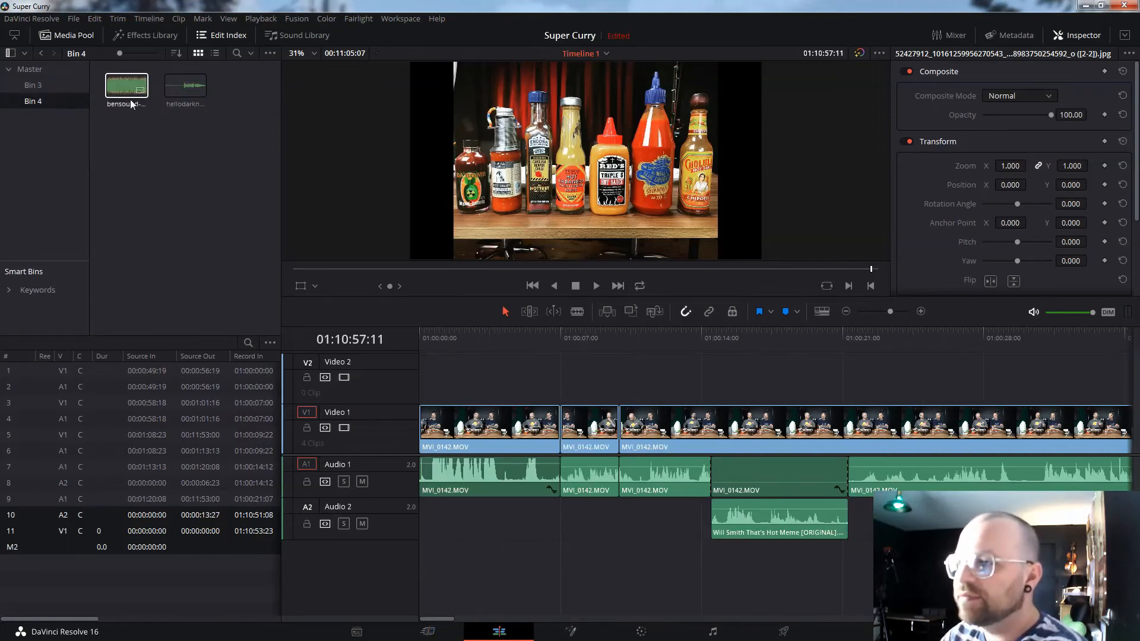
- Place bensound-jazzcomedy.mp3 on a new Audio 3 track from 01:00:00:00 and play it
drag(123, 89, 427, 571)
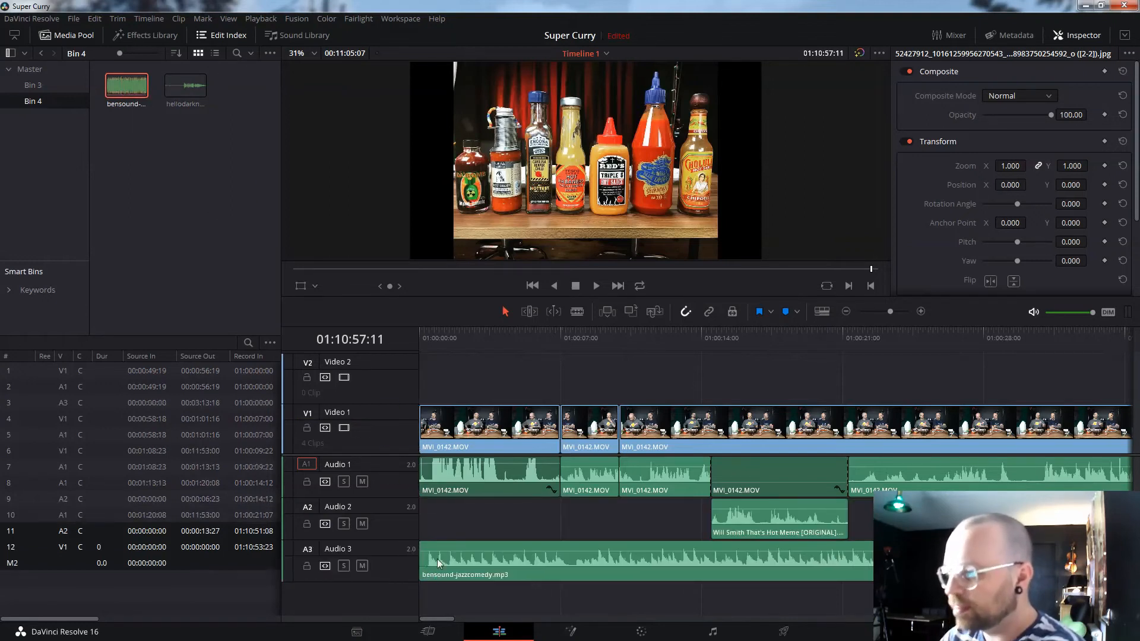
click(426, 343)
key(space)
key(space)
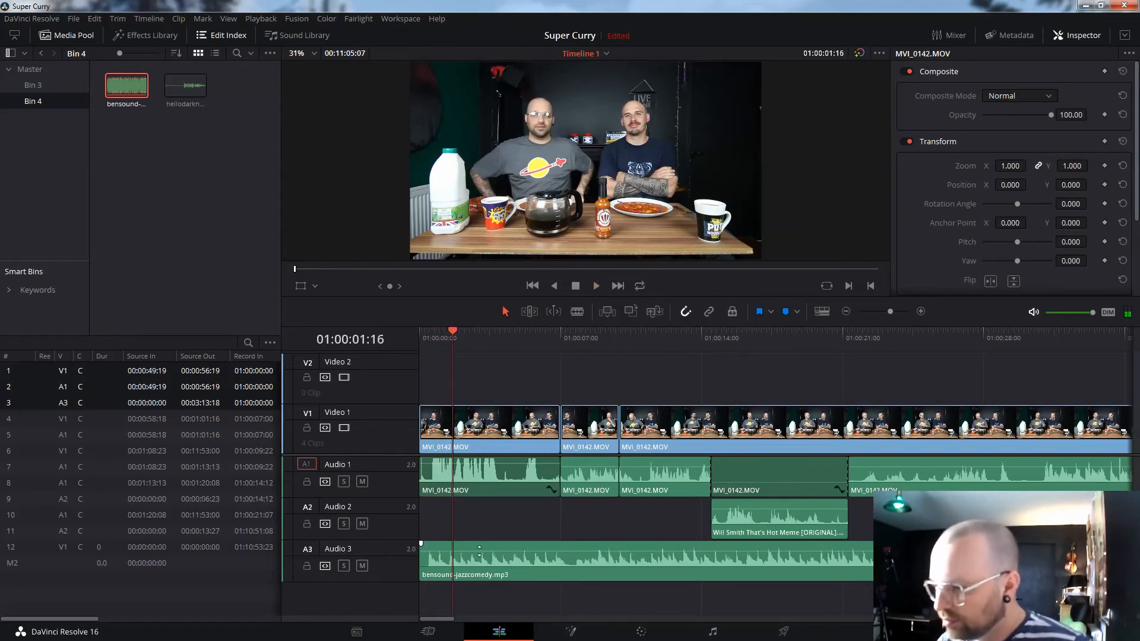
- Pull the jazz music's volume line down beneath the dialogue, checking the balance by playback
drag(493, 463, 495, 467)
key(space)
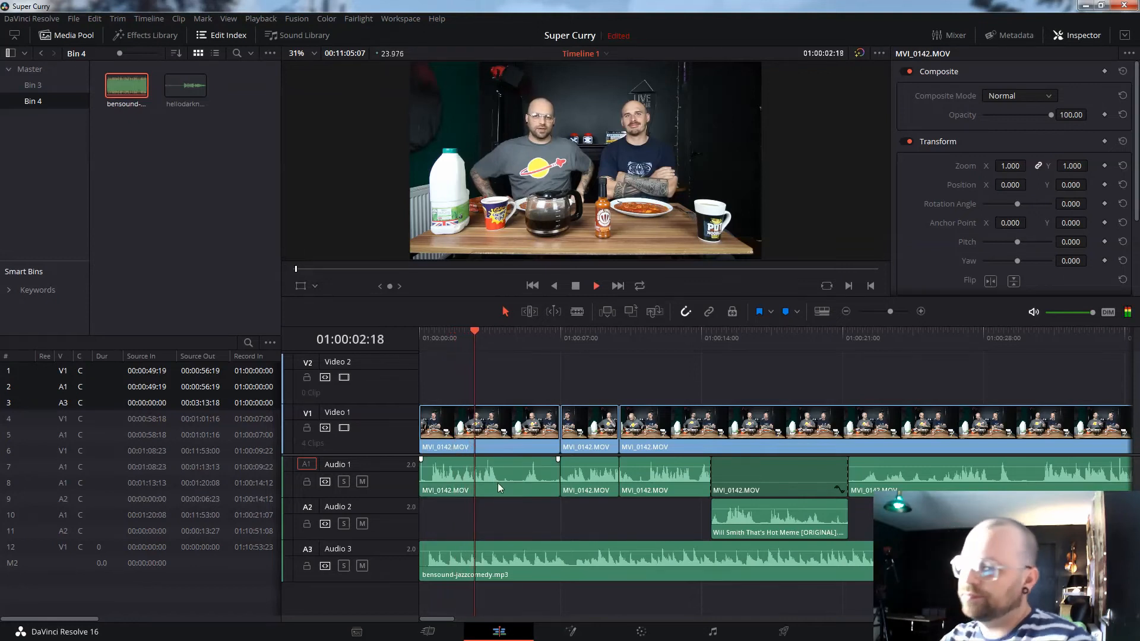
key(space)
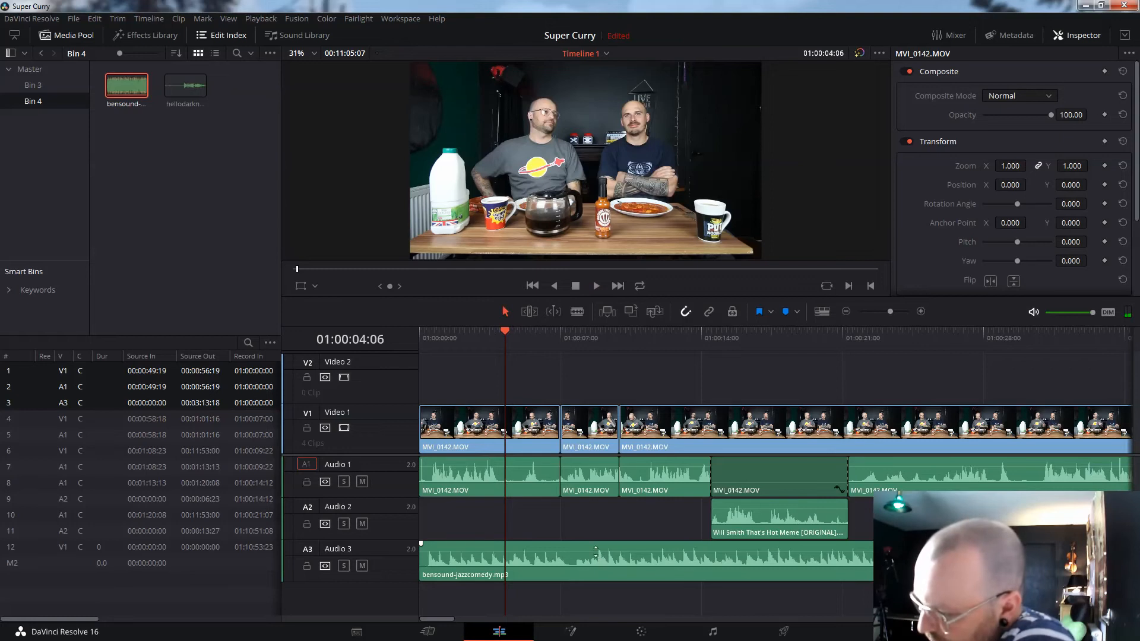
drag(596, 550, 595, 557)
key(space)
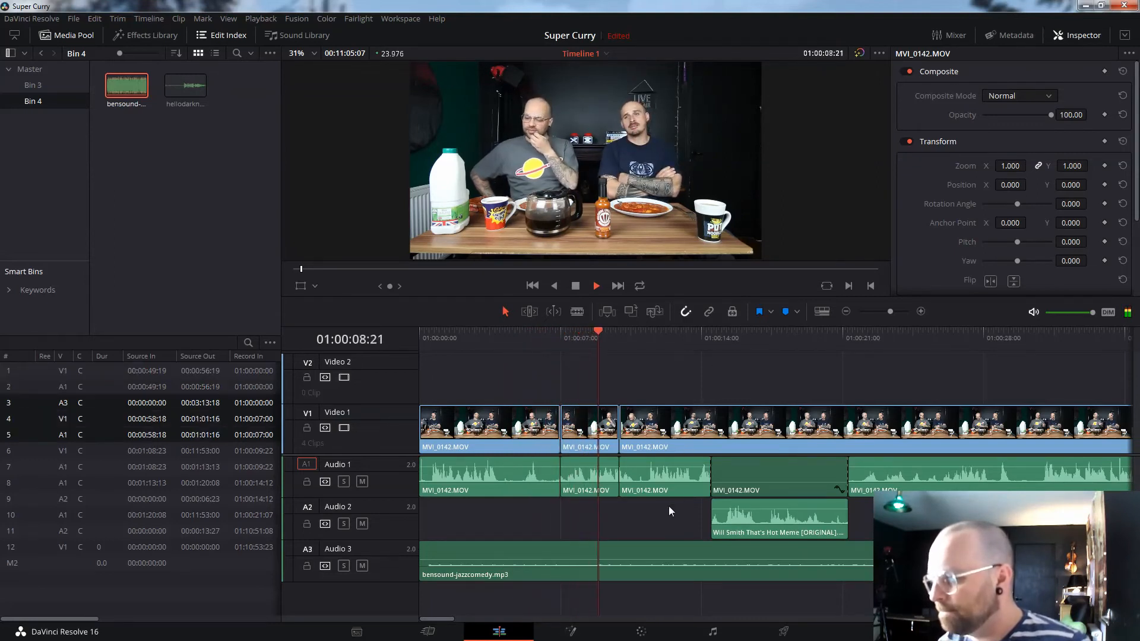
key(space)
drag(667, 560, 667, 553)
key(space)
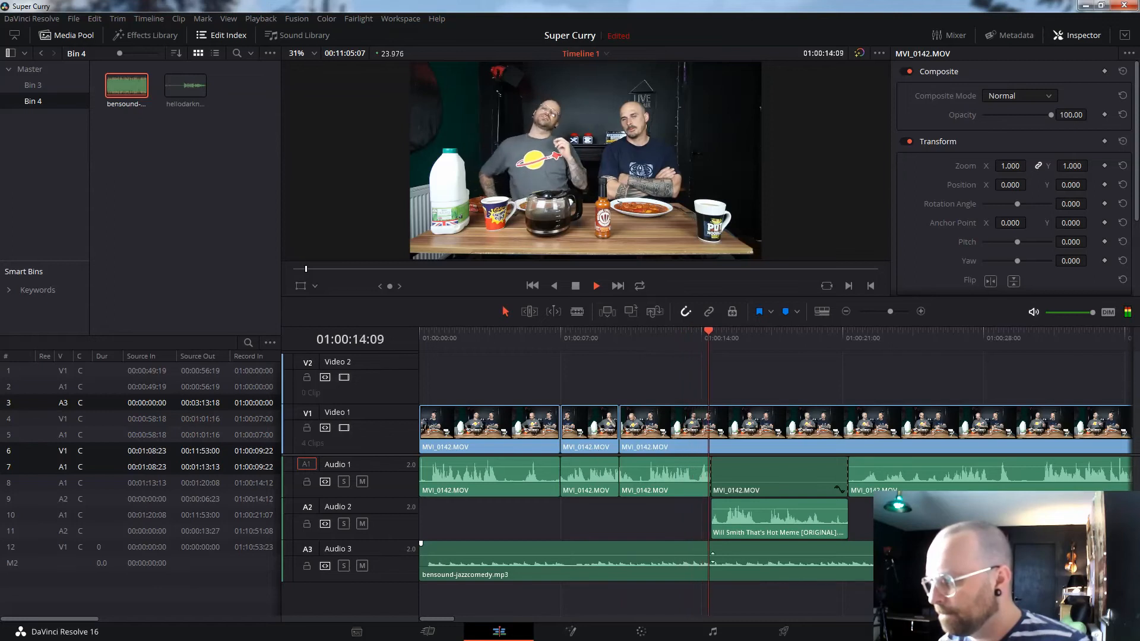
drag(776, 555, 776, 557)
key(space)
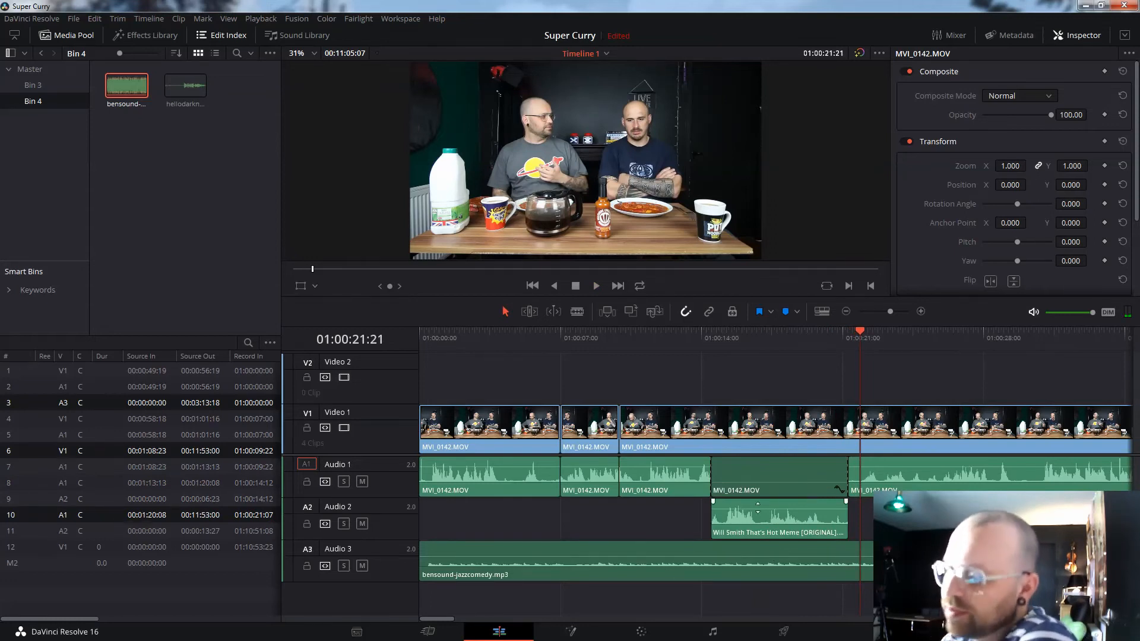
- Blade the jazz music on Audio 3 at 01:00:14:12 and 01:00:21:07
click(577, 312)
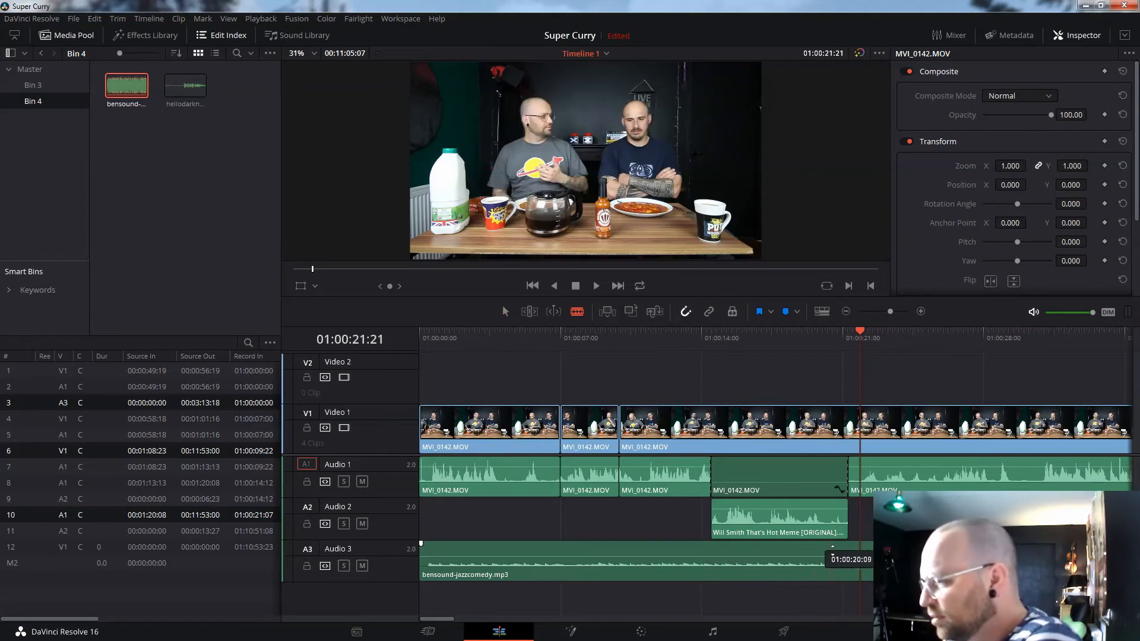
click(717, 566)
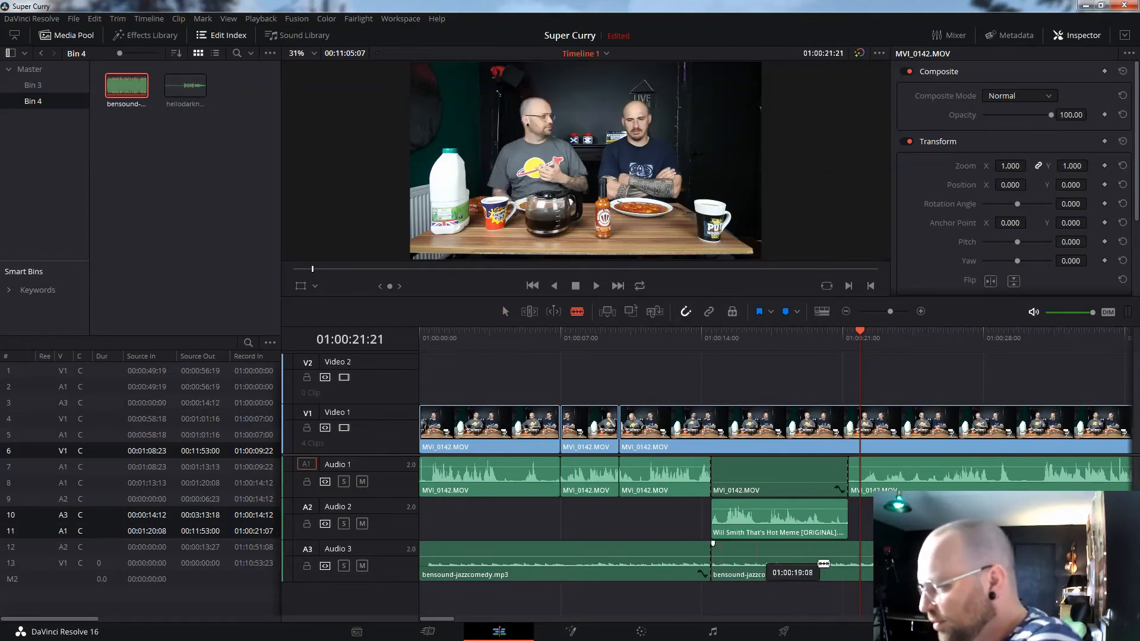
click(854, 564)
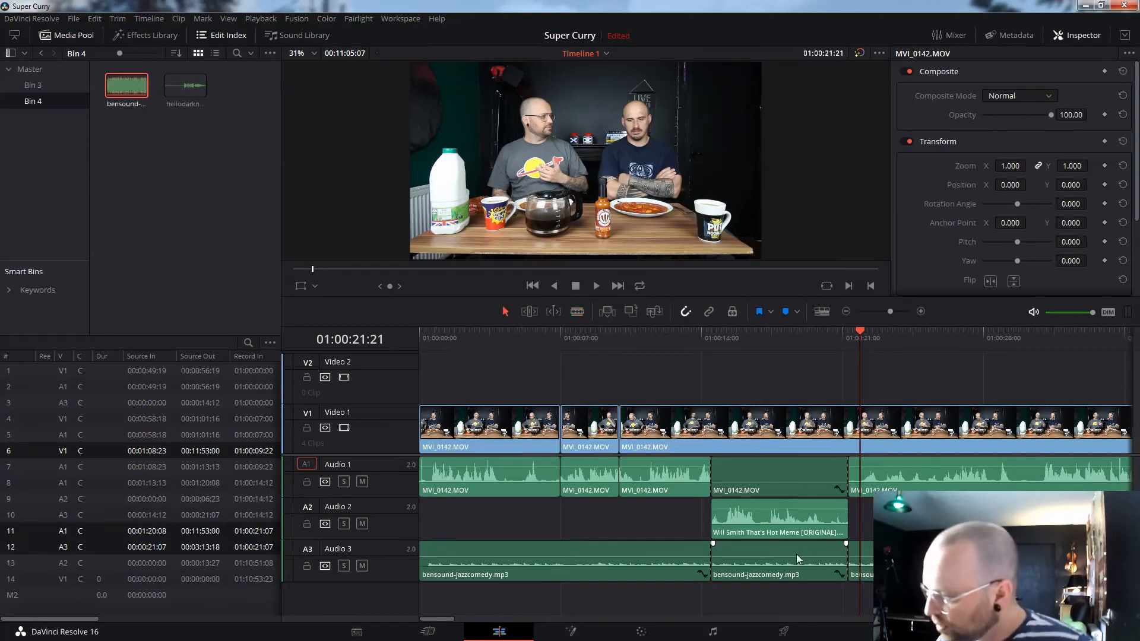
- Fade out the first jazz section and play back from about 01:00:11
drag(705, 545, 689, 543)
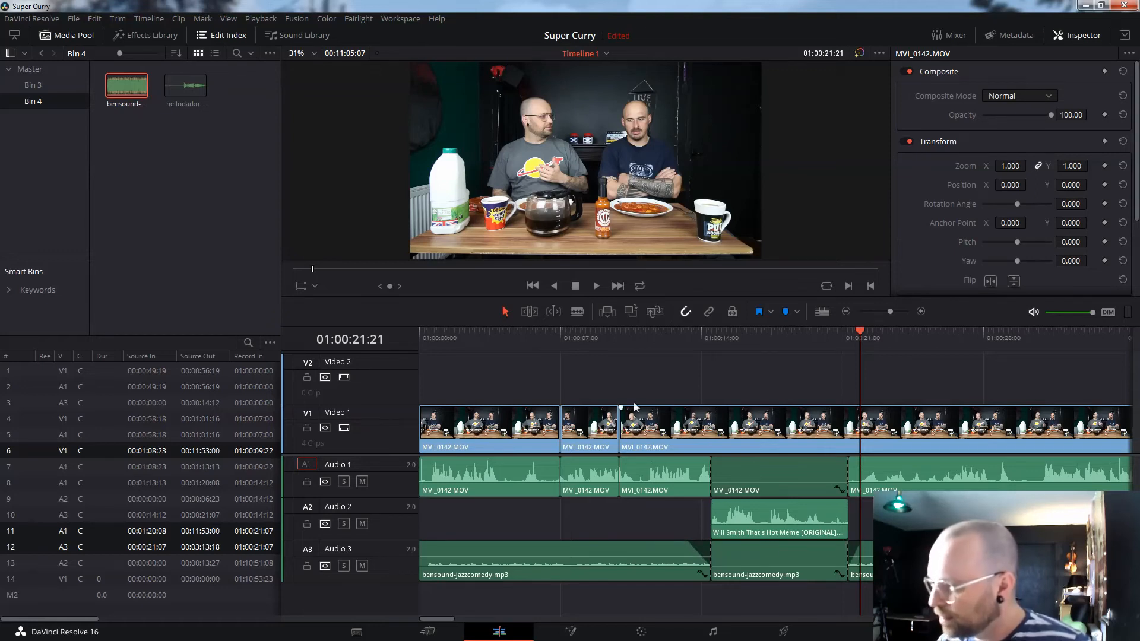
click(645, 340)
key(space)
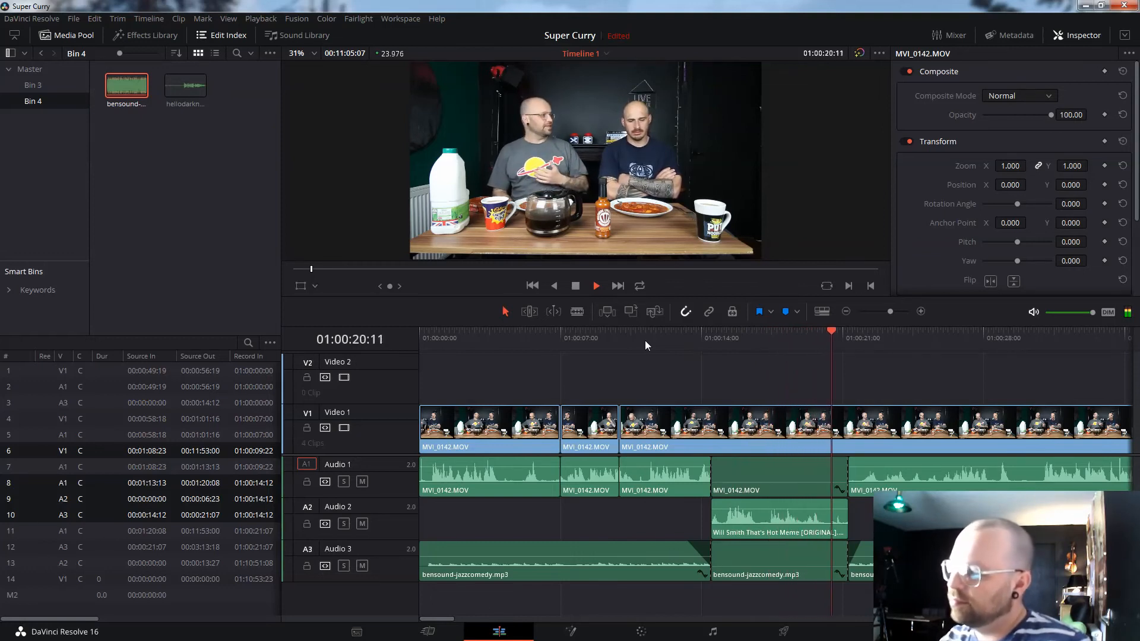
key(space)
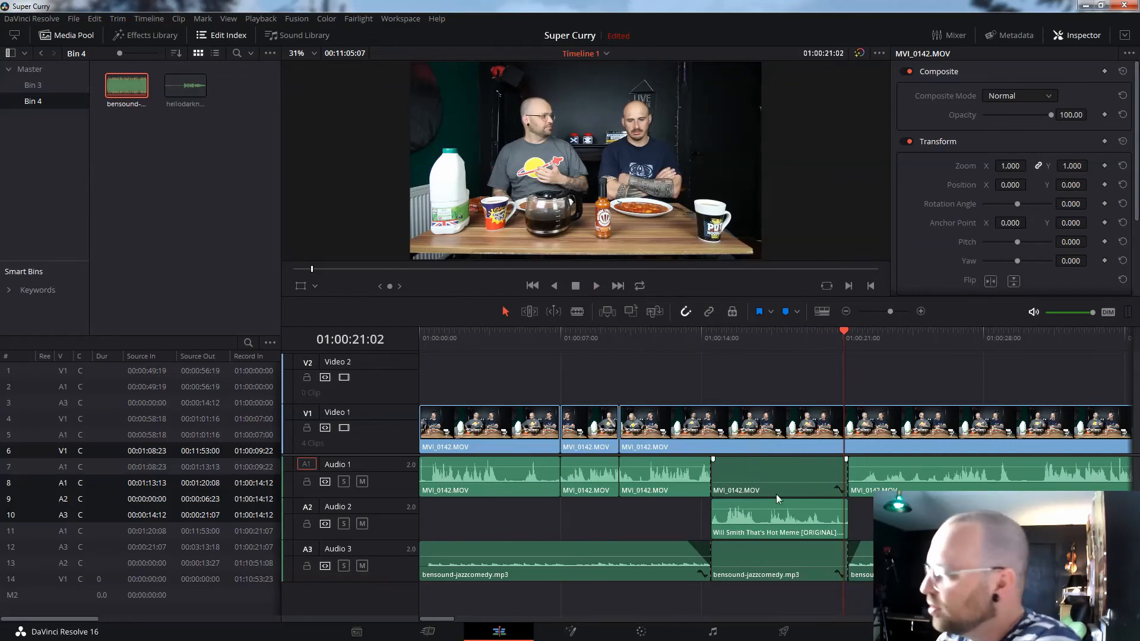
drag(417, 624, 610, 637)
- Copy the jazz clip and paste extra copies along Audio 3 to lengthen the music
right_click(622, 555)
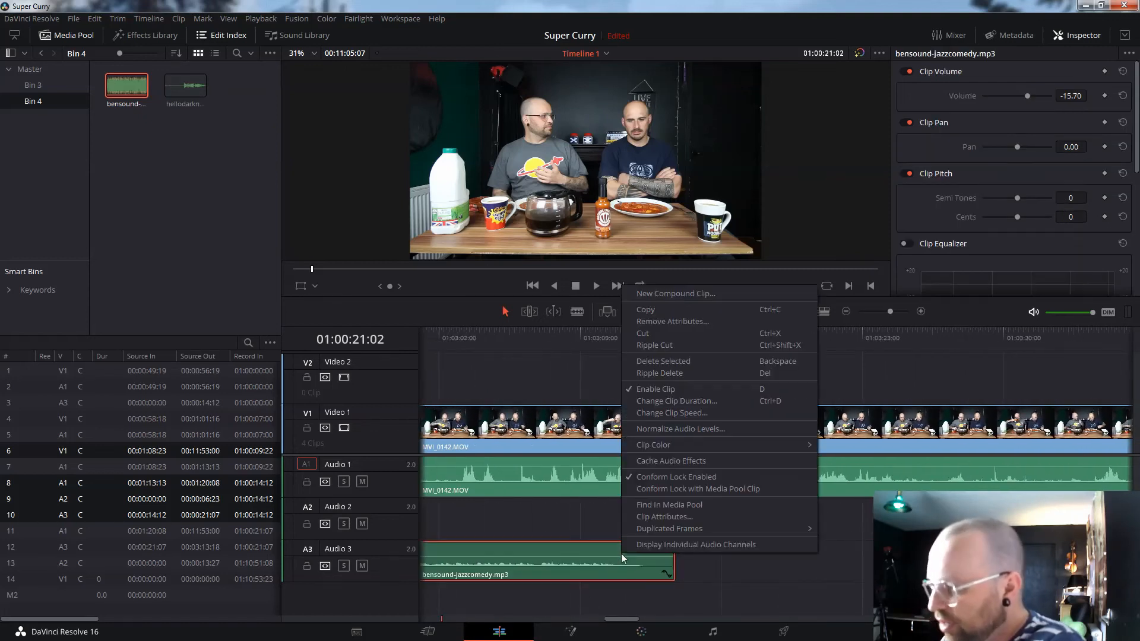
click(685, 309)
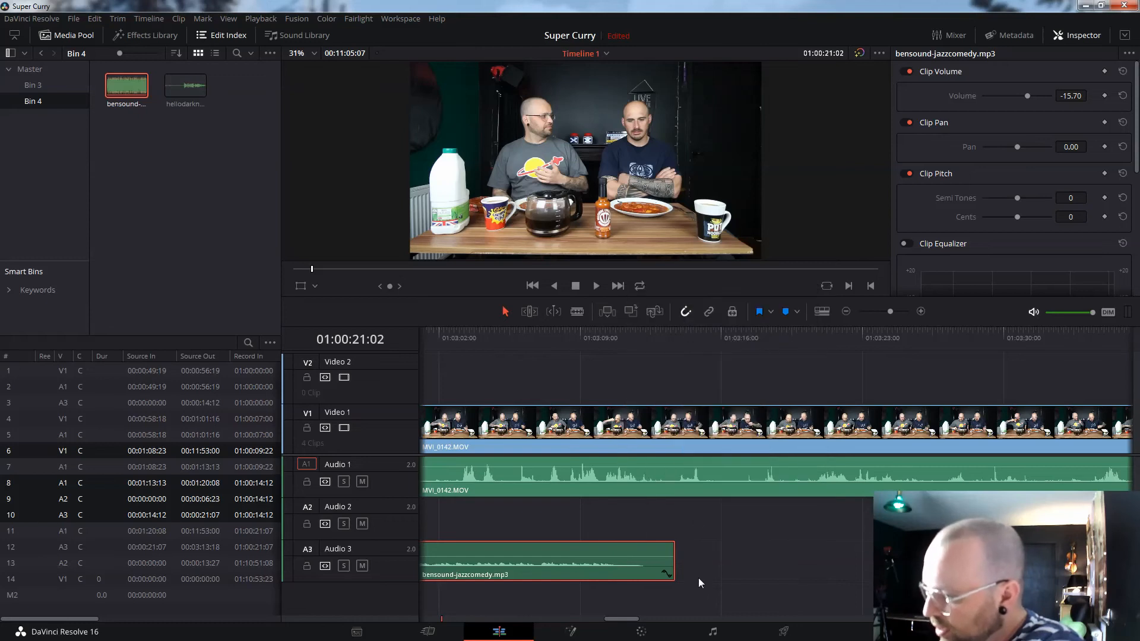
click(699, 578)
right_click(696, 558)
click(700, 562)
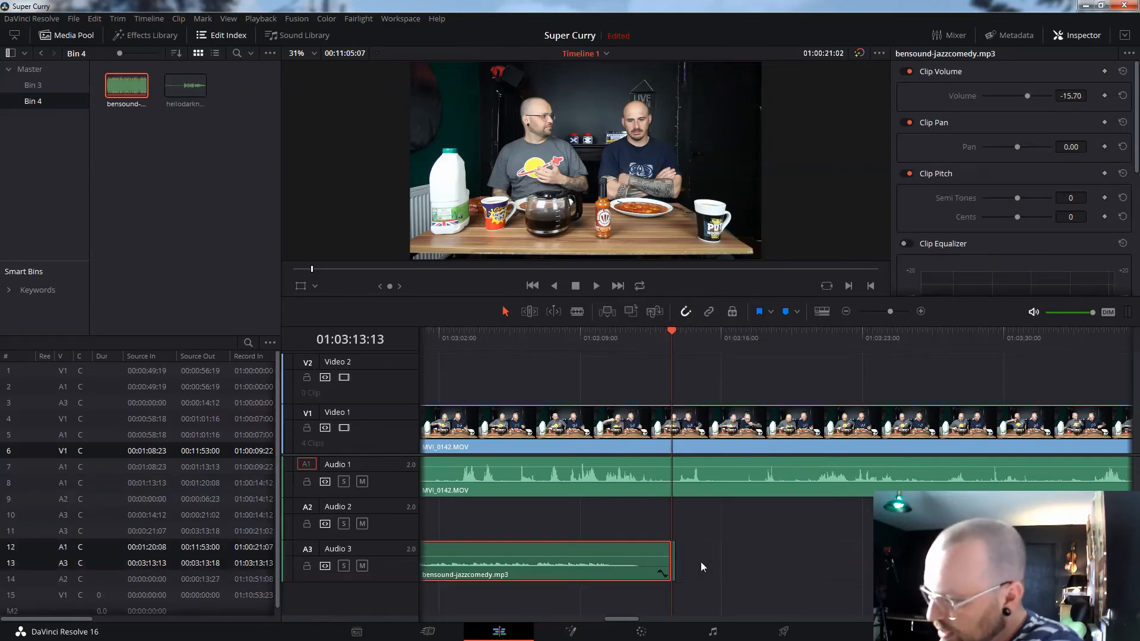
click(700, 561)
right_click(699, 562)
click(714, 566)
right_click(790, 558)
click(810, 564)
right_click(811, 556)
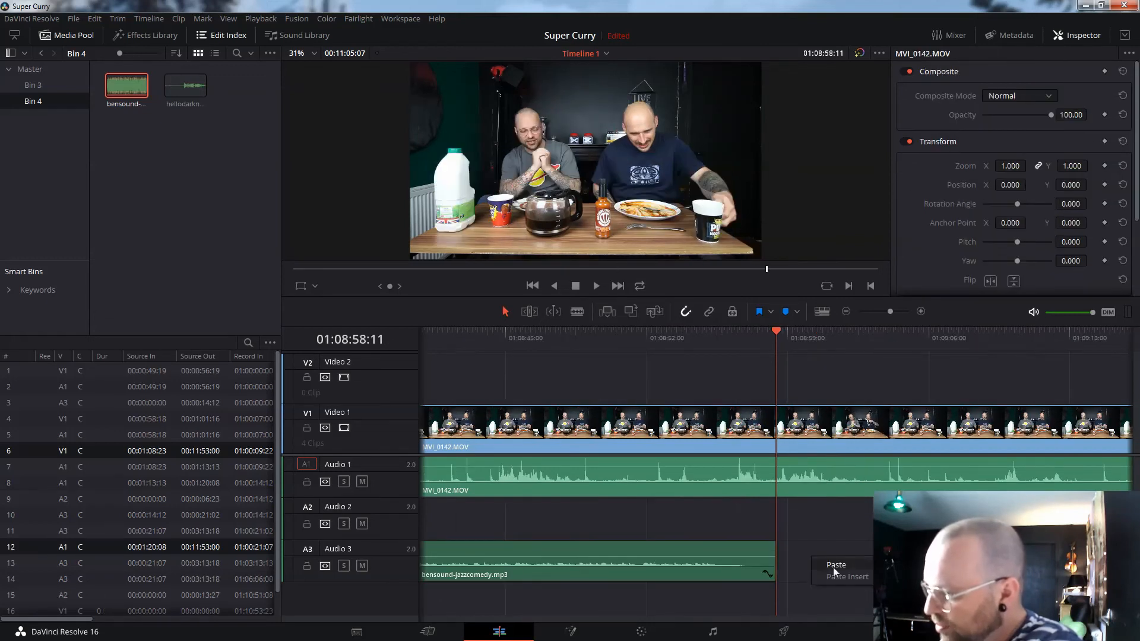
click(833, 565)
drag(1048, 619, 1020, 618)
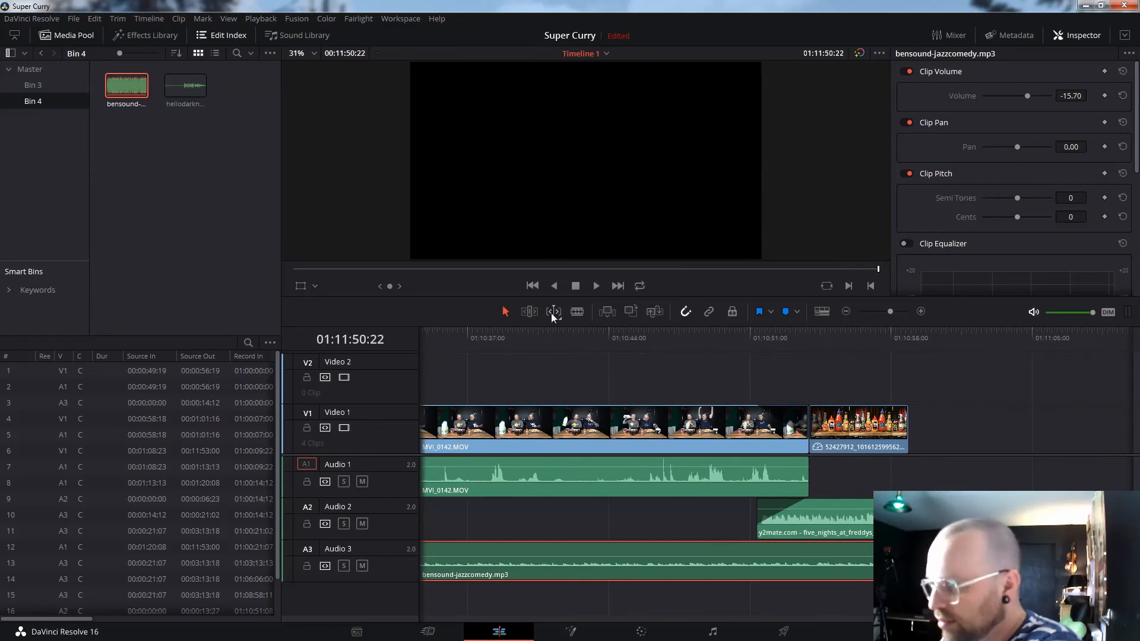
- Cut the jazz music where the Audio 2 clip starts, delete the remainder, fade it out, and review
click(758, 550)
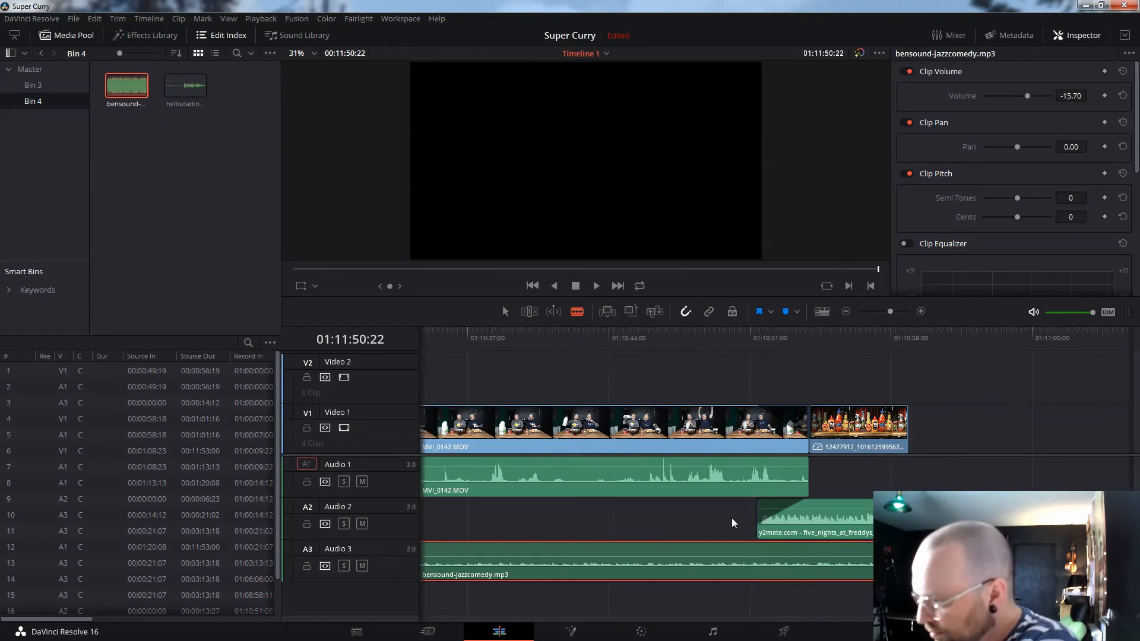
click(757, 559)
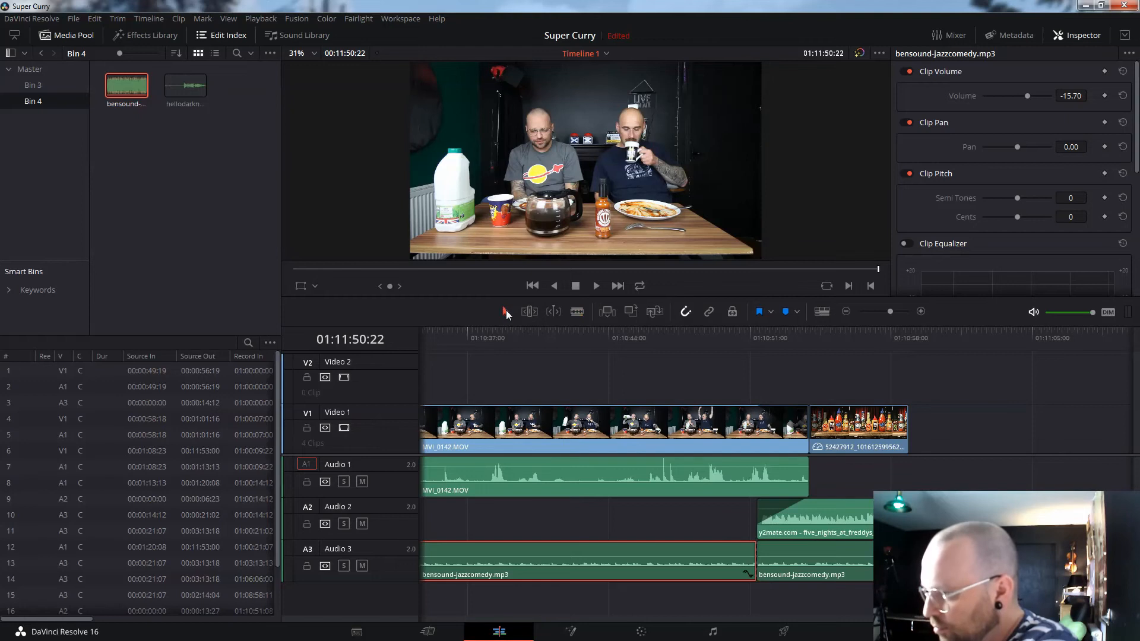
click(885, 560)
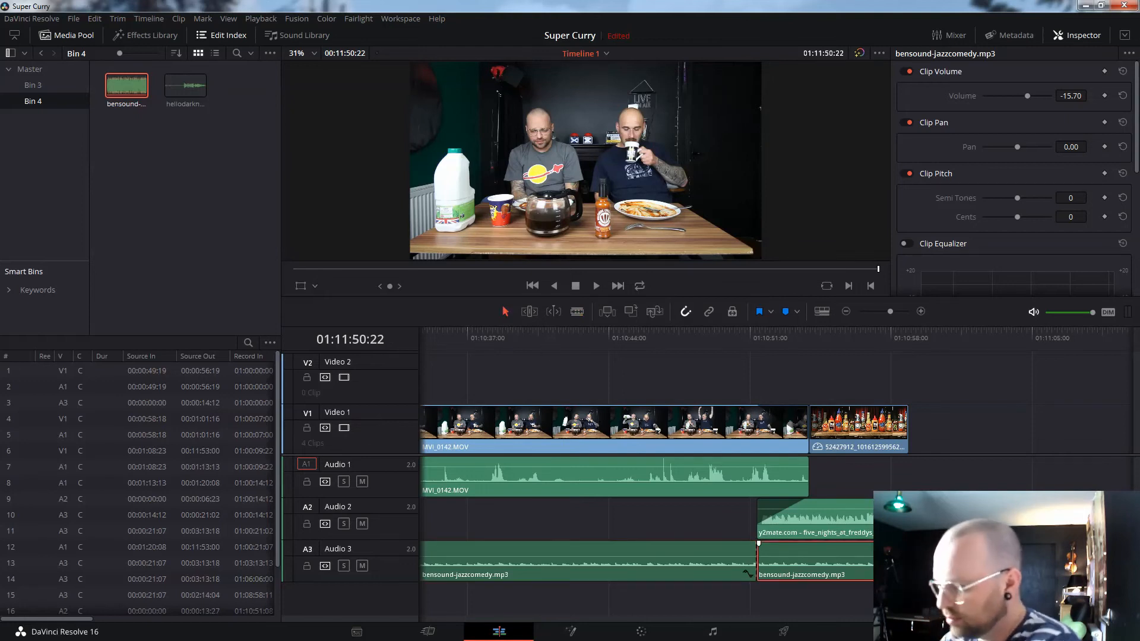
key(Delete)
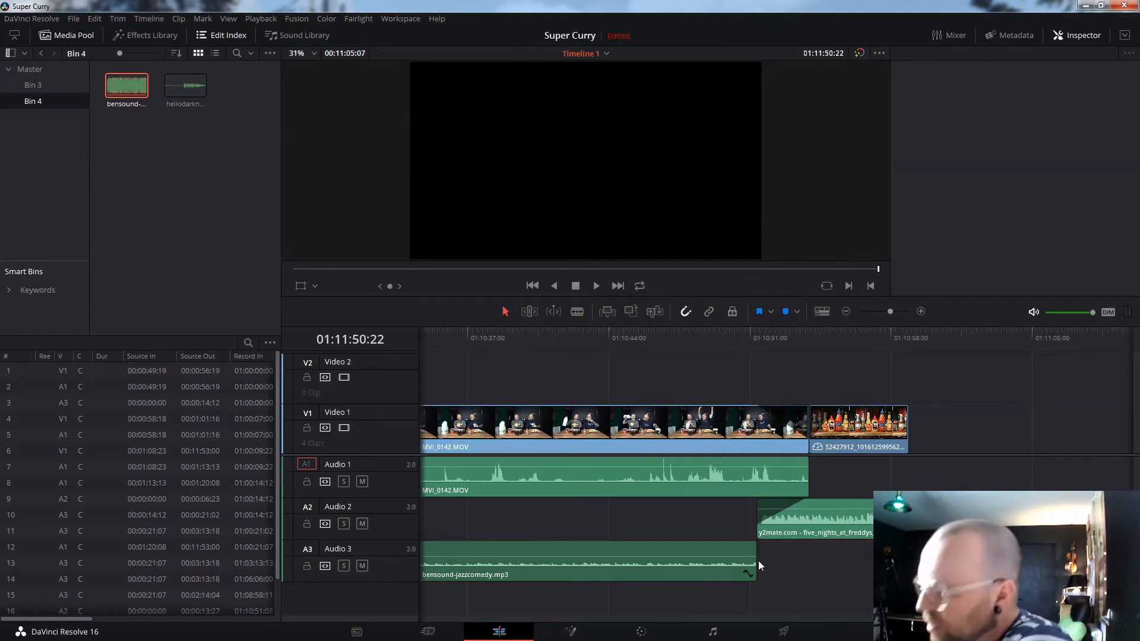
drag(753, 544, 705, 544)
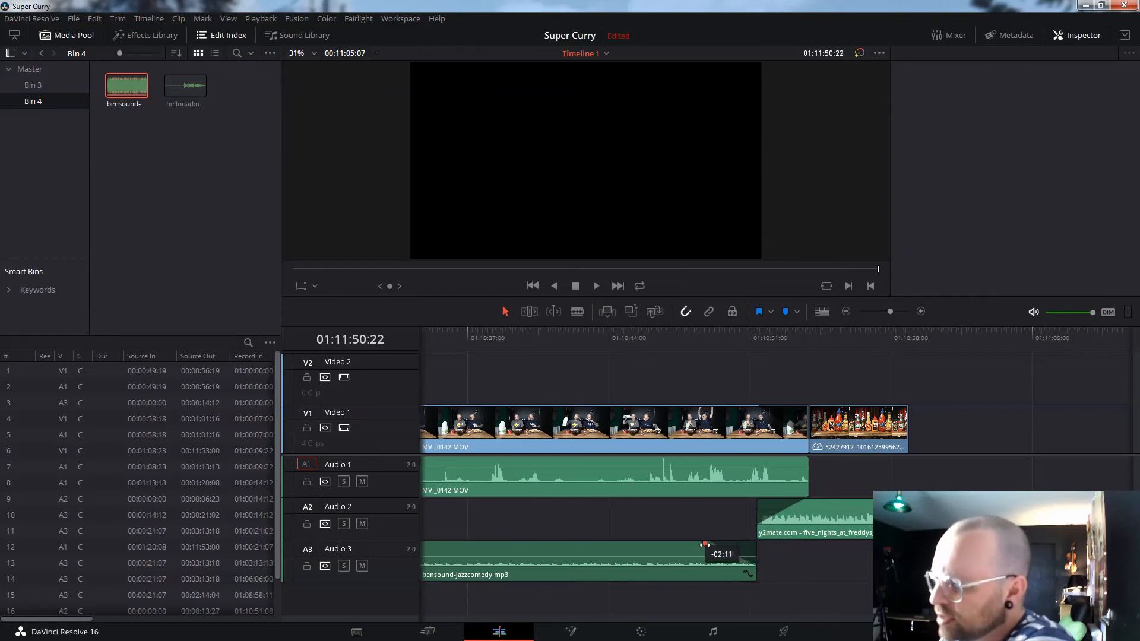
click(444, 343)
key(space)
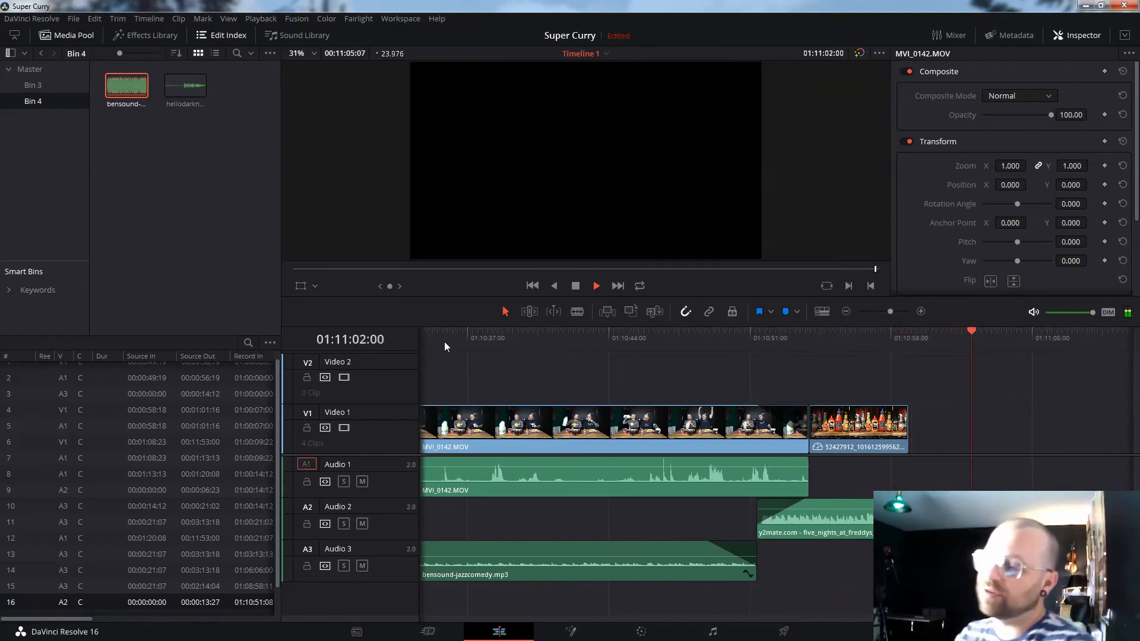
- Extend the hot-sauce JPG clip on Video 1 further along the timeline and play it
click(892, 437)
drag(905, 437, 1037, 428)
click(827, 343)
key(space)
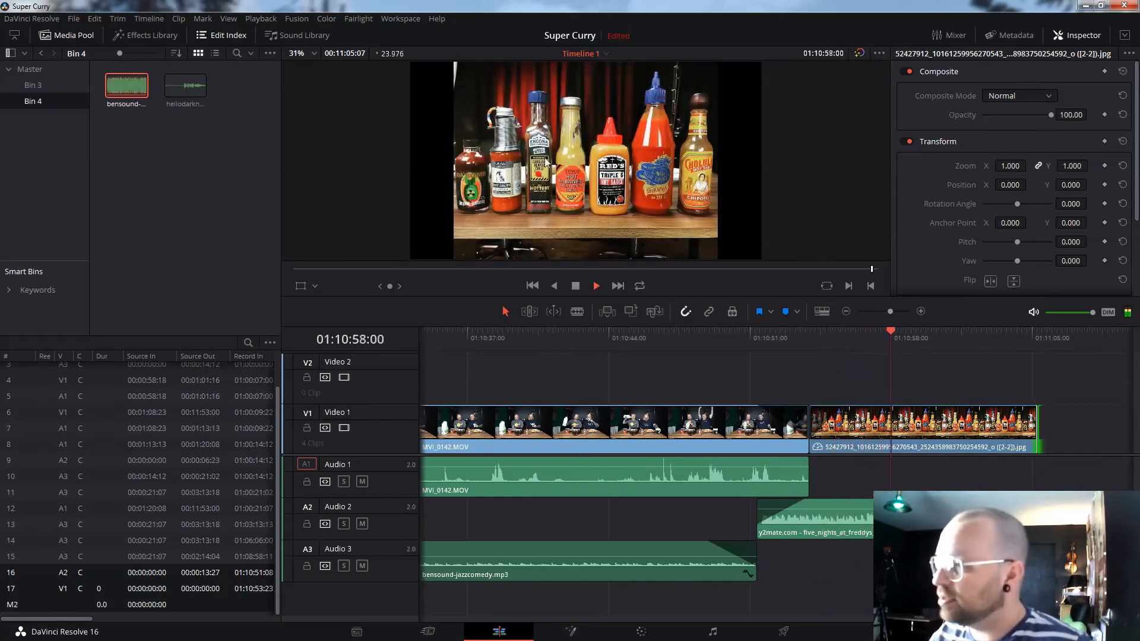
key(space)
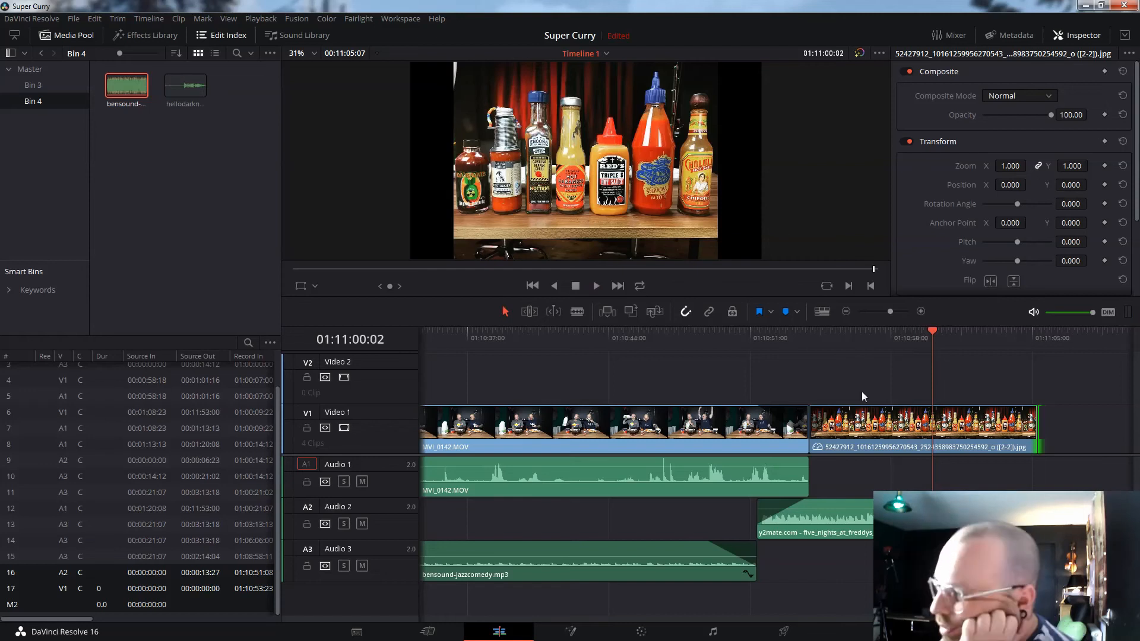
- Scale up the hot-sauce image with the Transform overlay to fill the frame, then go to Deliver
click(316, 287)
click(327, 303)
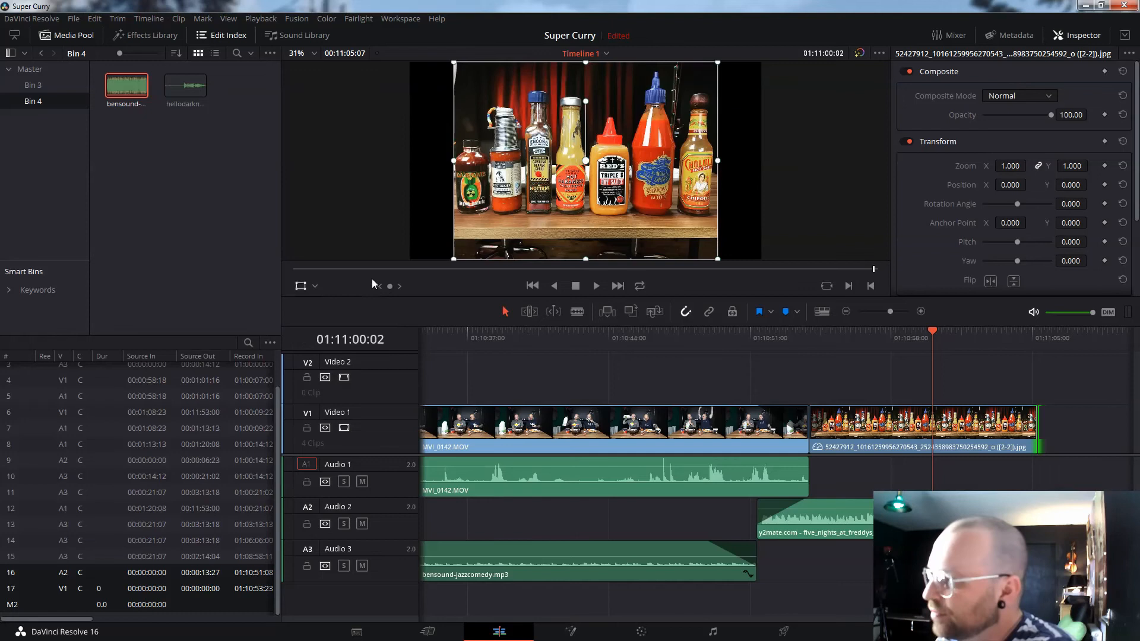
drag(459, 254, 330, 296)
click(744, 336)
key(space)
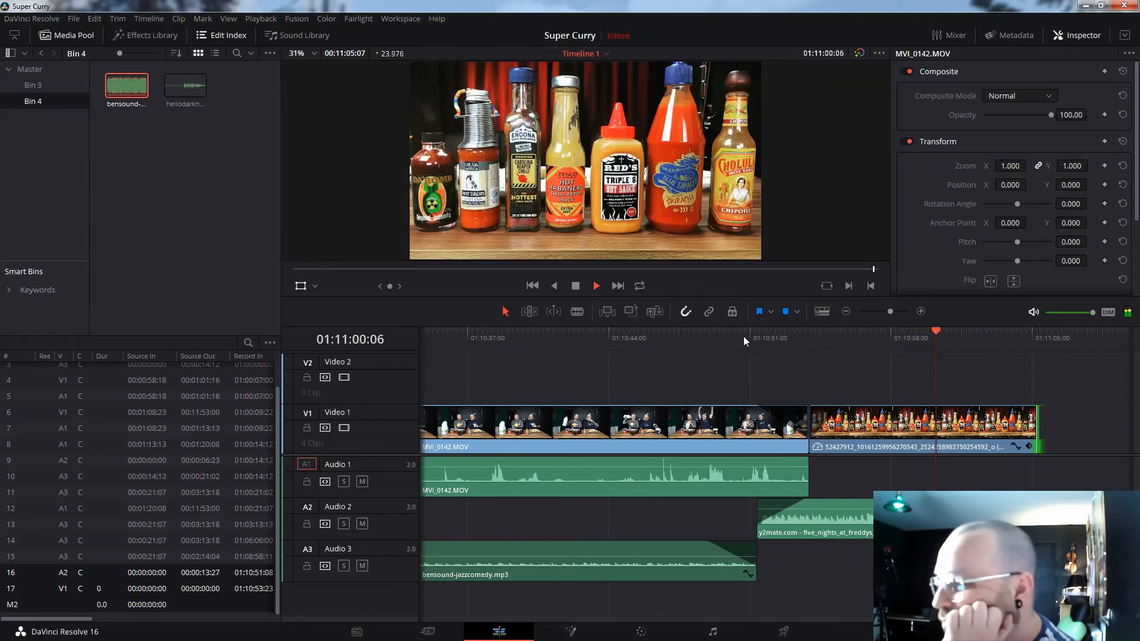
key(space)
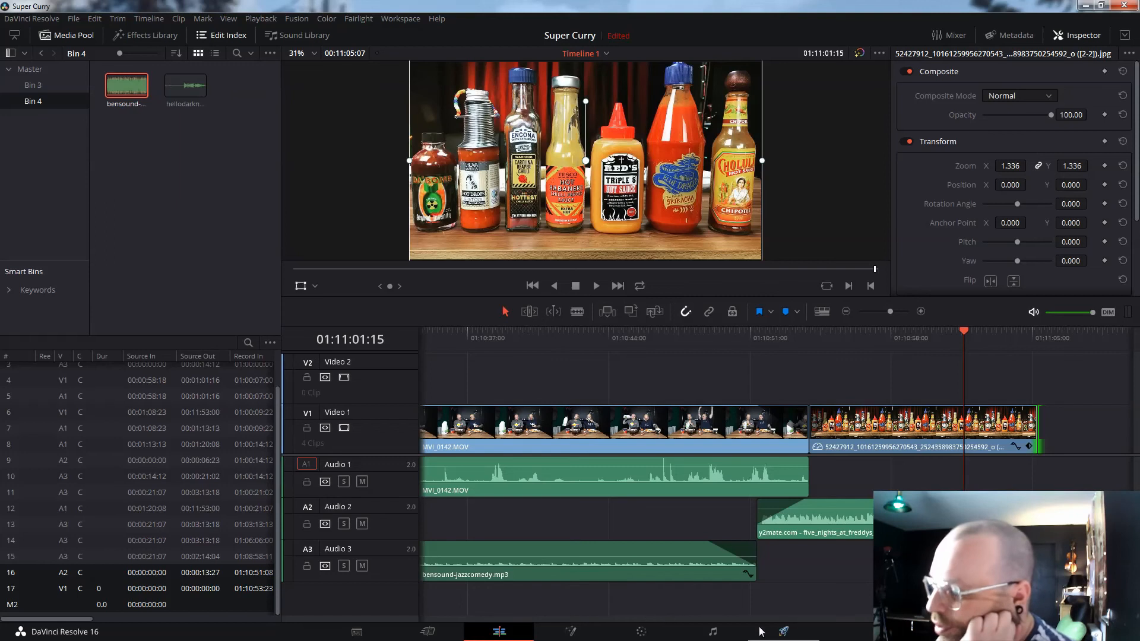
click(784, 632)
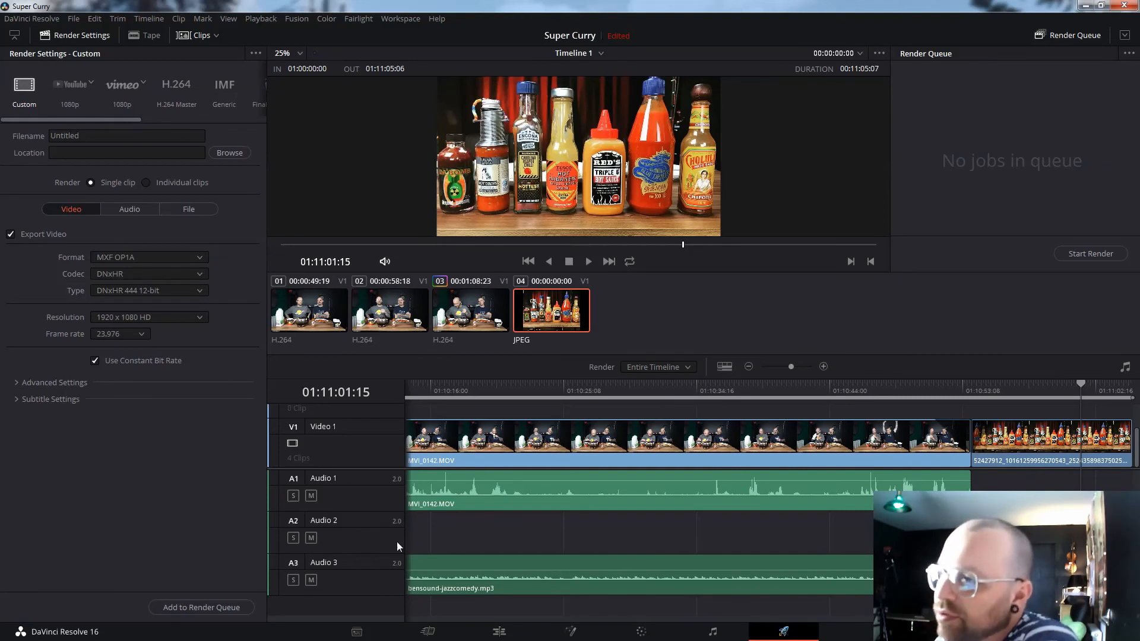
- Apply the YouTube 1080p preset with MP4 format and set the render location to Expansion Drive (F:)
click(66, 95)
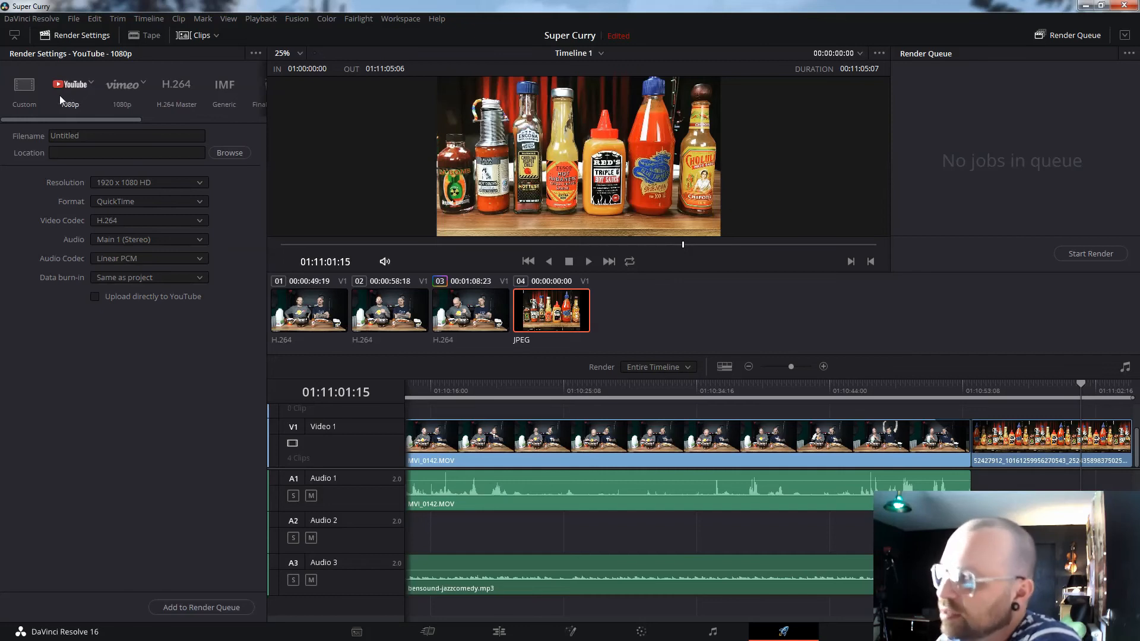
click(192, 205)
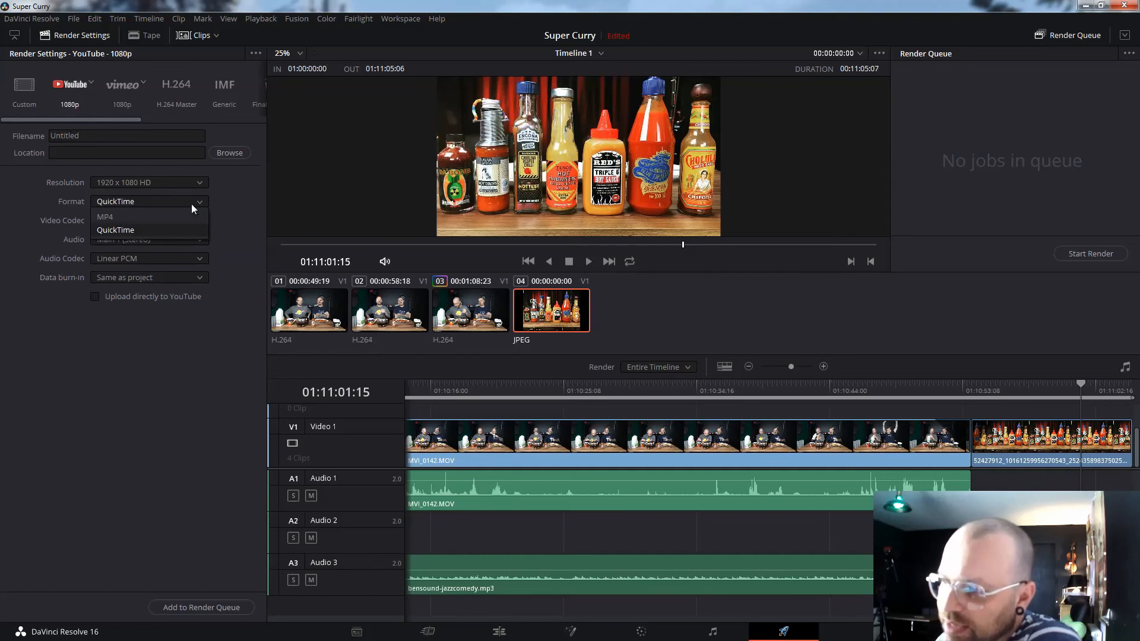
click(168, 211)
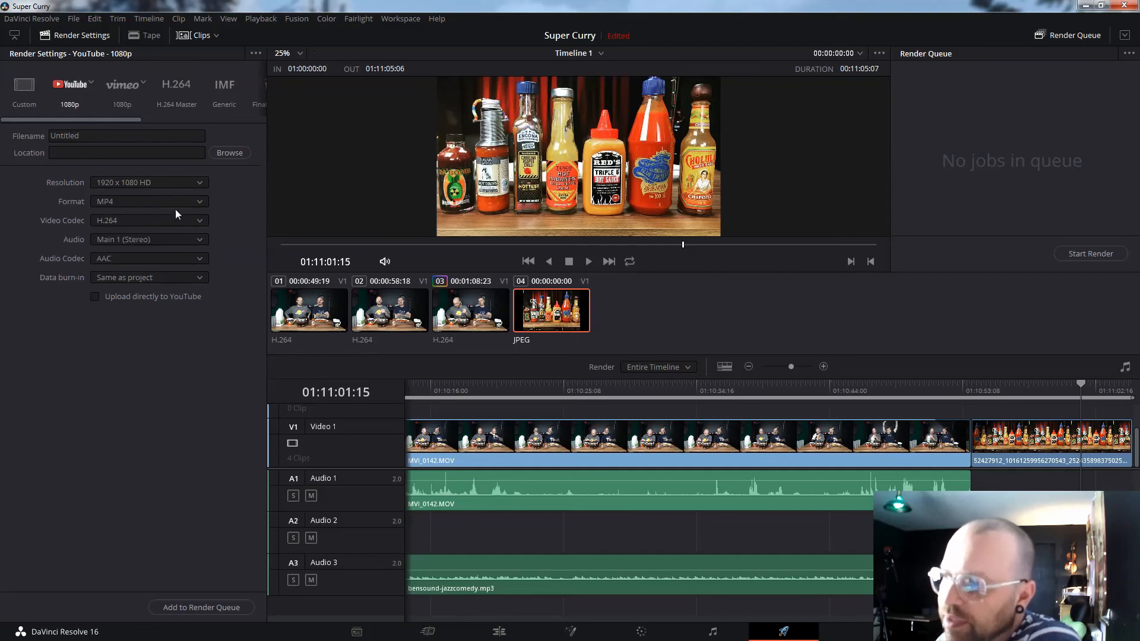
click(240, 155)
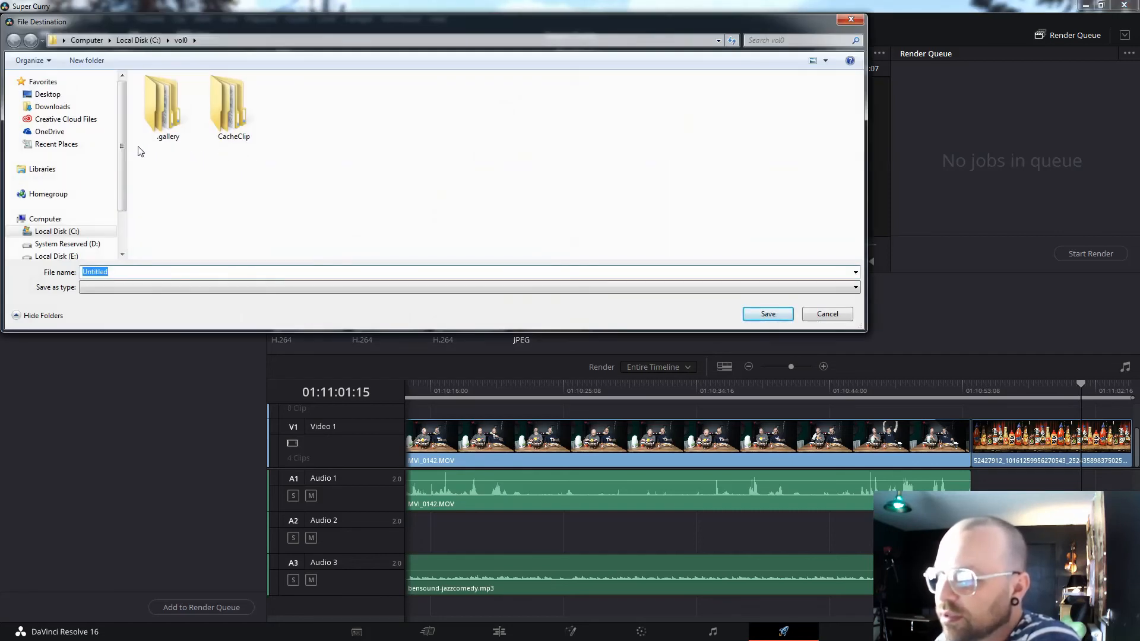
scroll(120, 157, down, 2)
click(100, 212)
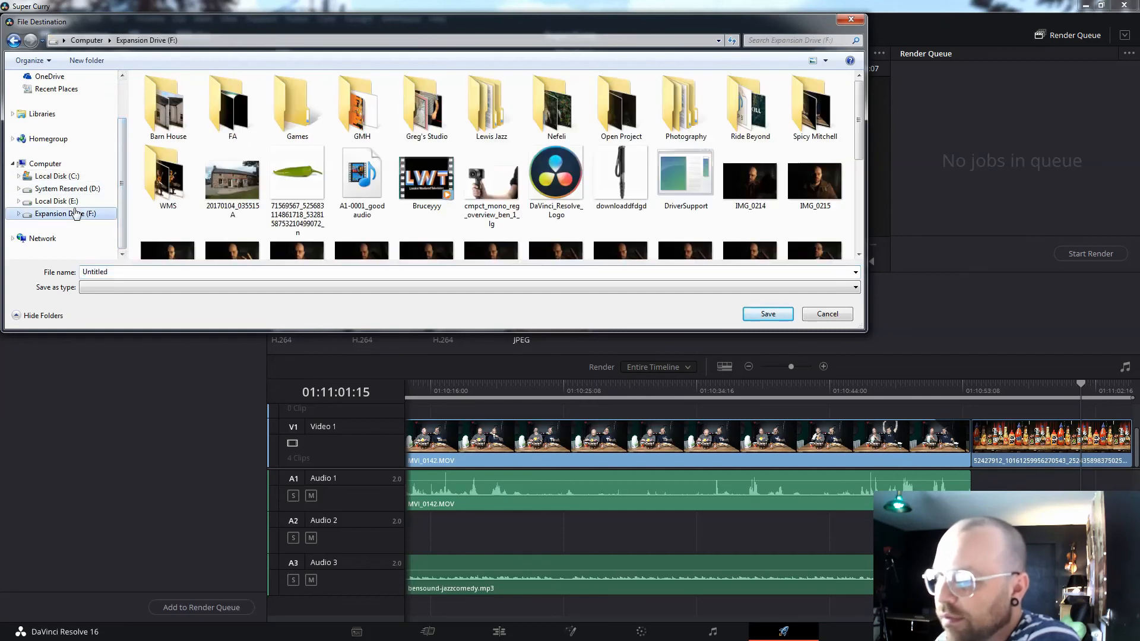
click(768, 314)
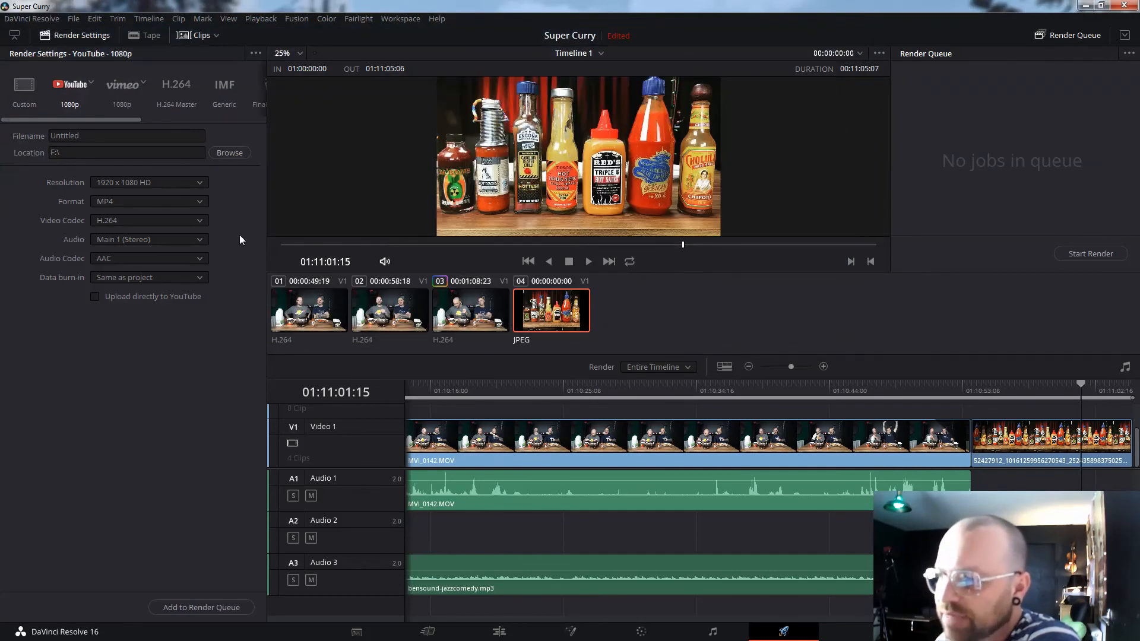
- Name the export 'Super Spicy', add it to the render queue, and start rendering
click(118, 137)
key(BackSpace)
key(BackSpace)
key(BackSpace)
key(BackSpace)
key(BackSpace)
text(Super Spicy)
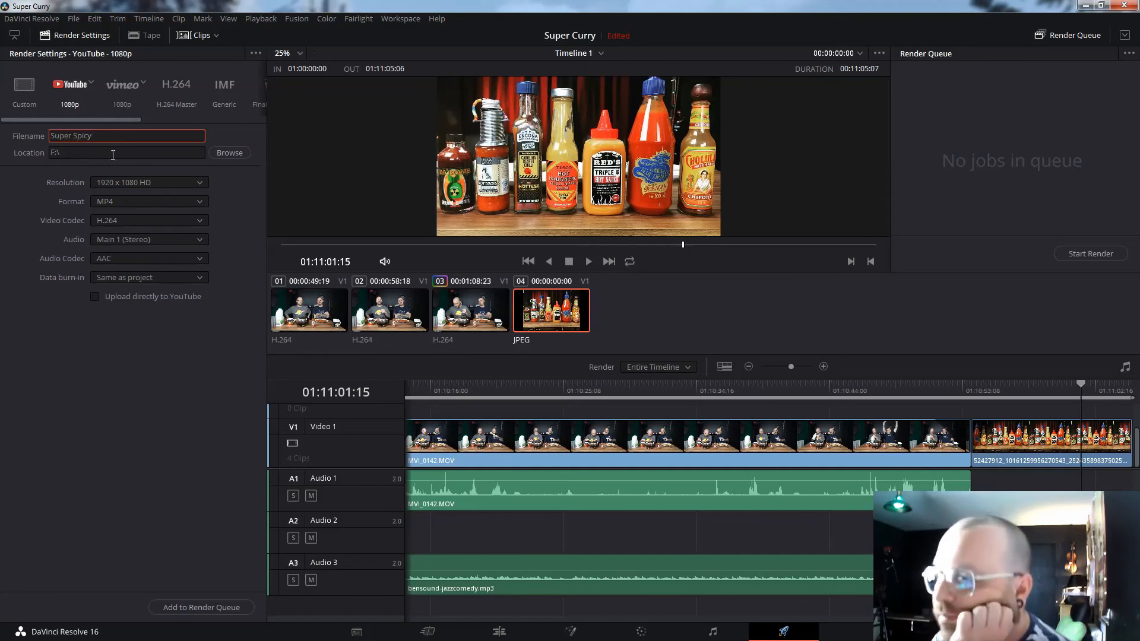
click(87, 321)
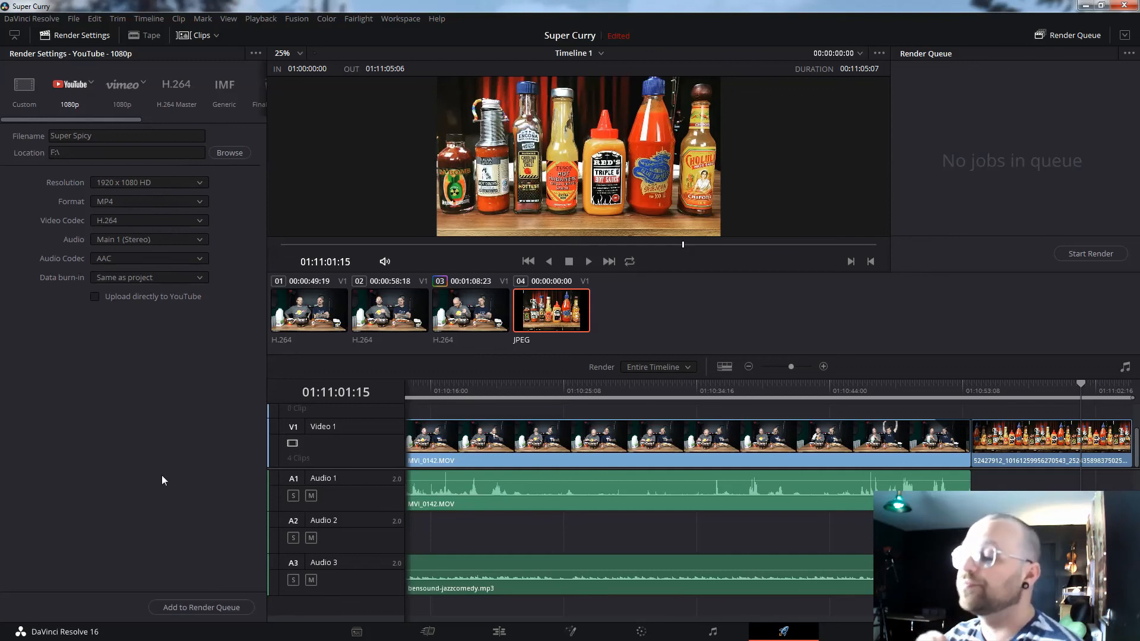
click(208, 607)
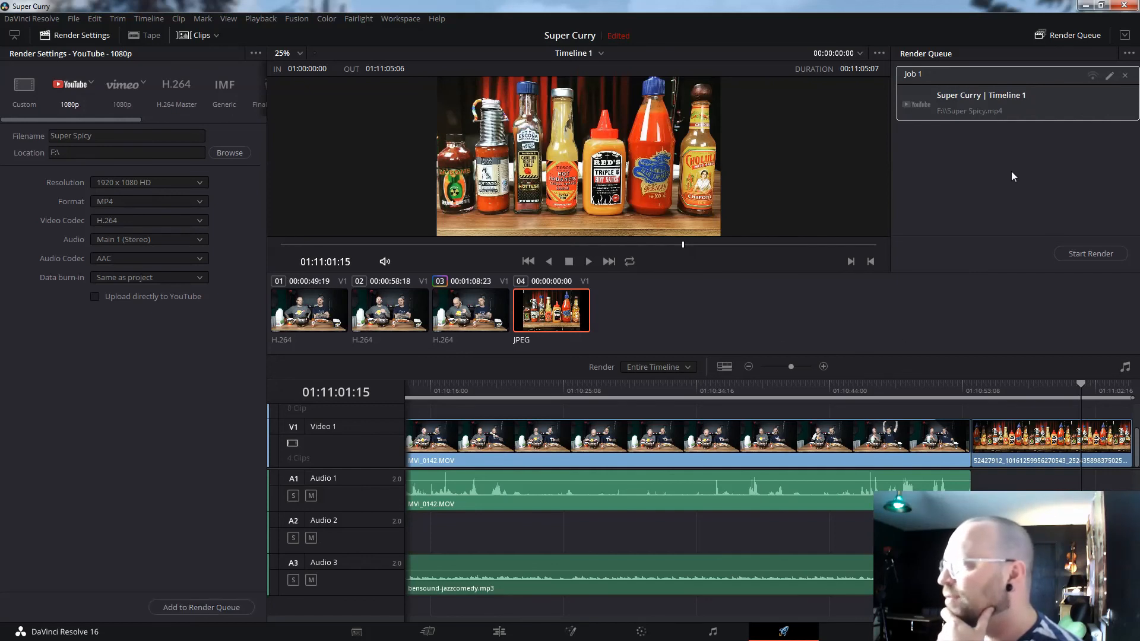
click(1091, 251)
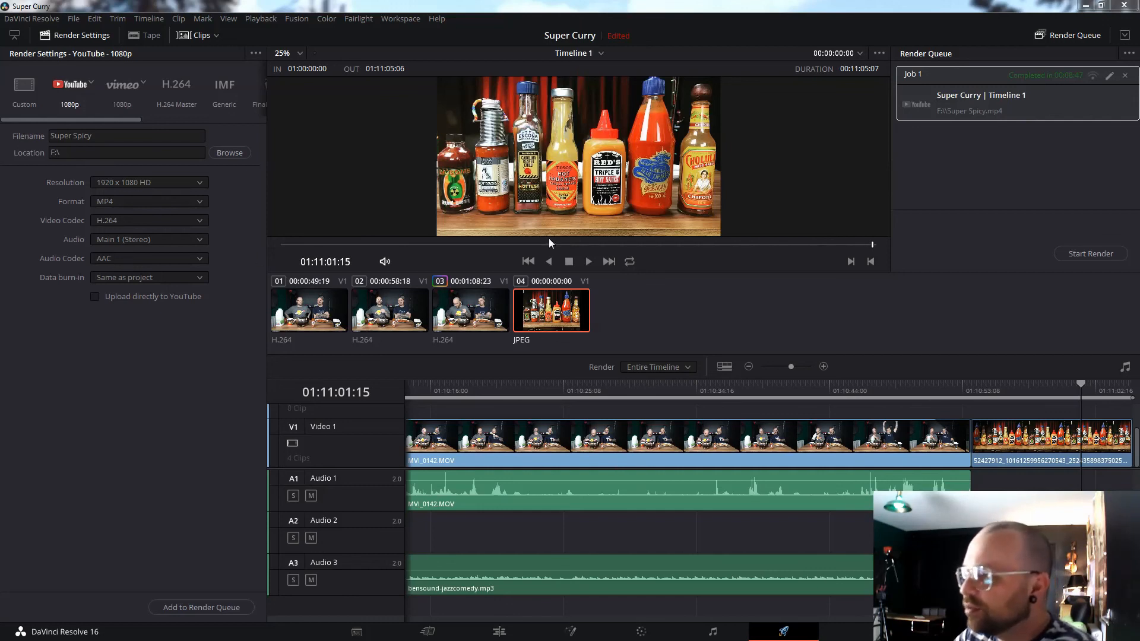
- Open the options menu for the finished Job 1 in the Render Queue
right_click(1014, 96)
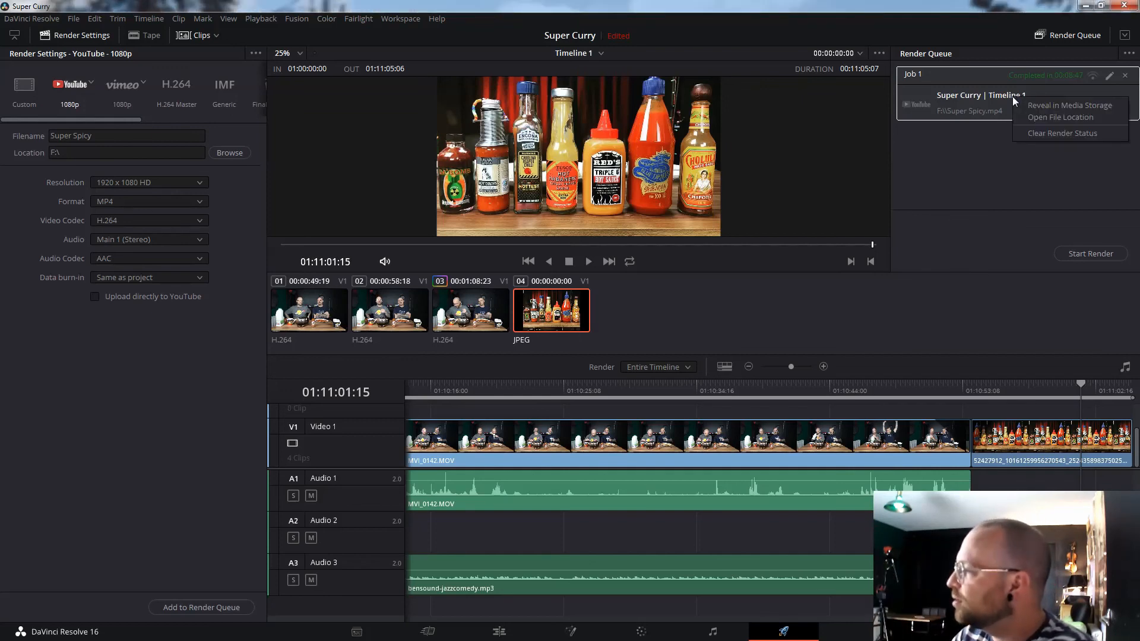
- Open the file location of Super Spicy.mp4 on F:\ in Explorer, then close it
click(1072, 117)
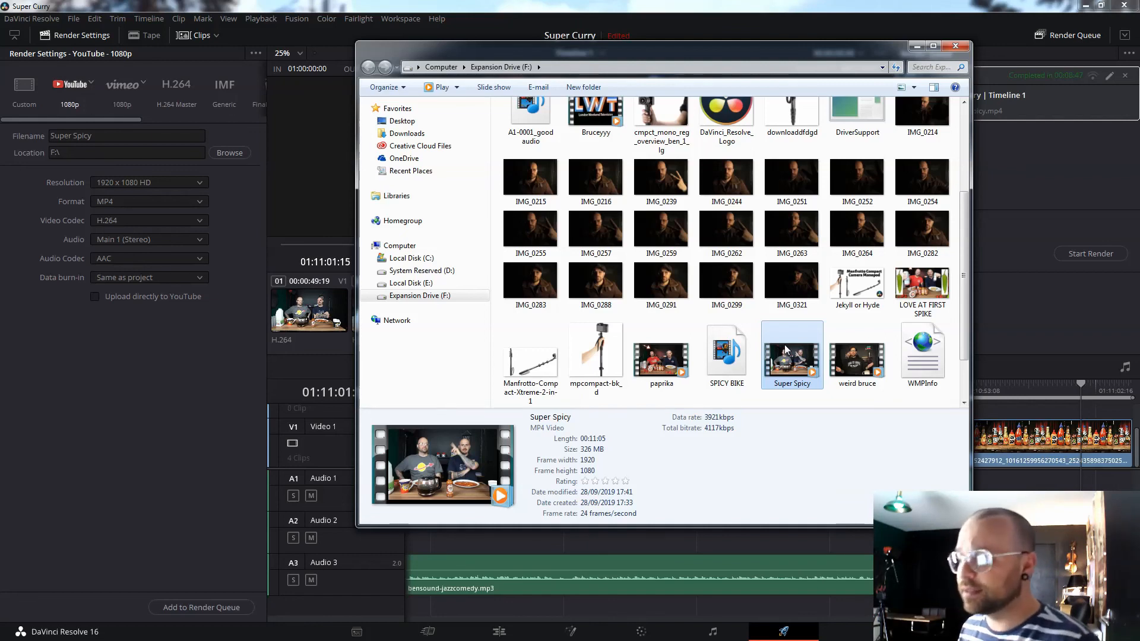
click(955, 45)
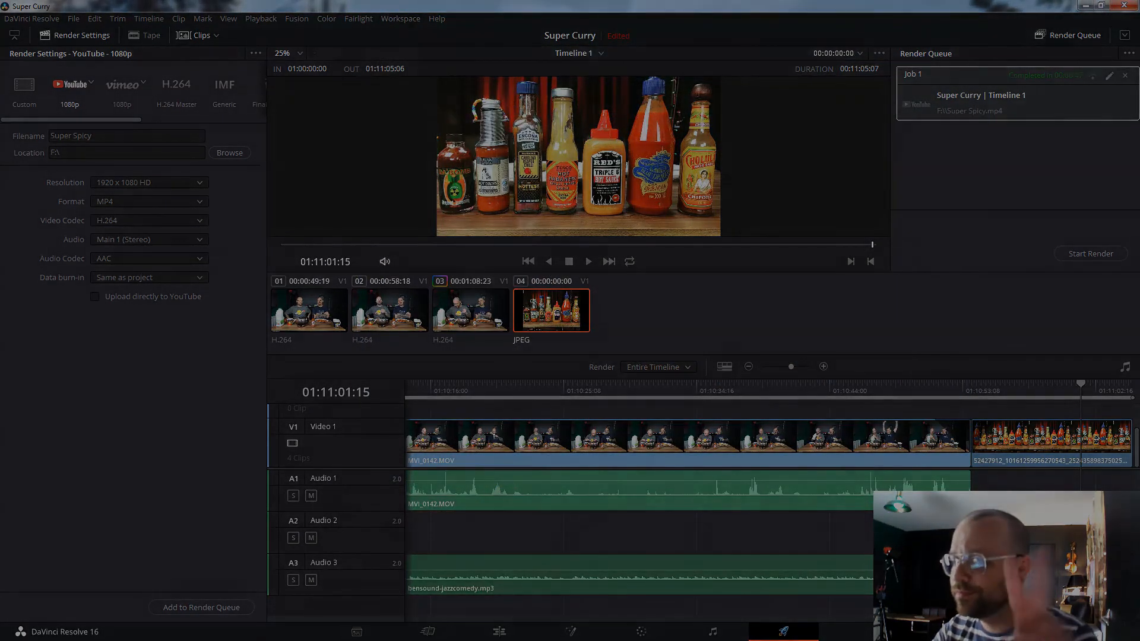